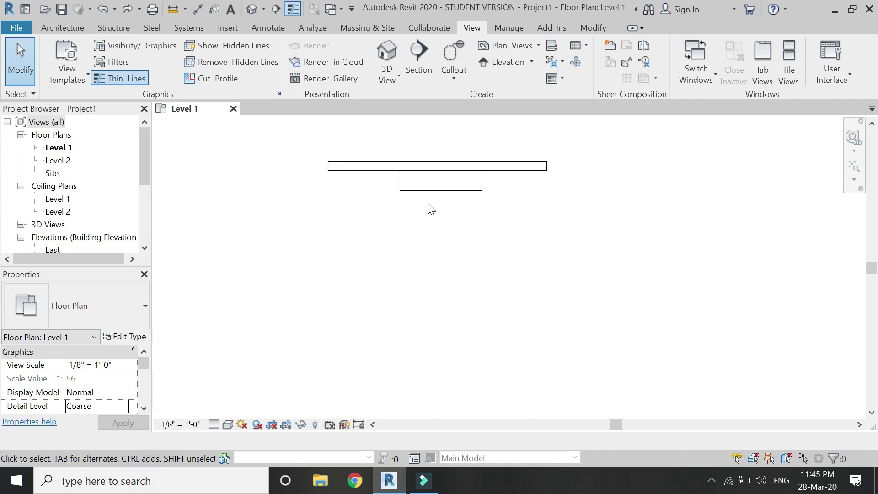
Step: Open the default 3D view and bring up the bed & cabinet's type properties
click(252, 9)
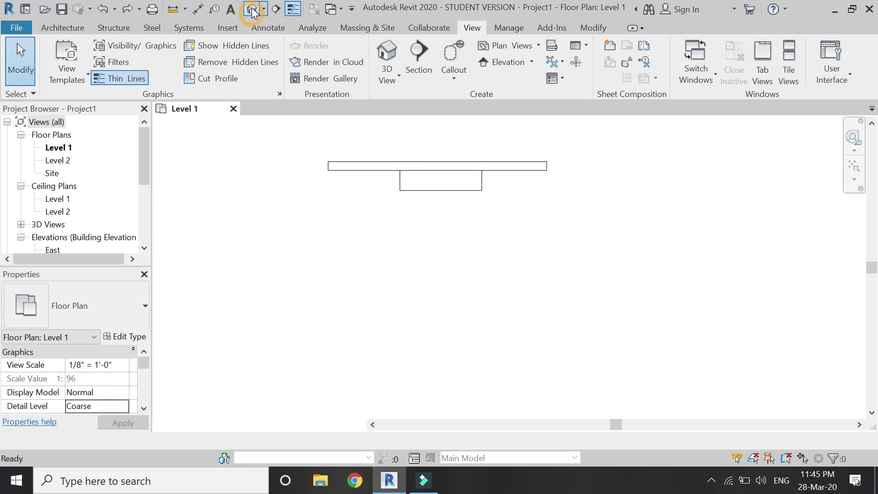
scroll(474, 280, up, 4)
scroll(474, 280, up, 2)
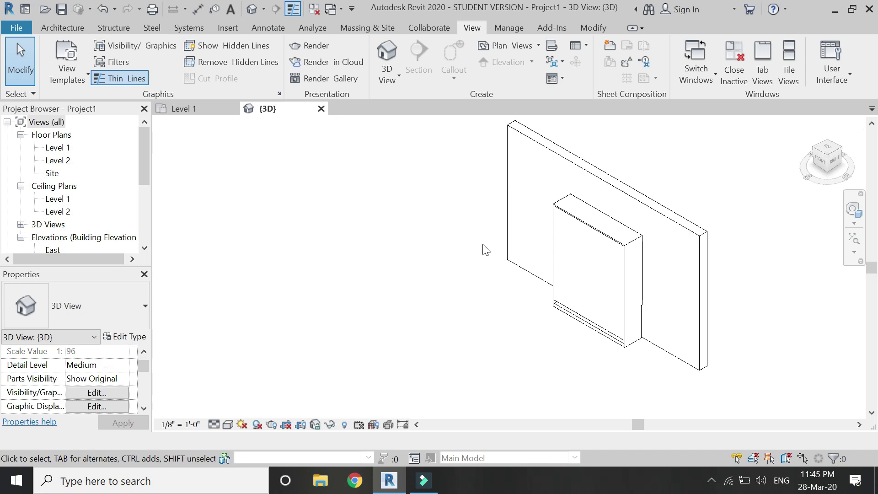
click(580, 211)
click(125, 336)
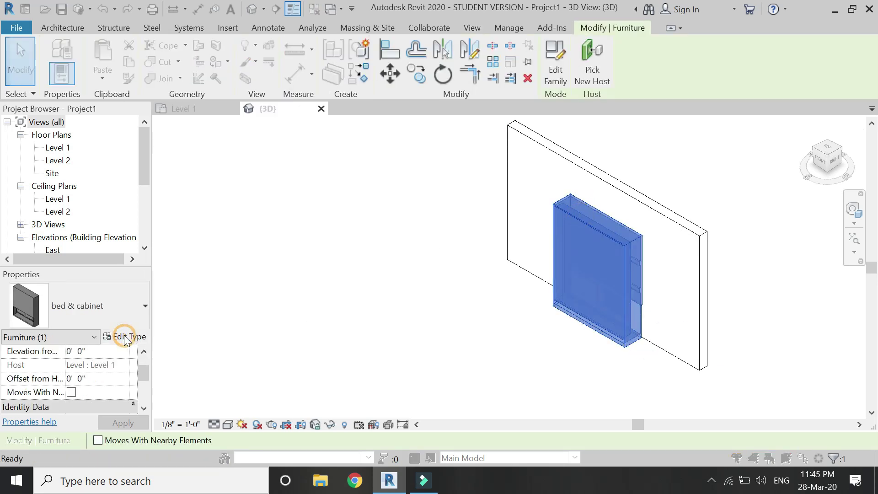
Step: Flex the bed's angle to 15°, 30°, then 45°, applying each value
click(205, 180)
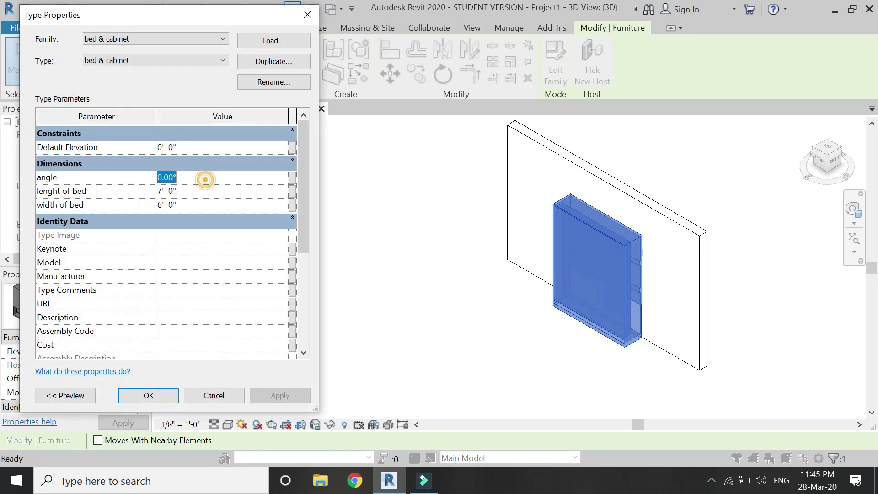
text(15)
click(274, 399)
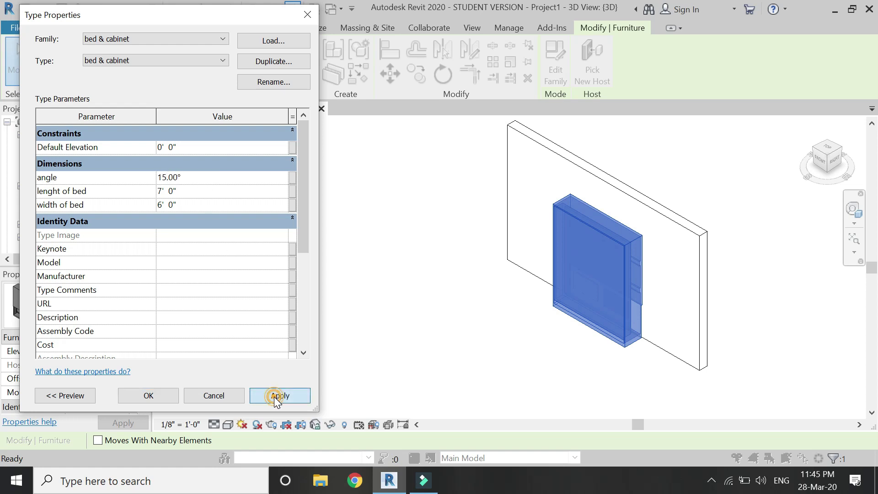
click(190, 177)
text(30)
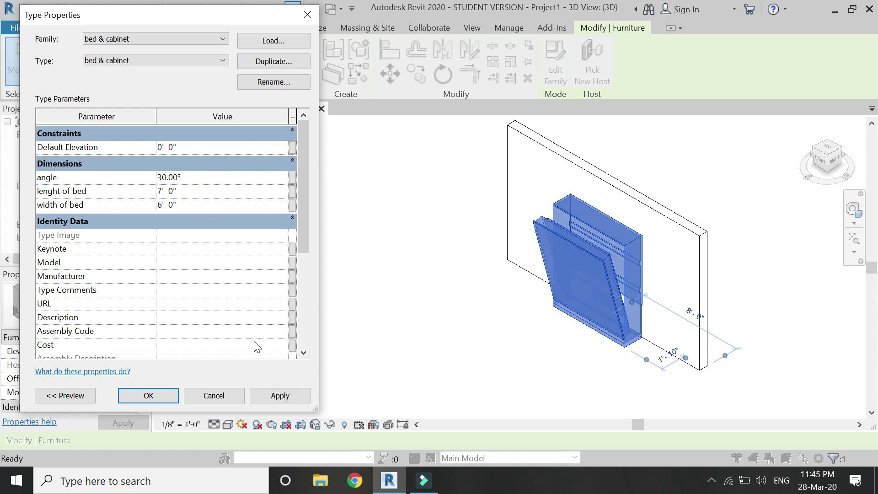
click(274, 397)
click(187, 179)
text(45)
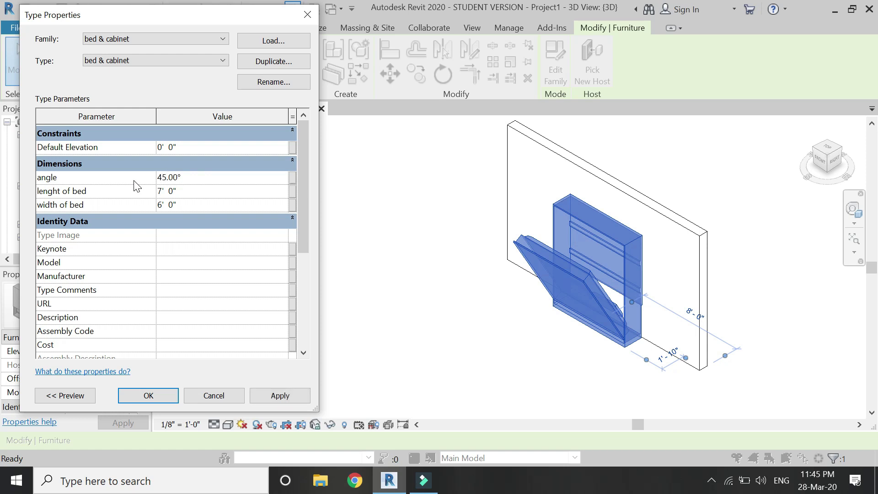
click(287, 398)
Step: Set the angle to 60° and then 90°, laying the bed flat
click(192, 179)
text(60)
click(291, 400)
click(194, 183)
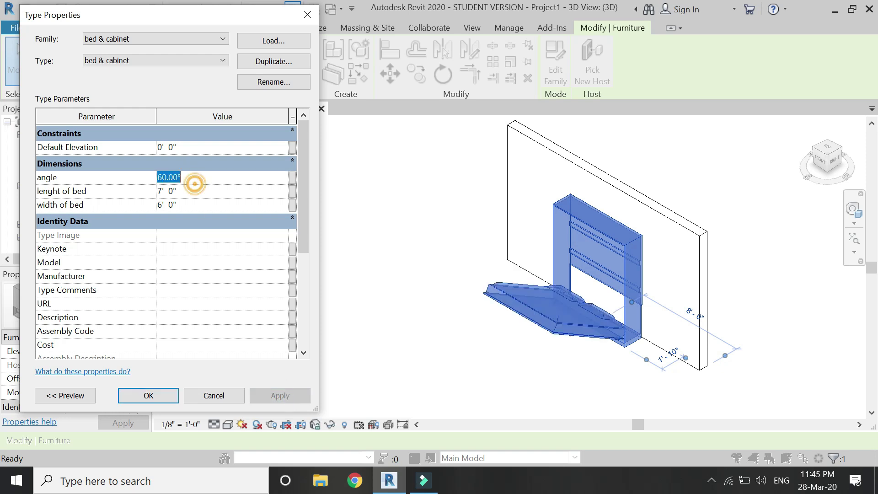
text(90)
key(Return)
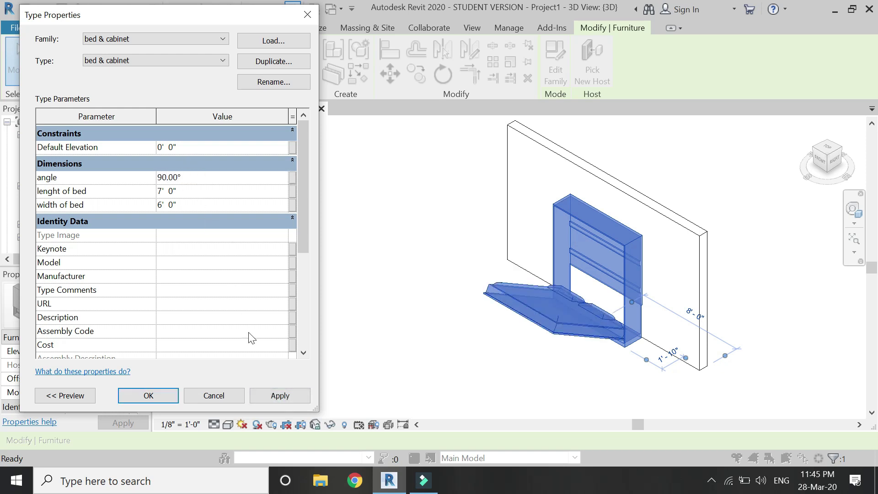
click(272, 395)
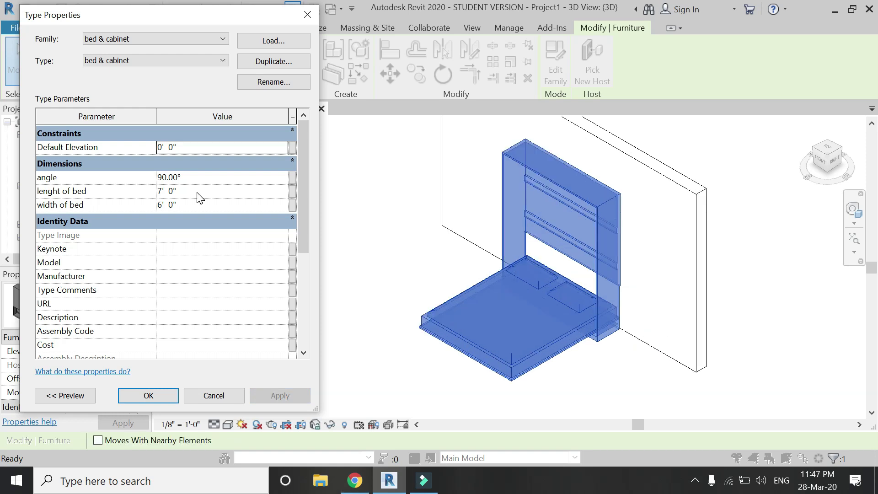
click(197, 191)
Step: Set the bed length to 6' 6" and width to 5' 6", applying each
text(6'6)
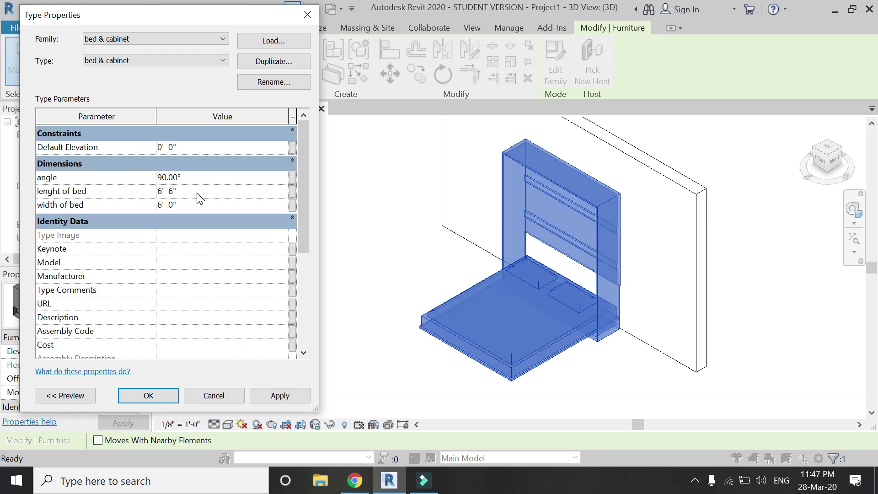
click(276, 397)
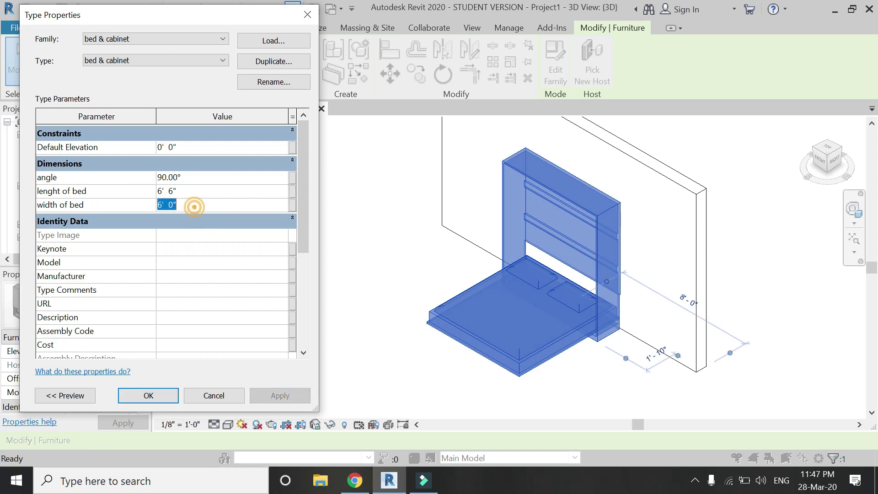
text(5')
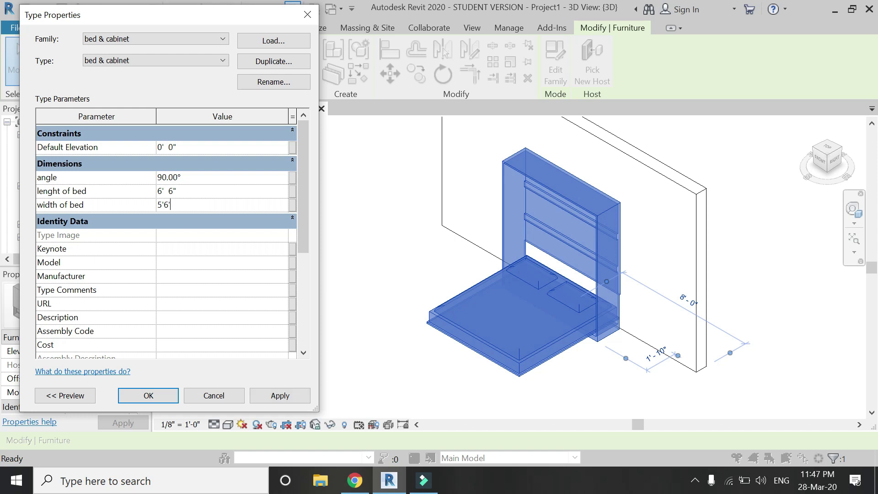
click(268, 395)
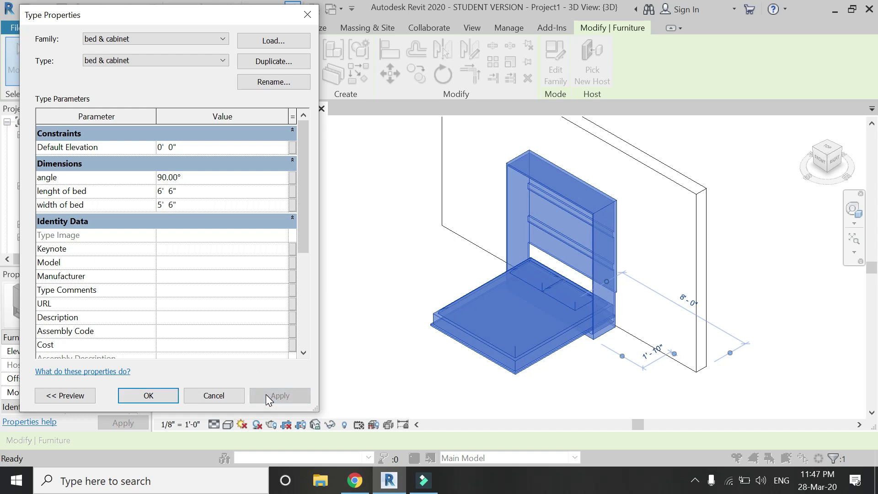
Step: Tilt the bed to a 45° angle and close Type Properties with OK
click(194, 177)
text(45)
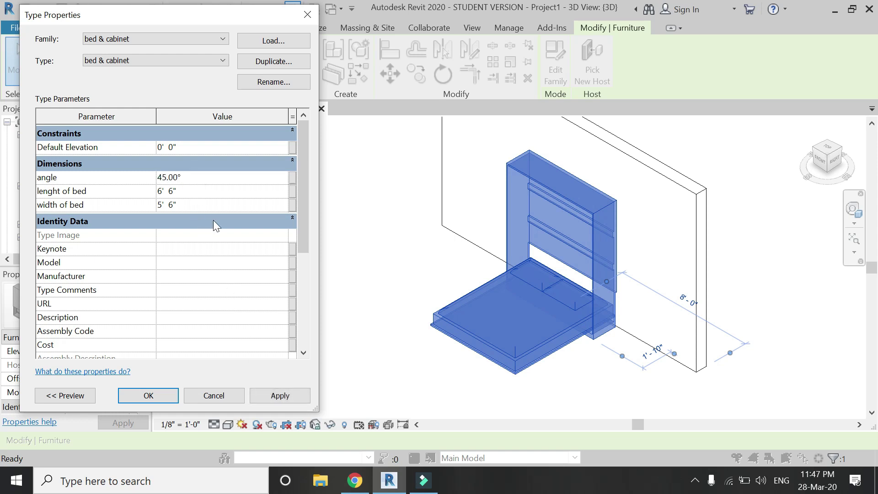
click(280, 396)
click(148, 396)
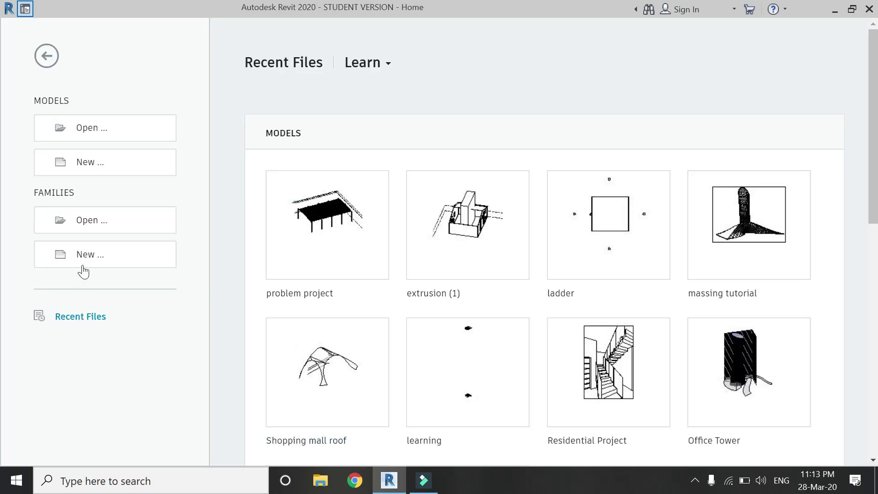
Step: Create a new family from the Furniture template and switch to its Right elevation
click(84, 253)
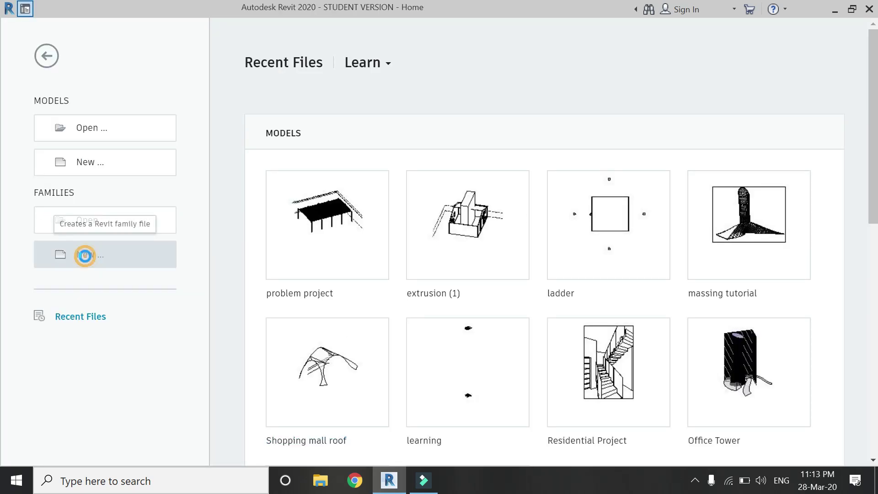
click(374, 208)
scroll(374, 219, down, 5)
click(533, 119)
click(378, 206)
click(620, 346)
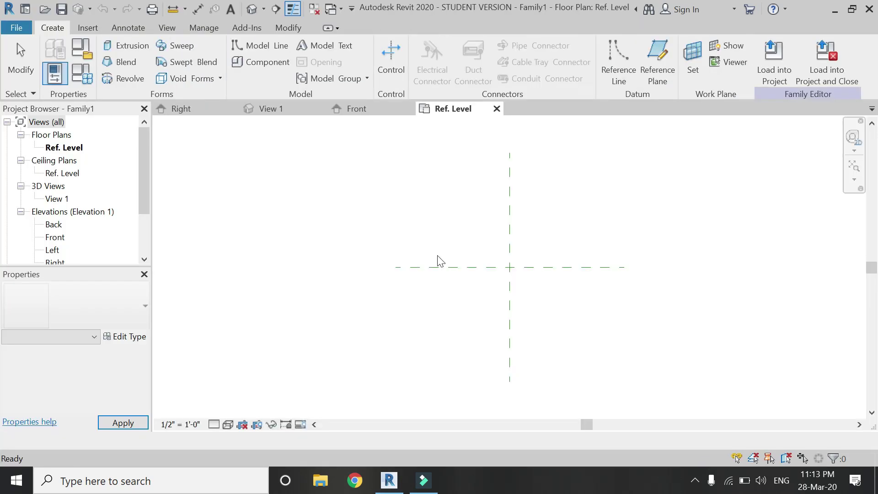
click(181, 111)
scroll(485, 352, up, 5)
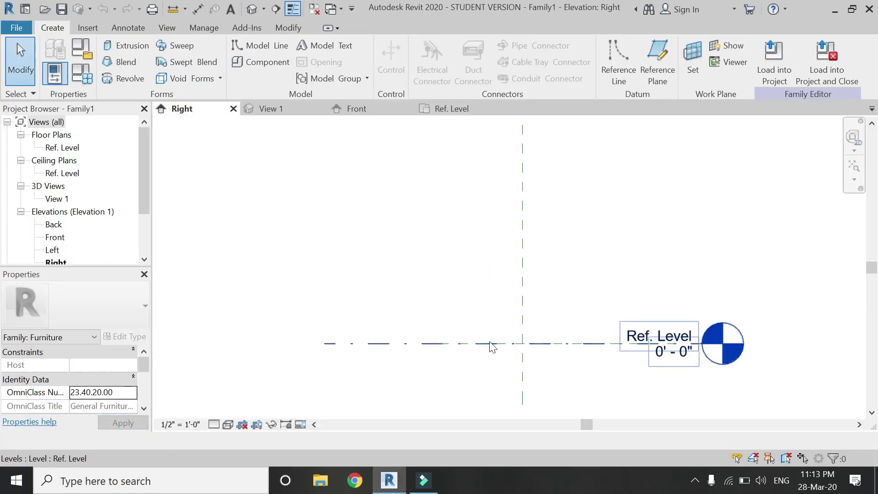
Step: Draw a horizontal reference plane with RP and set it 3" above Ref. Level
key(r)
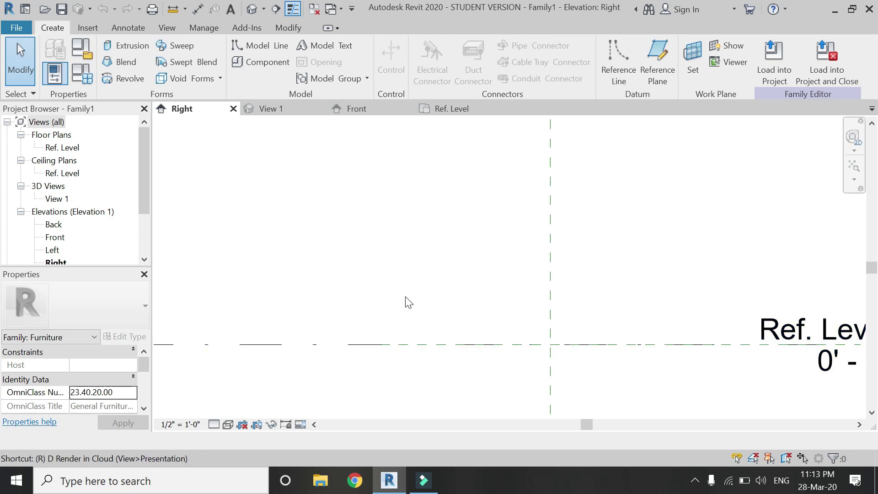
key(p)
scroll(378, 337, down, 2)
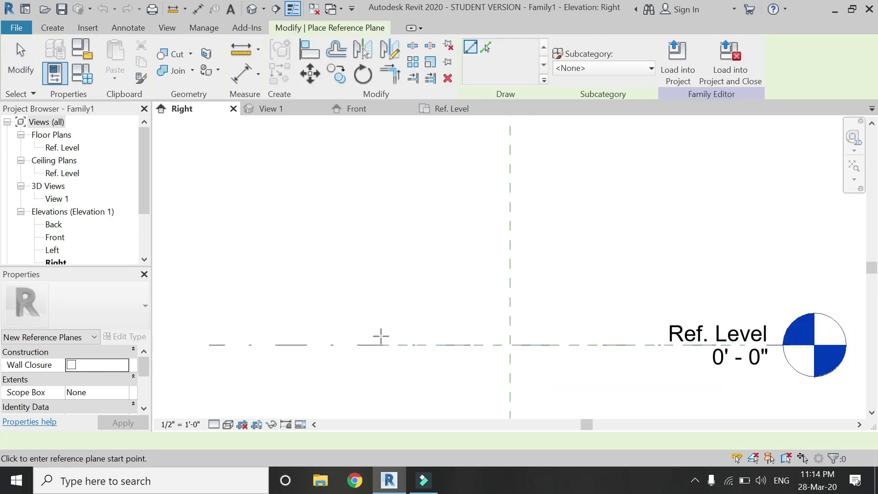
click(251, 323)
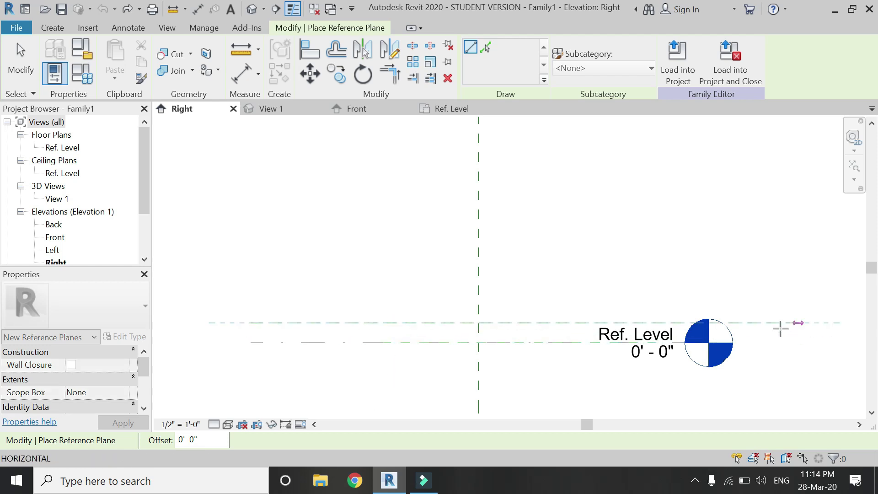
click(764, 322)
key(Escape)
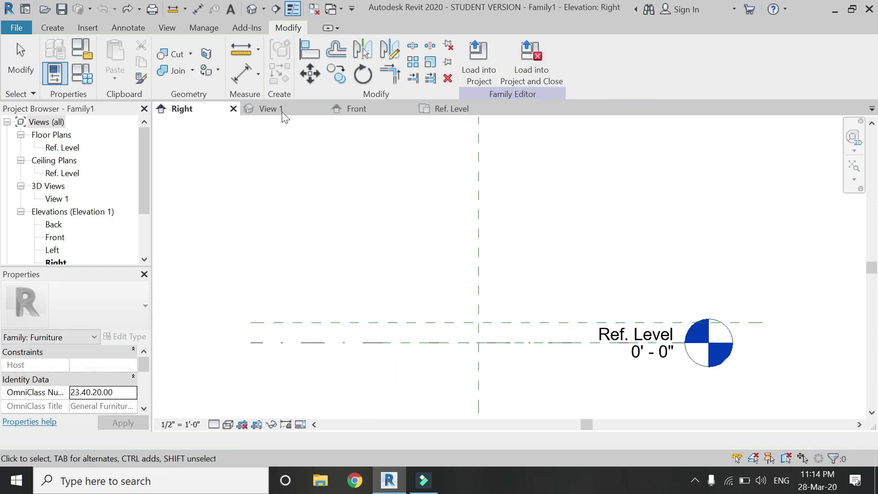
click(241, 73)
scroll(252, 326, up, 2)
key(Escape)
key(Escape)
click(263, 323)
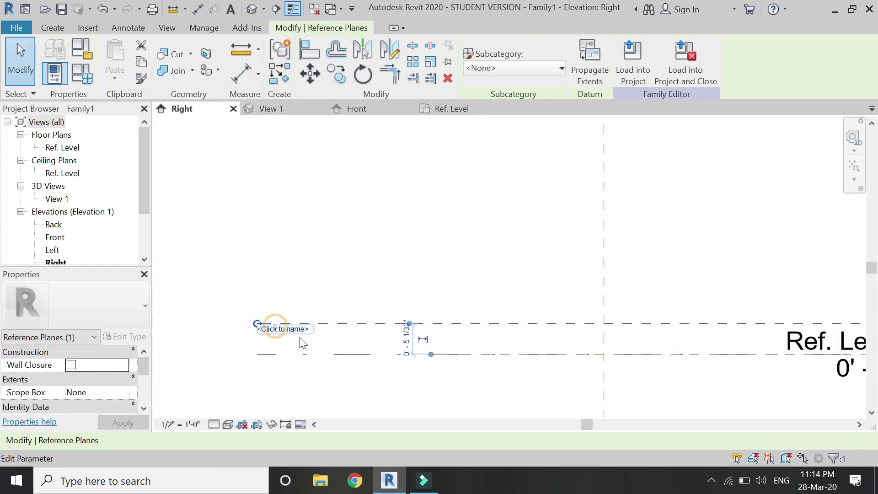
scroll(402, 340, up, 2)
click(417, 347)
text(3)
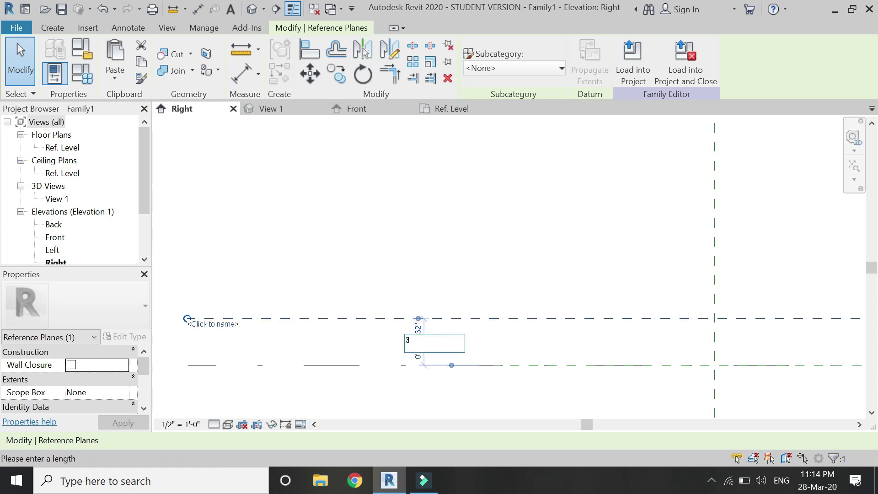
text(")
key(Return)
click(329, 346)
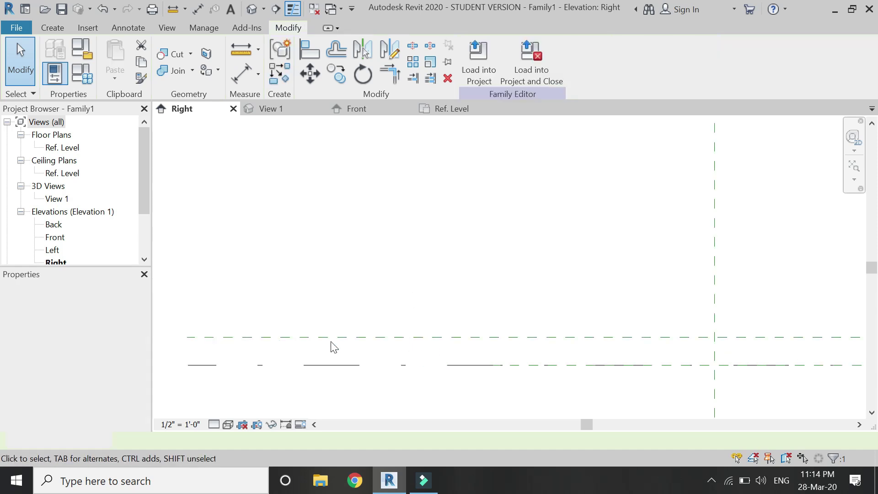
scroll(334, 328, down, 1)
Step: Draw further horizontal reference planes above the first one
key(r)
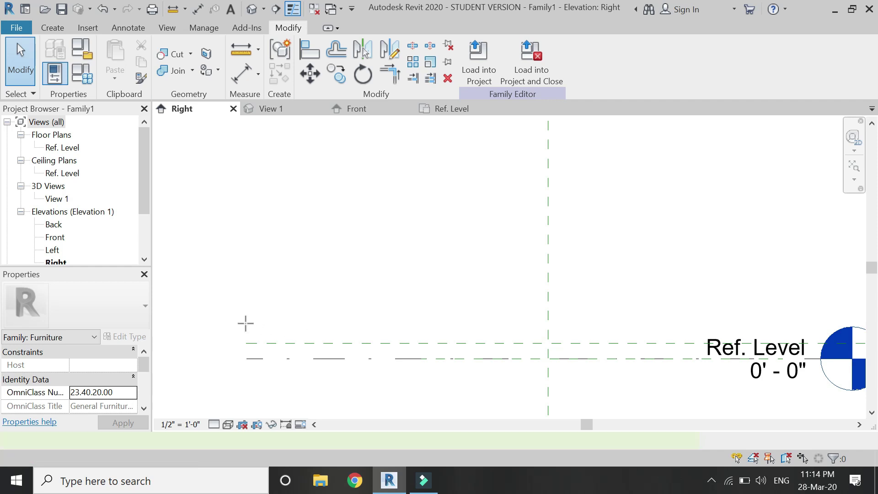
key(p)
click(246, 327)
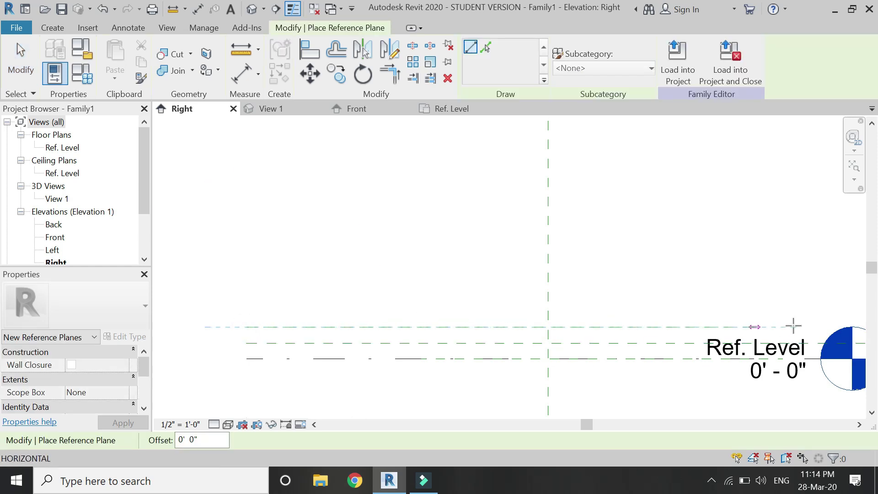
scroll(626, 328, down, 1)
scroll(666, 320, down, 1)
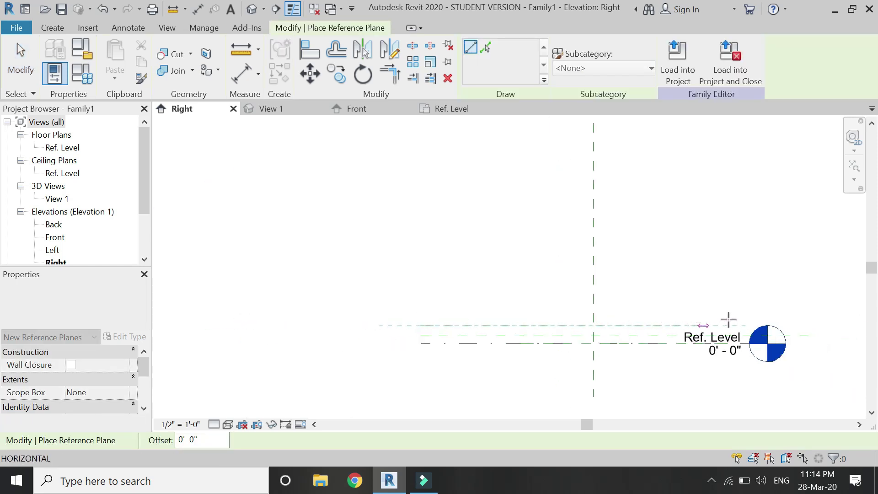
click(805, 323)
scroll(427, 317, up, 3)
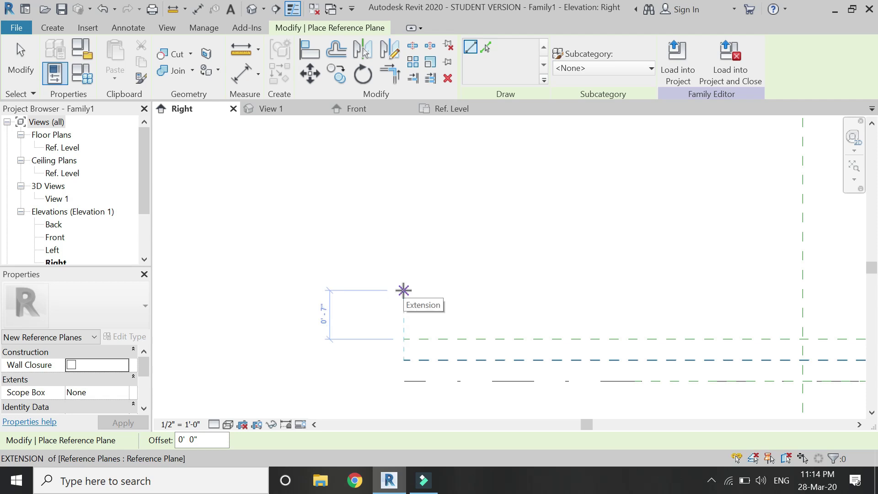
text(8)
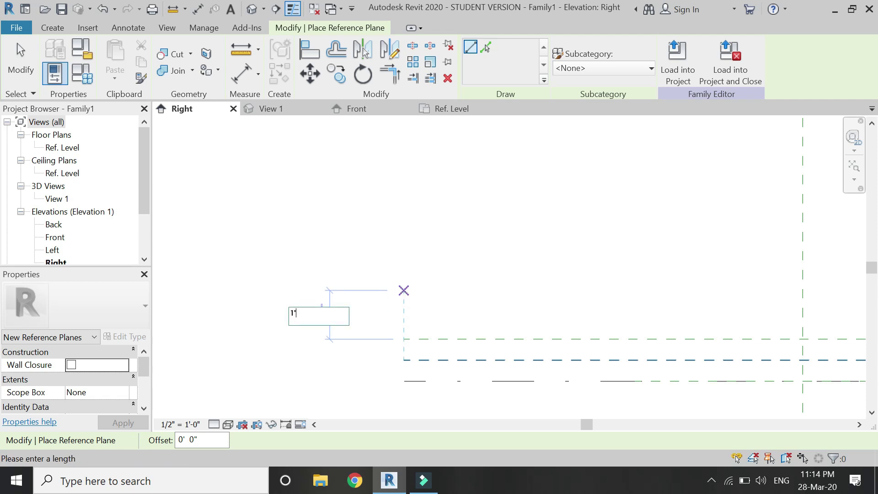
key(Return)
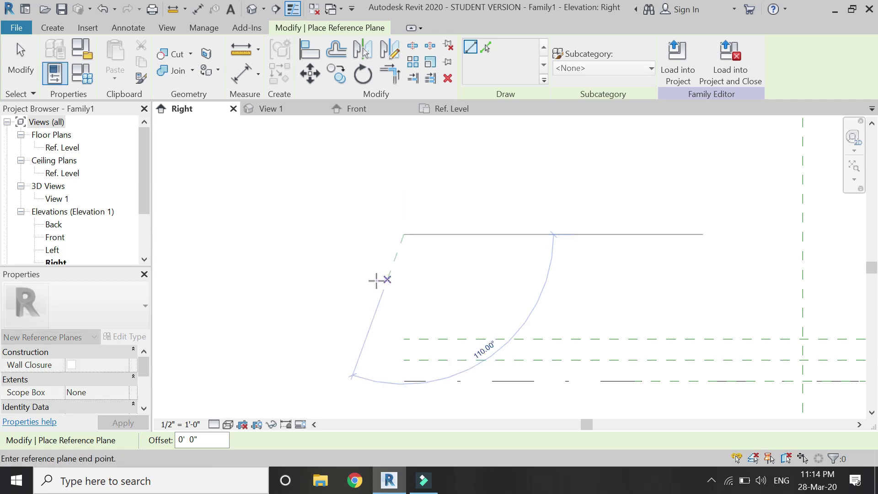
scroll(366, 281, down, 2)
scroll(525, 276, down, 2)
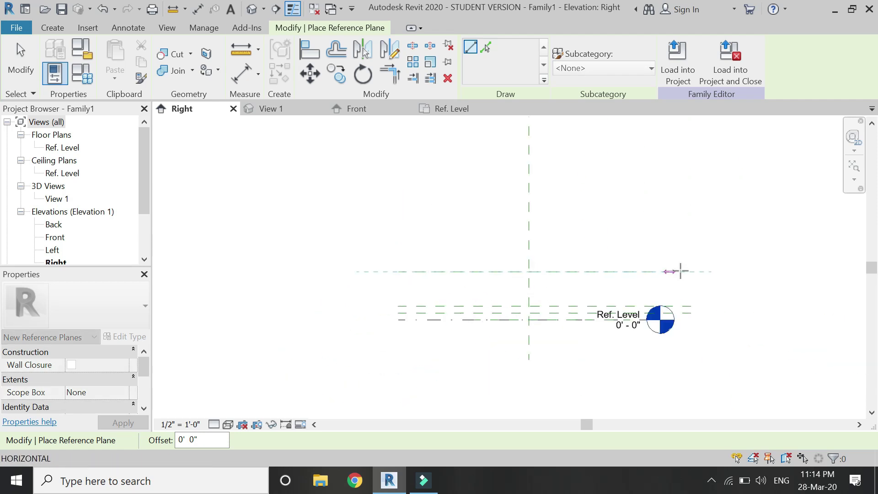
click(689, 271)
key(Escape)
key(Escape)
scroll(480, 293, up, 3)
Step: Set the top reference plane 1'-0" above the plane below it
click(378, 261)
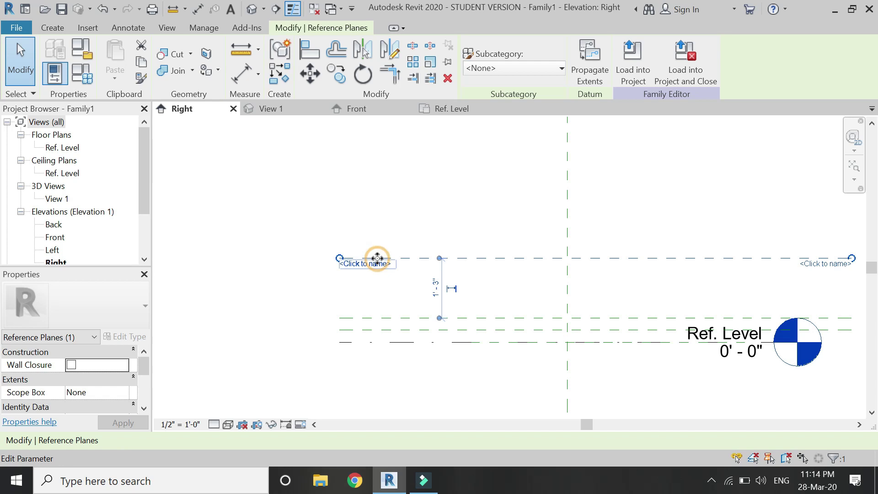
click(437, 295)
text(1)
key(Return)
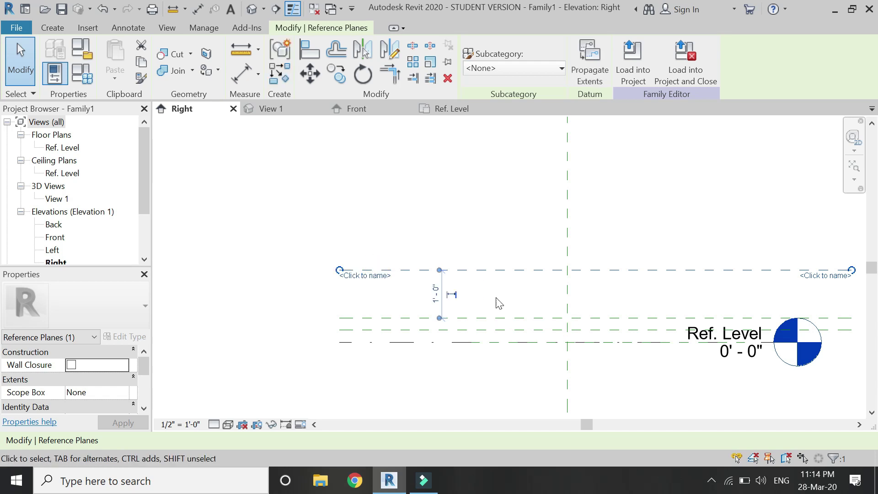
key(Escape)
Step: Place a trial 1'-6" aligned dimension from the top plane to Ref. Level, then undo it
key(d)
key(i)
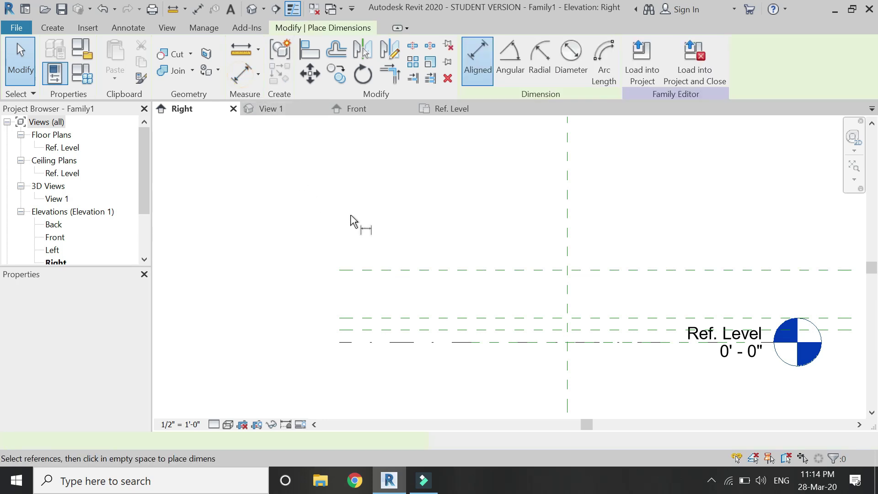
click(388, 270)
click(389, 343)
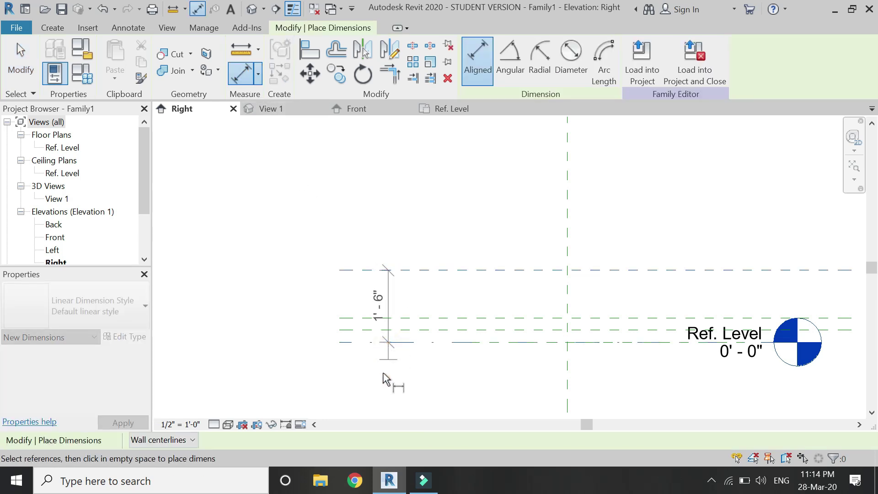
click(282, 387)
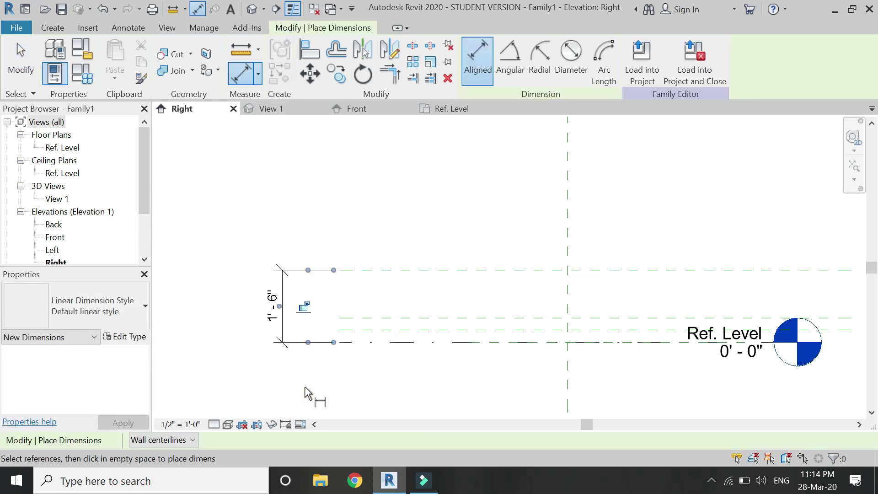
key(ctrl+z)
Step: Place a chain dimension from Ref. Level through the reference planes (0'-3", 3", 1'-0")
key(d)
key(i)
scroll(347, 361, up, 2)
click(359, 346)
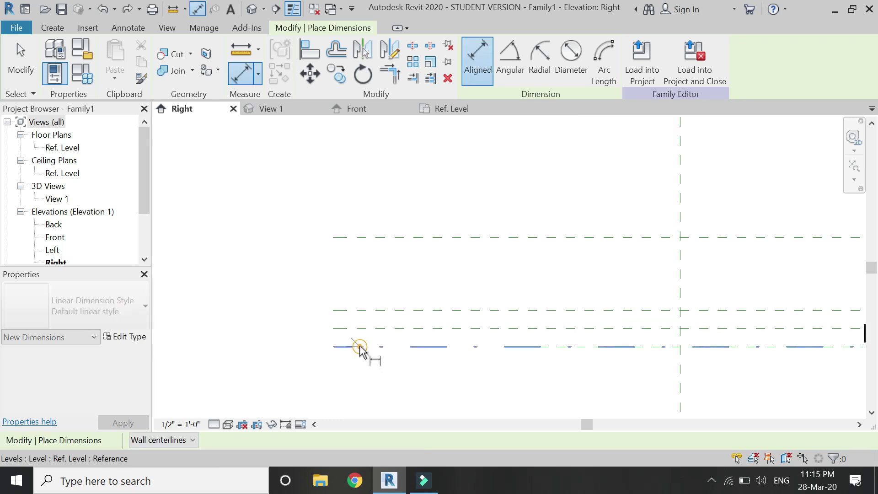
click(358, 327)
click(360, 310)
click(360, 237)
click(251, 192)
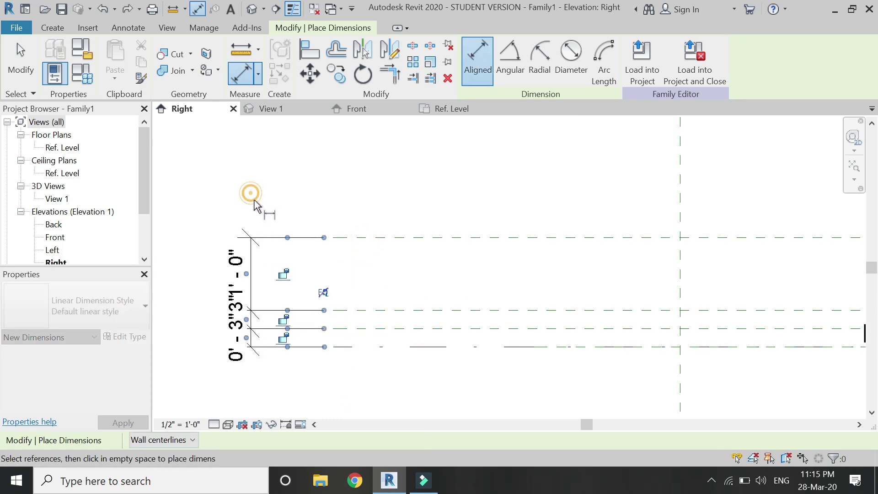
Step: Lock each segment of the chain dimension with its padlock
click(282, 273)
click(284, 320)
click(283, 338)
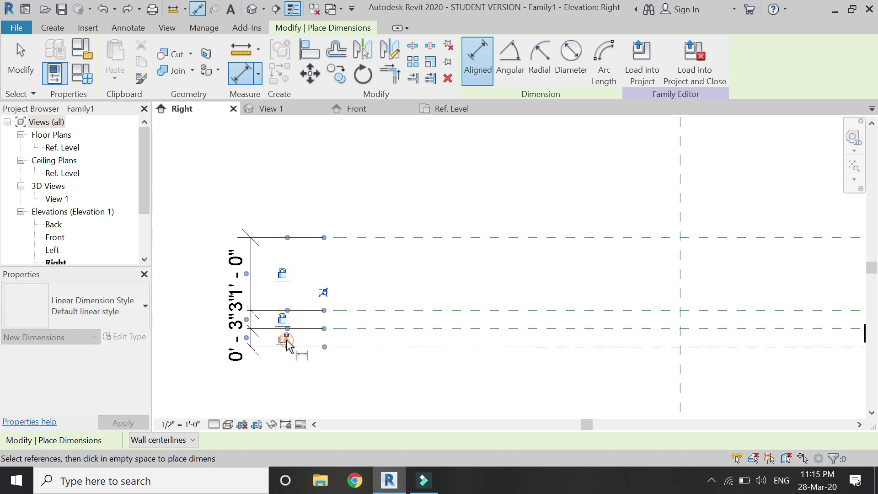
key(Escape)
key(Escape)
scroll(192, 338, down, 3)
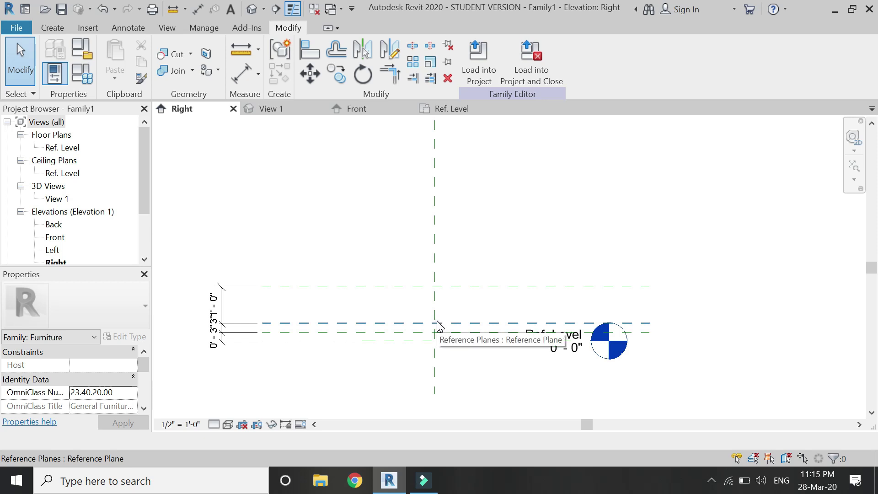
Step: Draw a diagonal reference line at 135° from the plane intersection
click(56, 28)
click(618, 50)
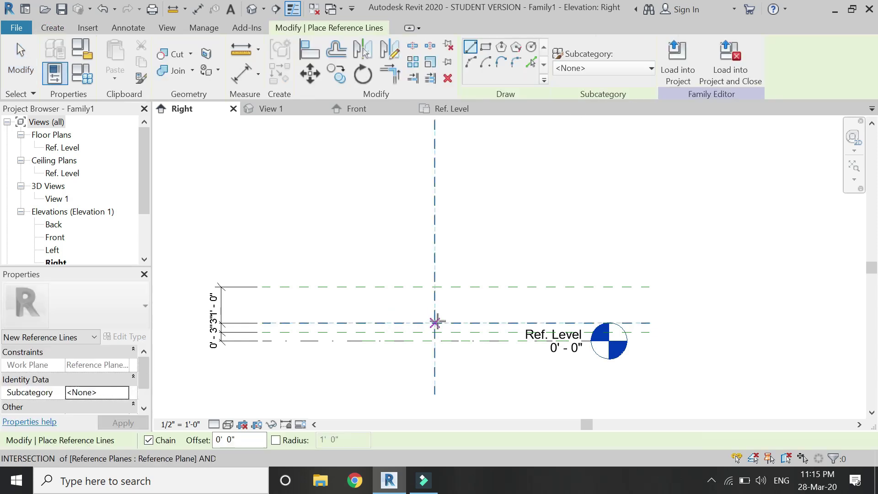
click(435, 322)
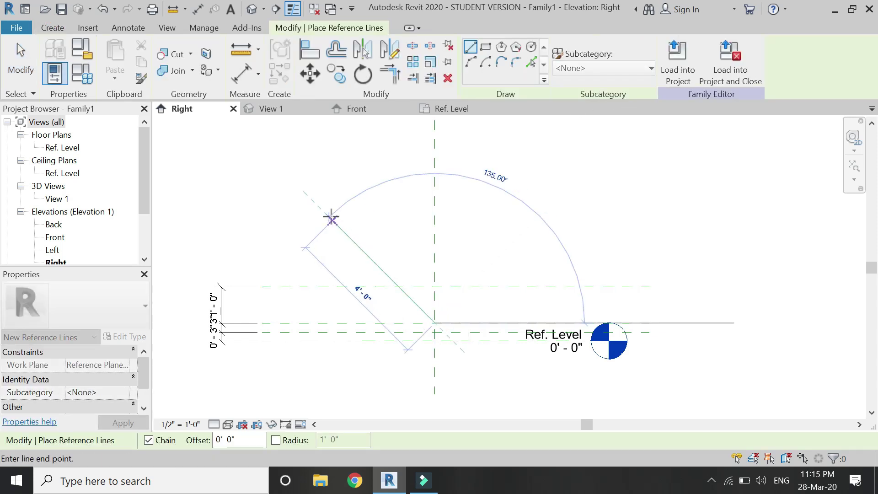
click(311, 199)
key(Escape)
scroll(438, 327, up, 4)
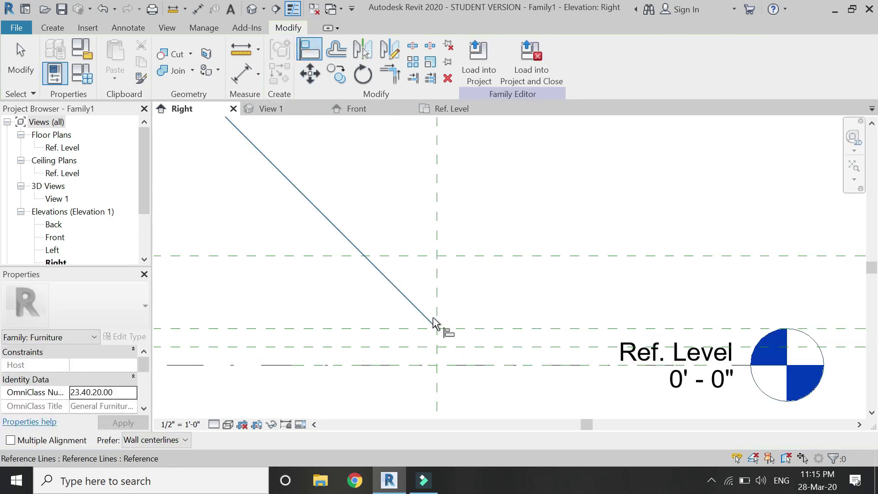
Step: Align and lock the line's end to the vertical plane, then align it to the horizontal plane
click(443, 318)
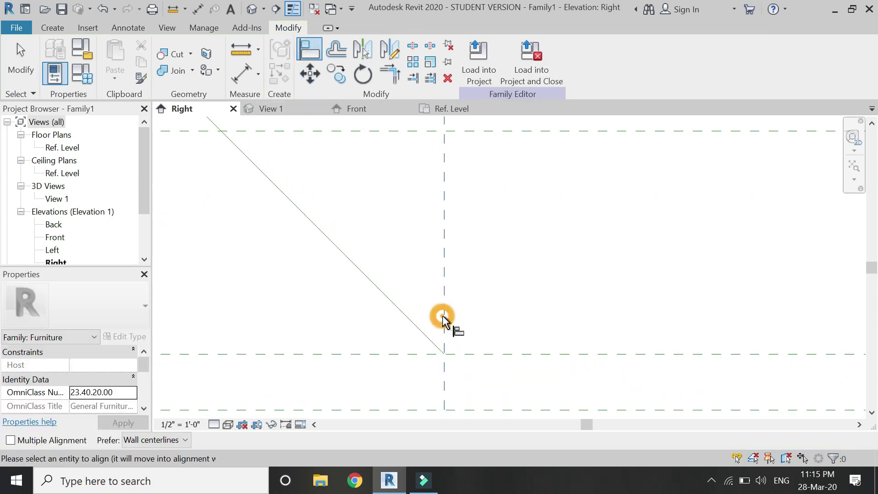
click(444, 355)
click(430, 254)
click(379, 353)
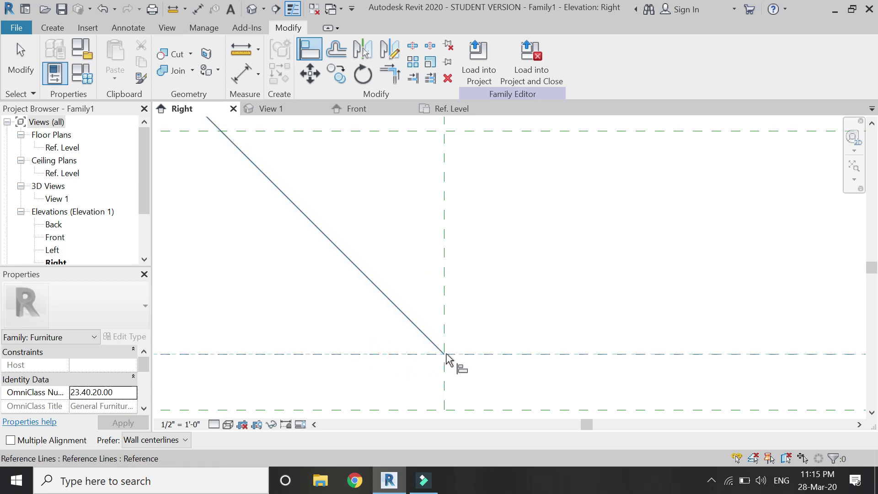
click(444, 354)
Step: Lock the line to the horizontal plane and add a 45.00° angular dimension to the vertical plane
click(524, 342)
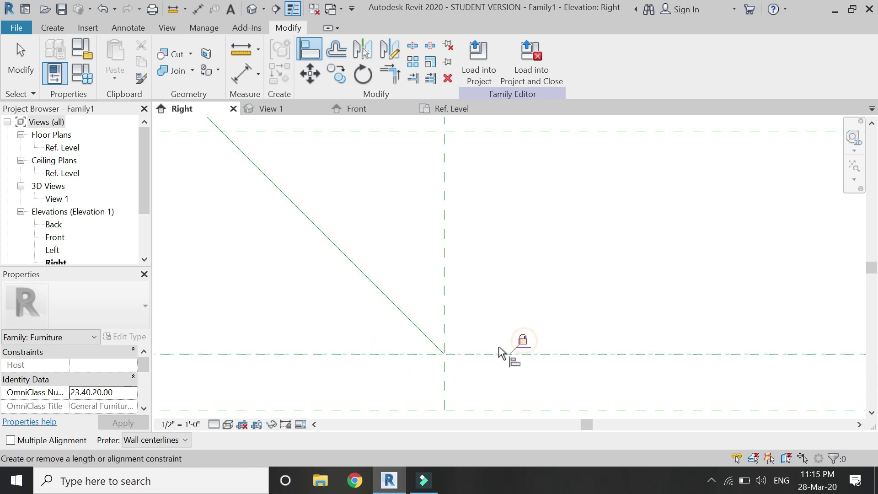
click(258, 78)
click(274, 128)
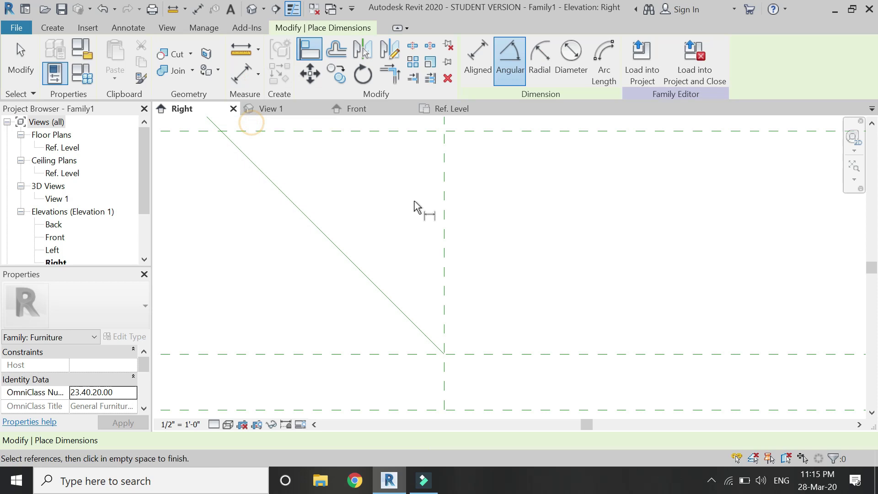
click(358, 270)
click(443, 256)
click(337, 169)
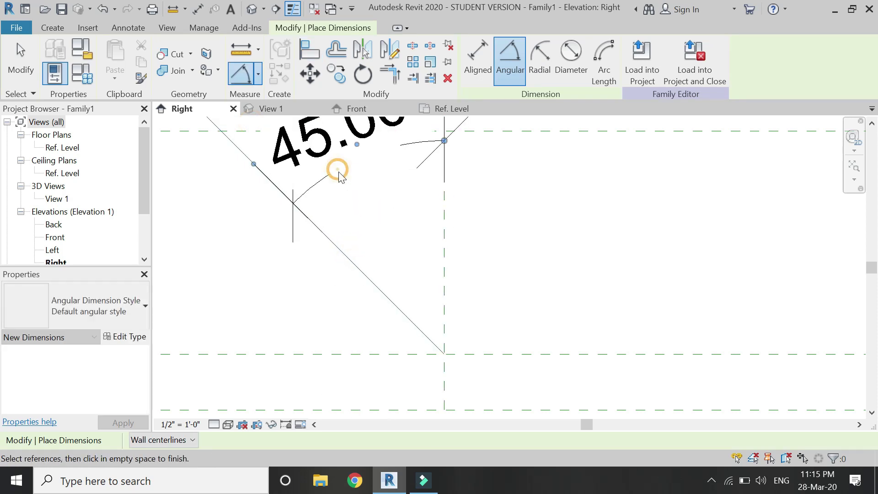
key(Escape)
Step: Label the angular dimension with a new parameter named angle
click(608, 61)
text(ang)
key(Return)
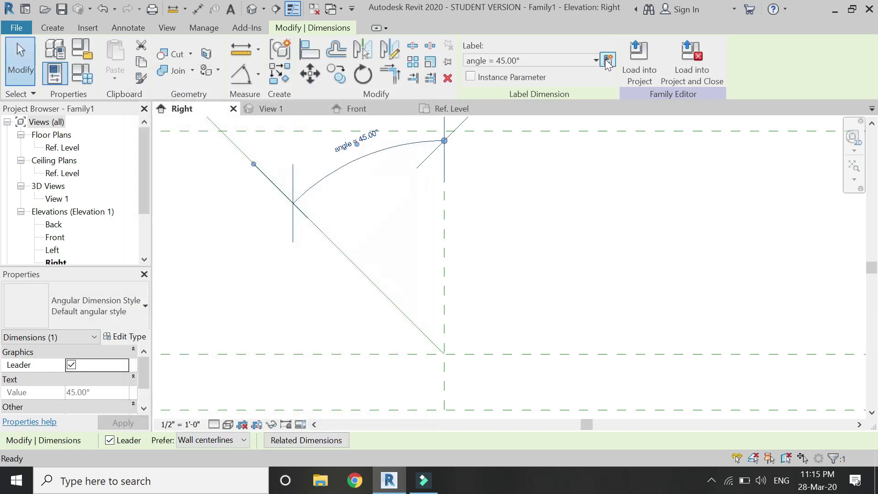
click(667, 264)
scroll(668, 264, up, 5)
scroll(660, 266, down, 4)
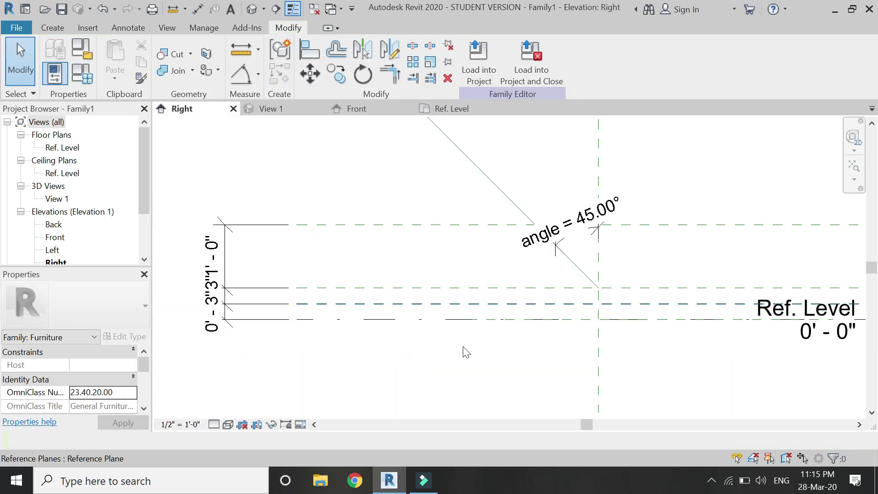
middle_drag(394, 140, 384, 212)
scroll(384, 211, down, 1)
click(434, 211)
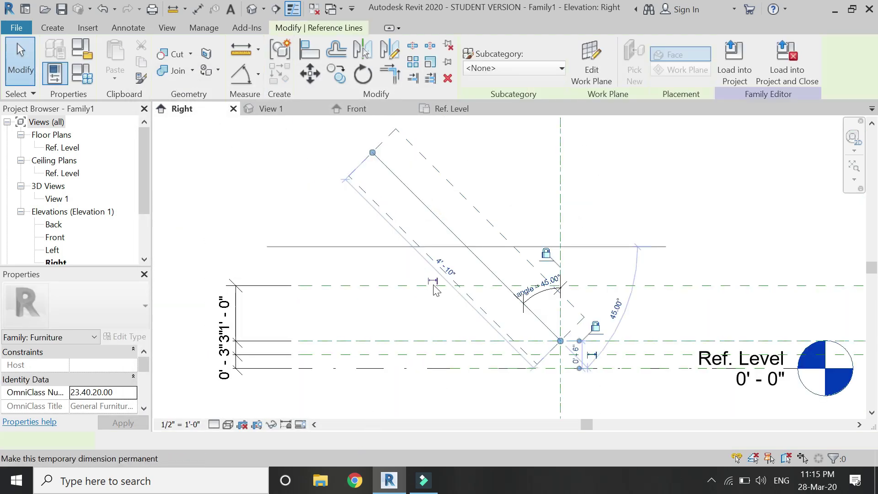
Step: Make the diagonal line's 4'-10" dimension permanent and label it with a new 'lenght of bed' parameter
click(433, 281)
click(396, 235)
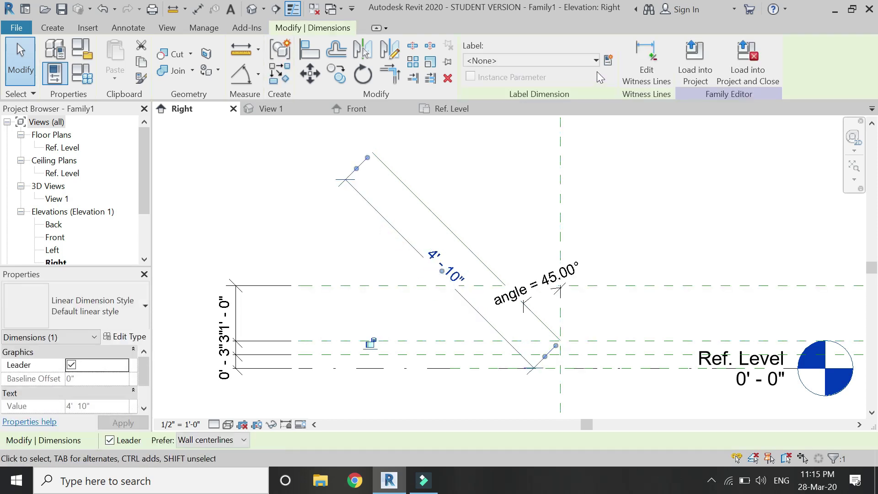
click(608, 61)
text(lengh)
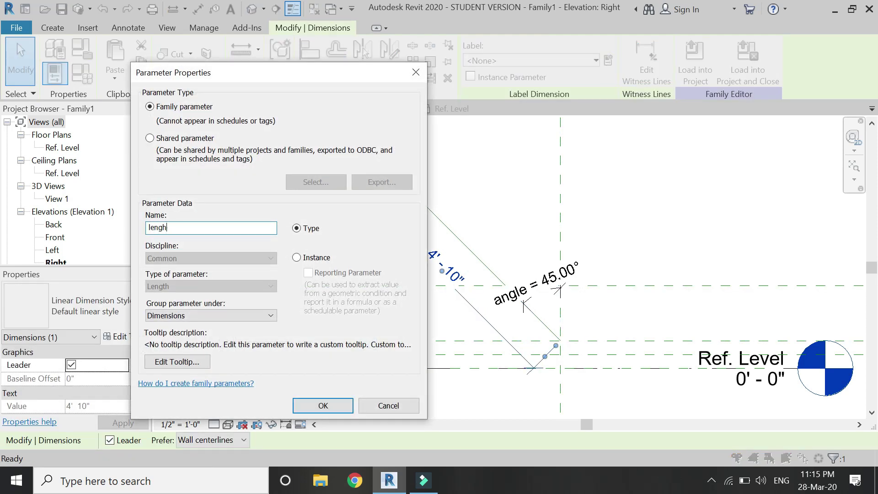
text(t of bed)
key(Return)
click(287, 146)
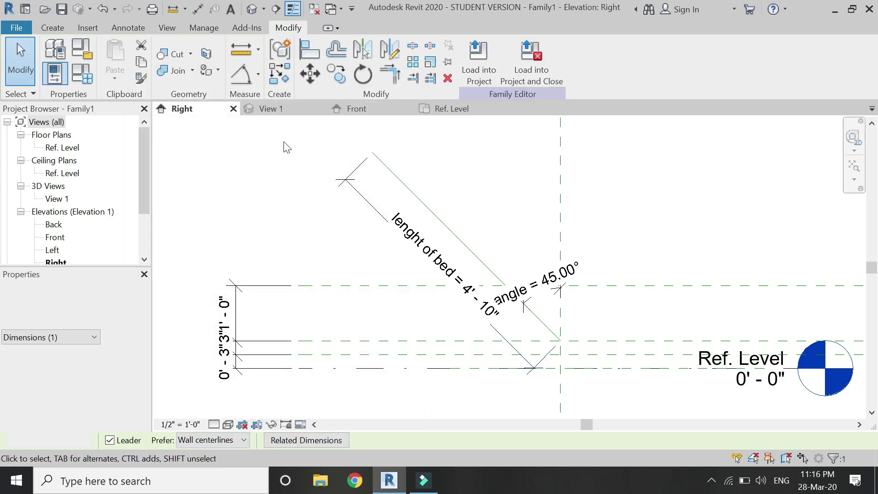
Step: Add a 'width of bed' family parameter and set it to 5' 6"
click(82, 73)
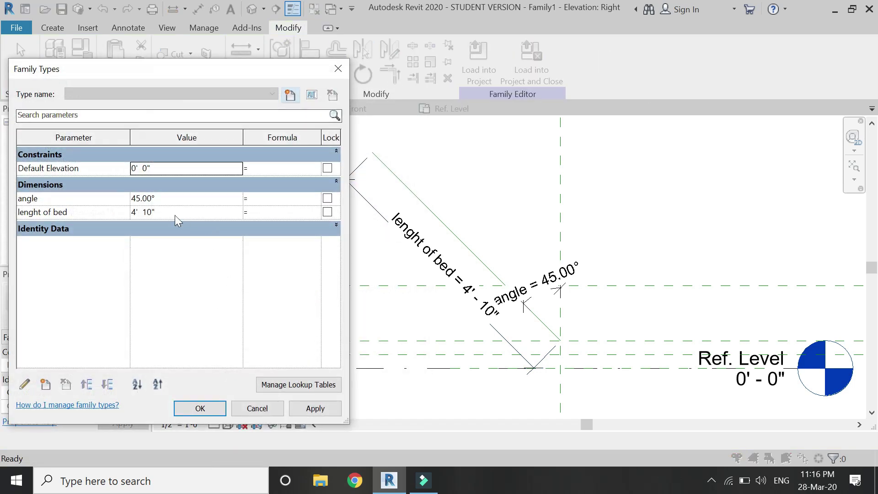
click(45, 384)
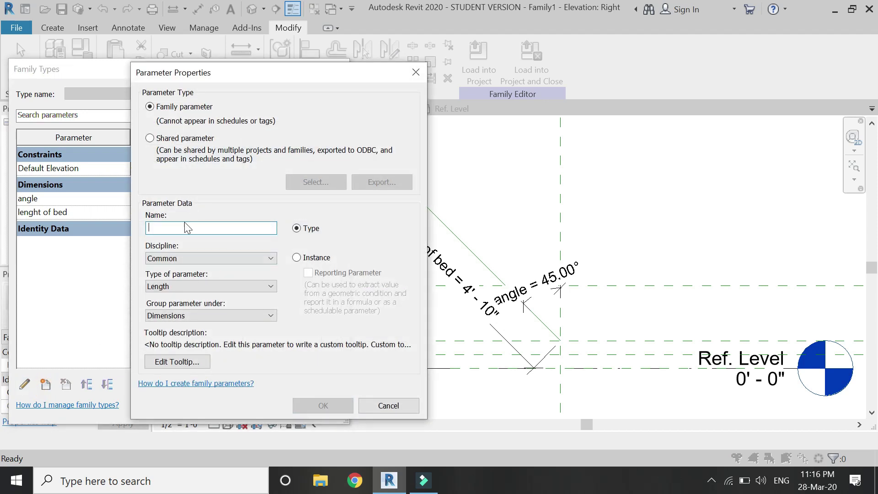
text(width)
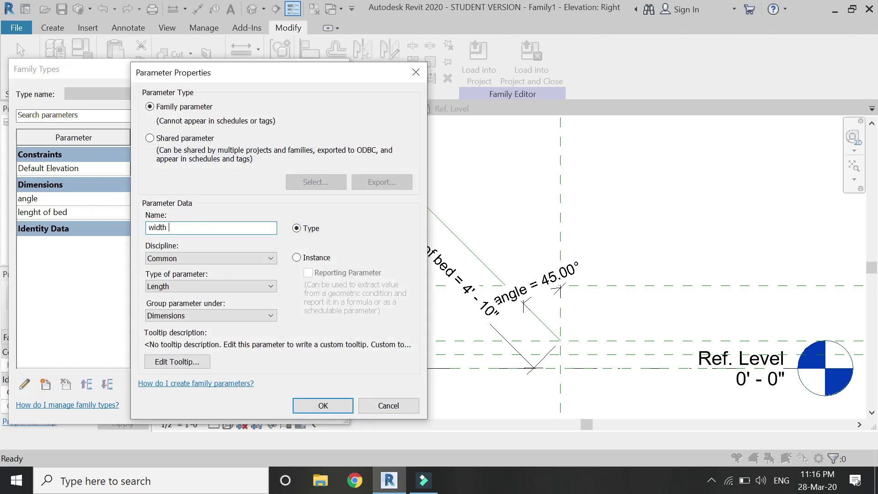
text( of bed)
key(Return)
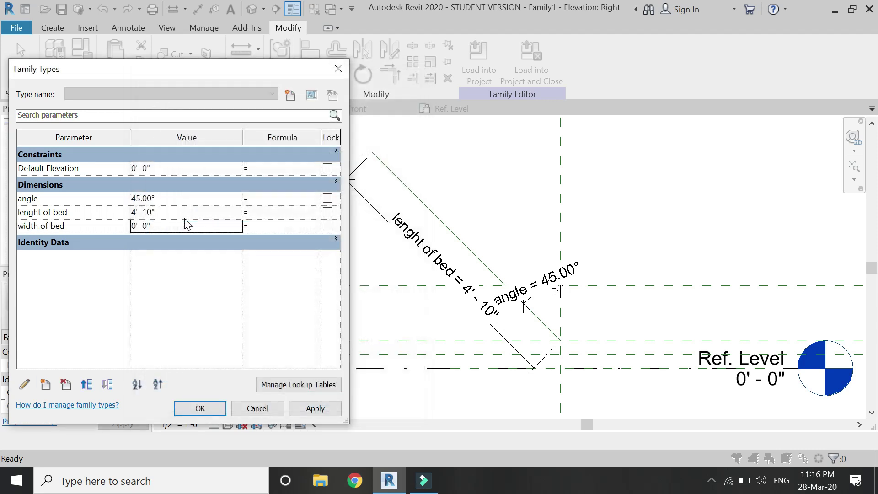
click(183, 211)
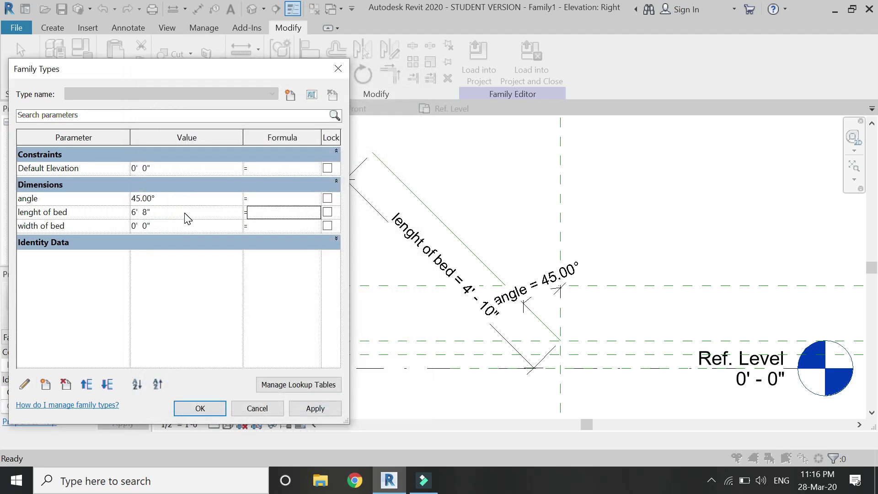
click(186, 226)
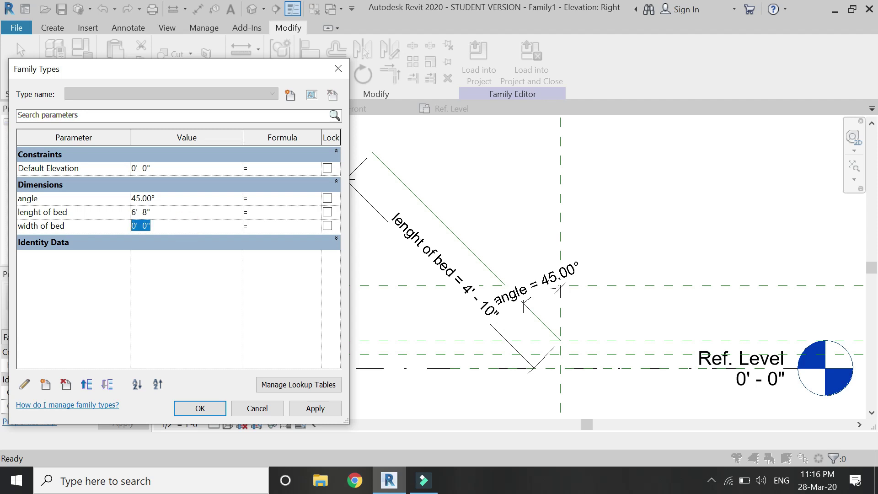
text(5'6")
click(158, 165)
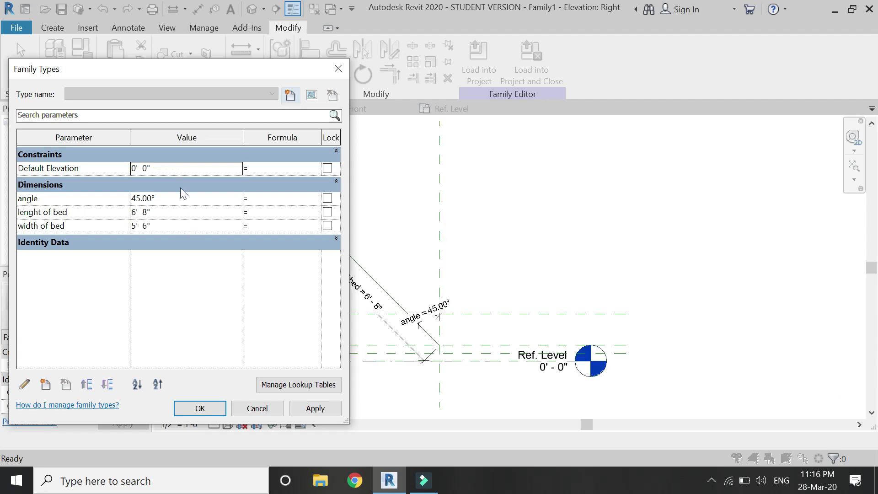
Step: Flex the angle to 0° then 90°, applying each, and accept the values
click(181, 195)
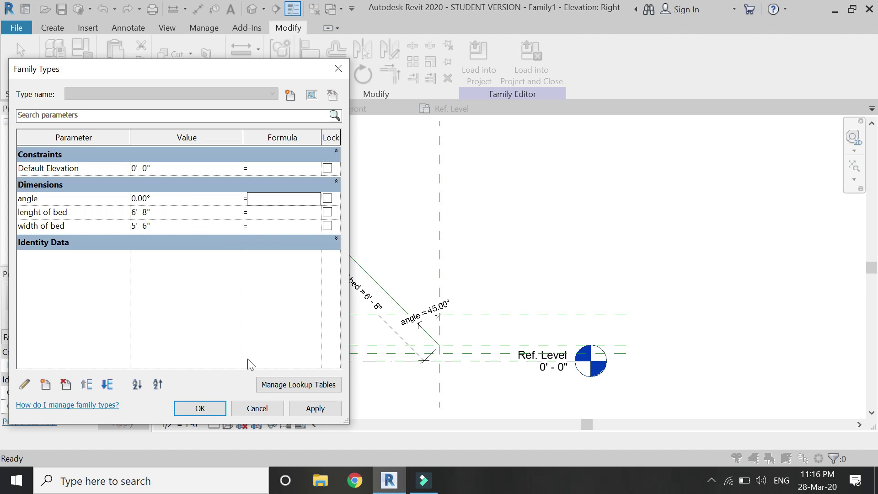
click(305, 410)
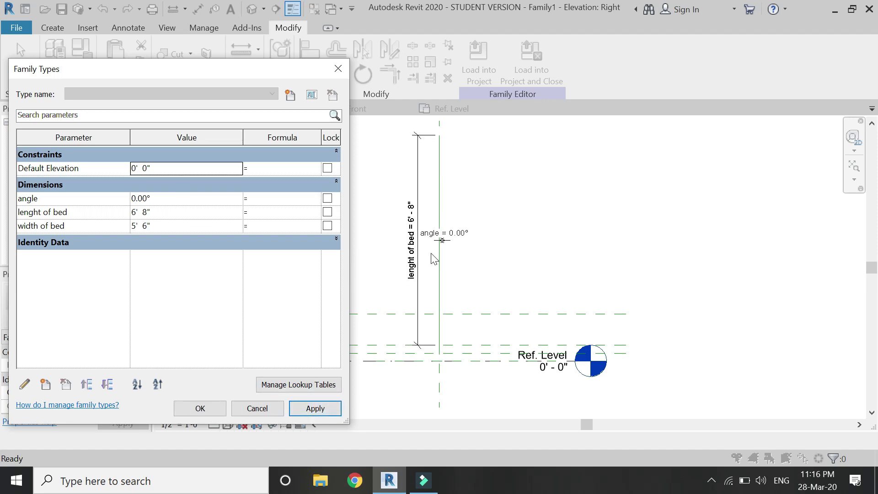
click(178, 198)
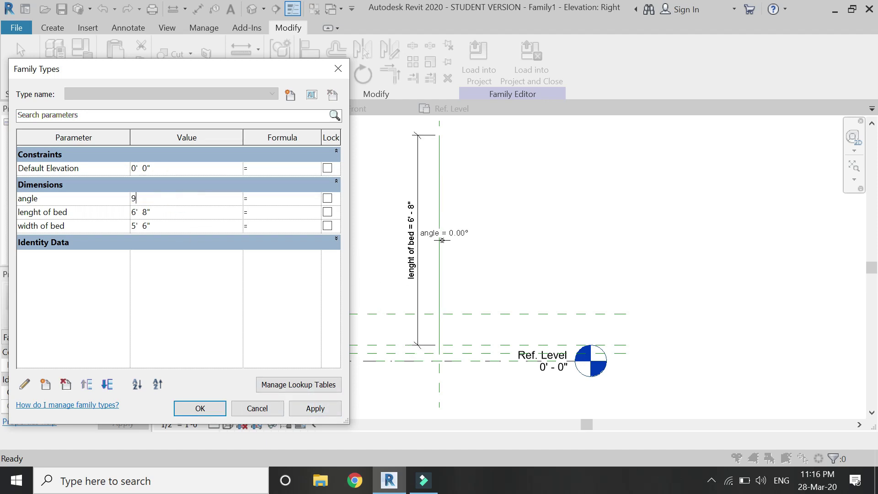
click(310, 407)
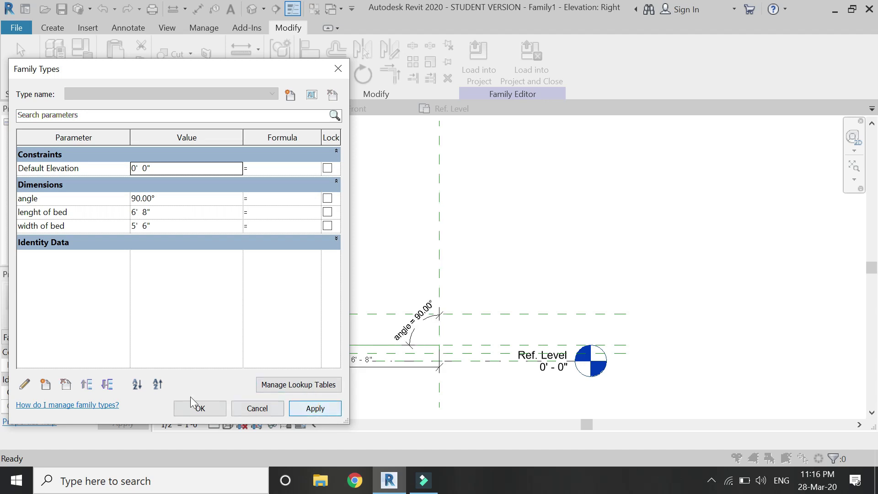
click(196, 408)
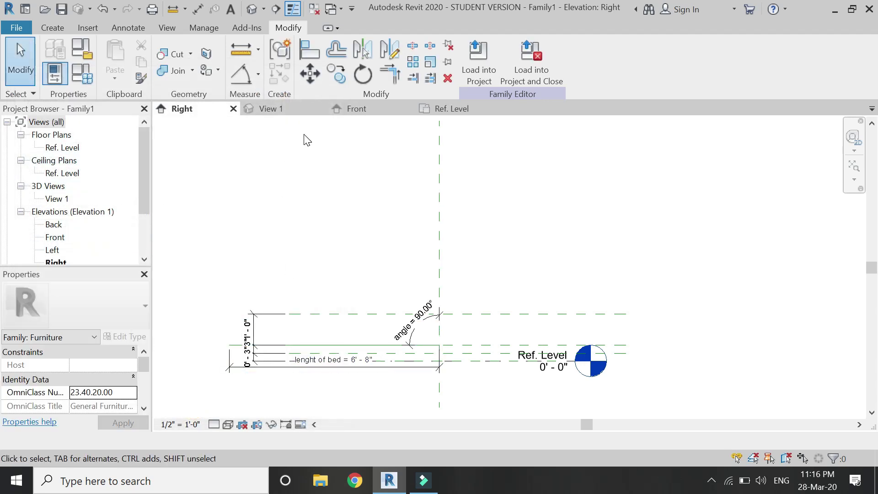
Step: In the Ref. Level plan, start an extrusion on the bed's reference line and sketch a 7' 2" × 6' 8" rectangle
click(441, 108)
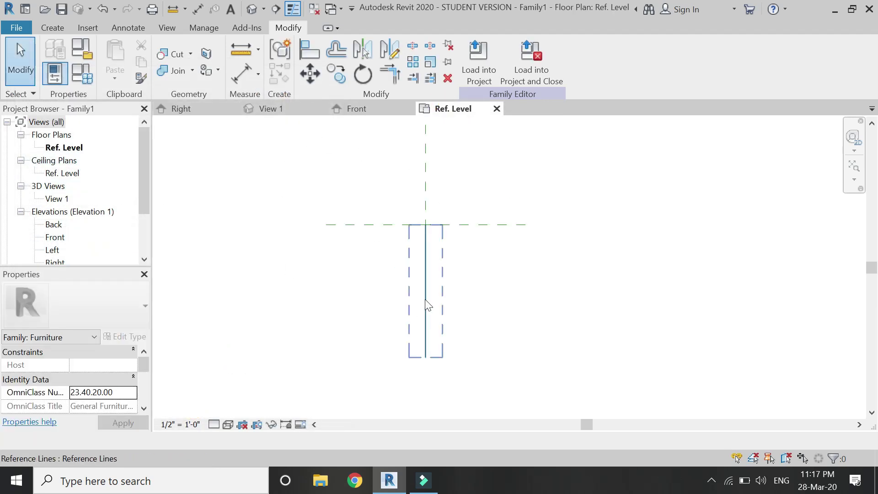
click(45, 23)
click(125, 45)
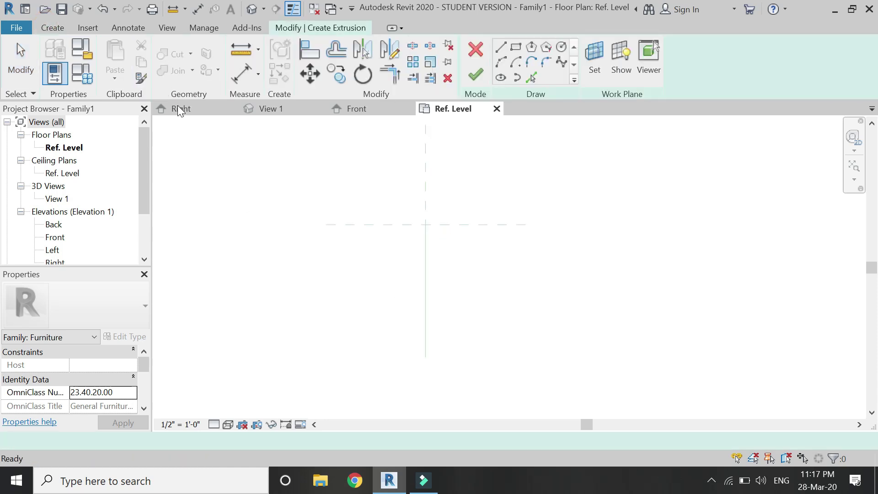
click(593, 69)
click(587, 331)
click(661, 391)
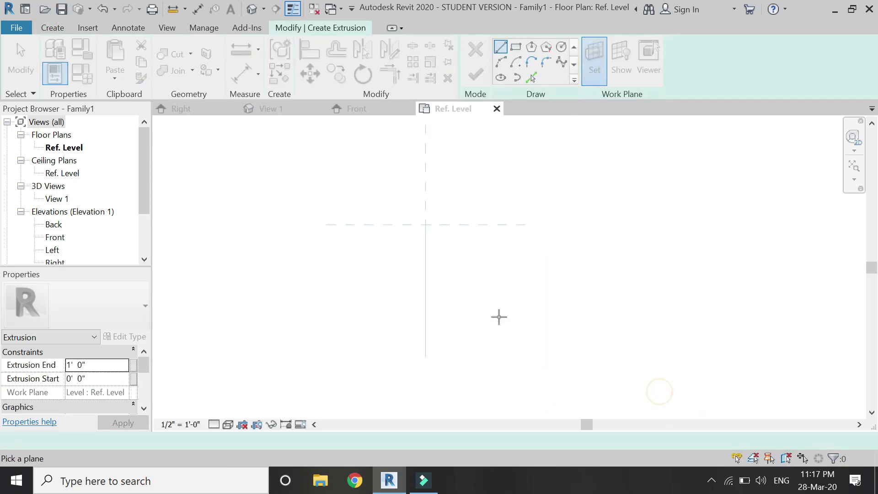
click(427, 279)
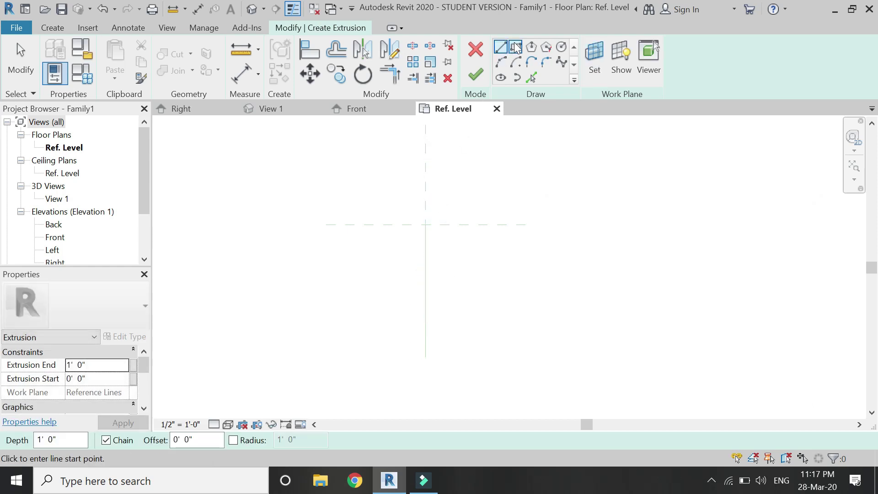
click(360, 224)
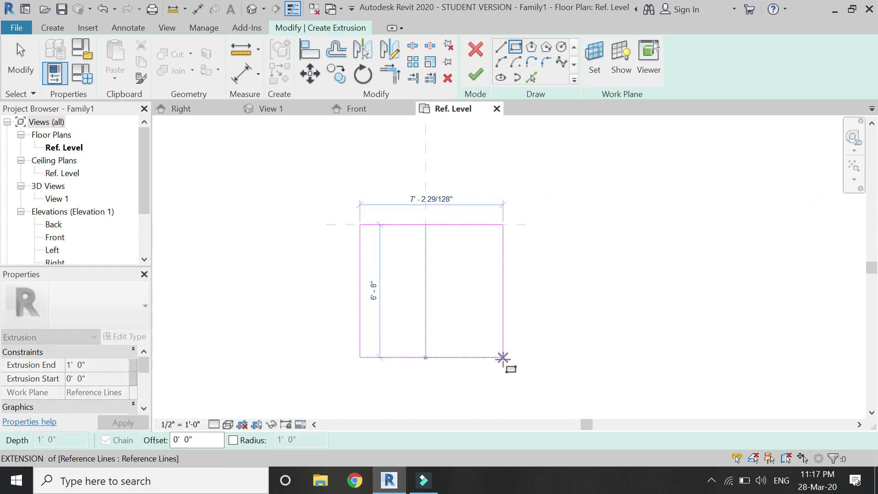
click(502, 357)
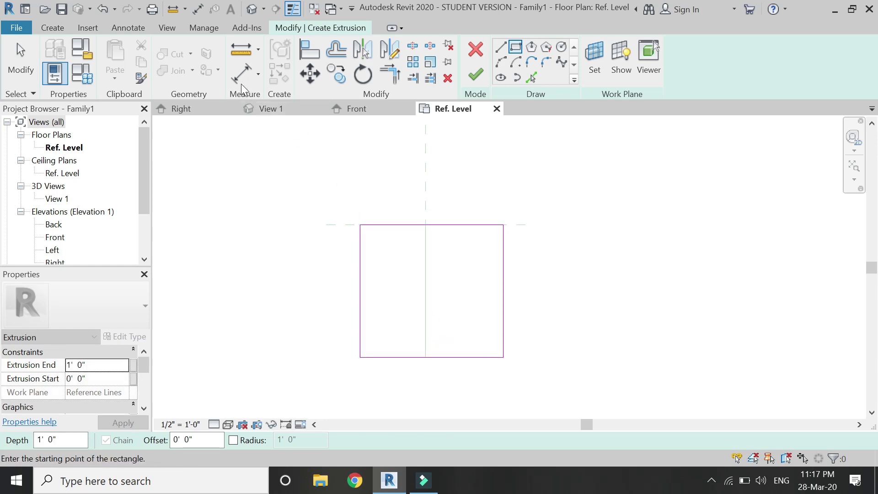
Step: Dimension the rectangle's sides to the centre plane with DI and make them EQ
key(d)
key(i)
click(425, 296)
click(504, 299)
click(569, 299)
click(431, 280)
Step: Add overall width and length dimensions to the sketch rectangle
click(360, 272)
click(488, 274)
click(537, 257)
click(404, 224)
click(397, 357)
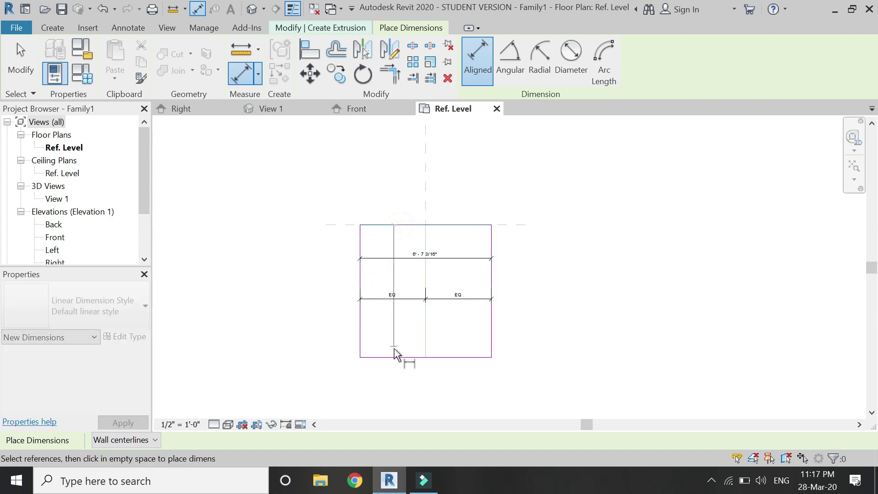
click(328, 383)
key(Escape)
Step: Label the length dimension 'lenght of bed' and the width dimension 'width of bed'
click(328, 317)
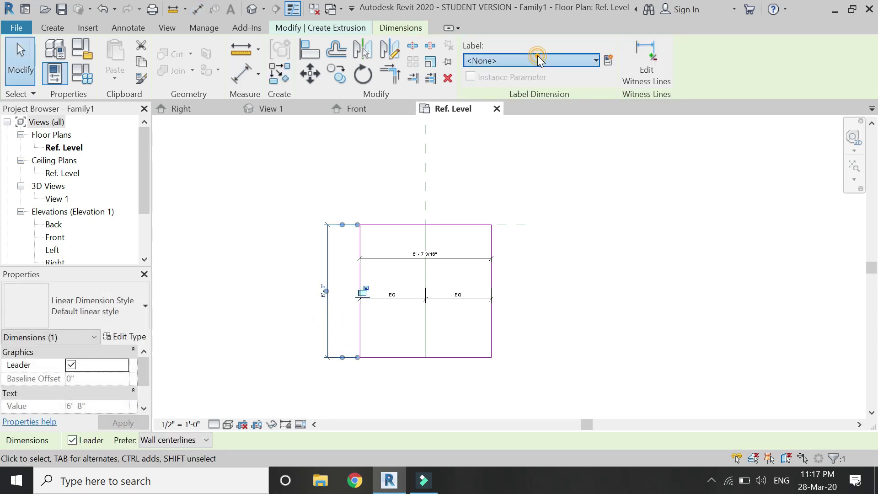
click(536, 57)
click(526, 124)
click(394, 257)
click(550, 62)
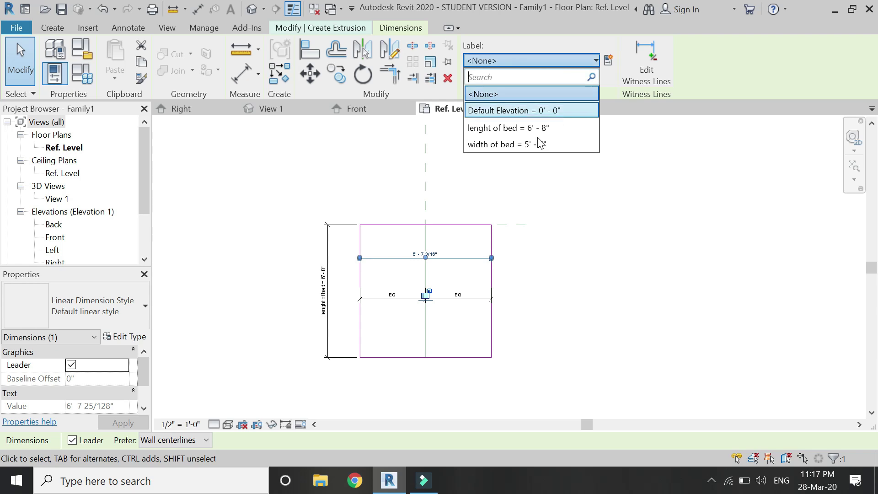
click(536, 142)
click(574, 286)
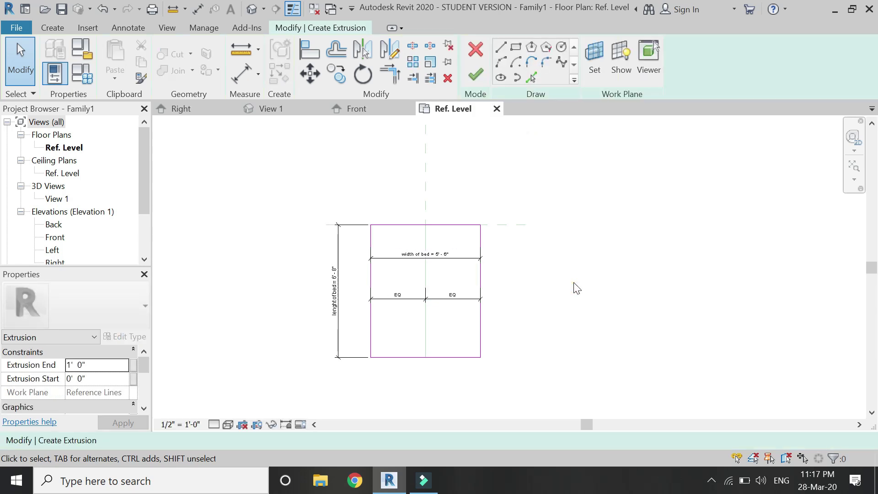
Step: In the Right elevation, set Extrusion End to 0' 1" and finish the thin bed slab
click(186, 109)
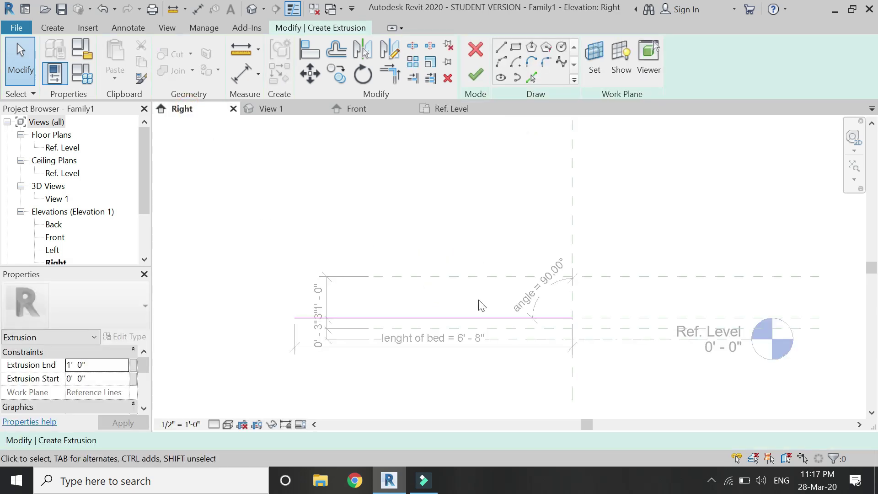
scroll(370, 318, up, 1)
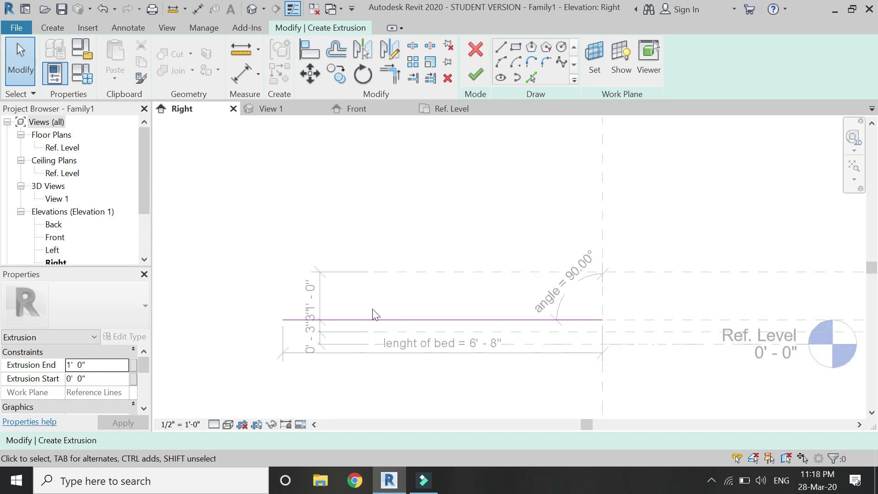
click(115, 365)
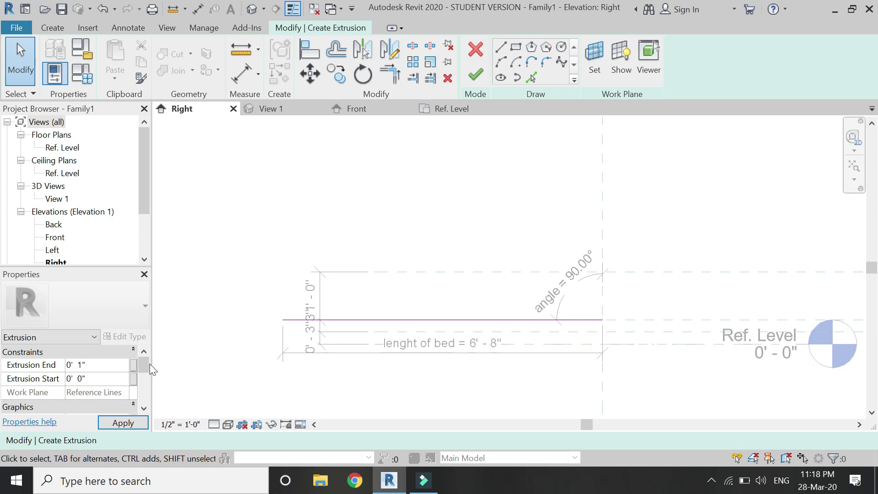
click(476, 74)
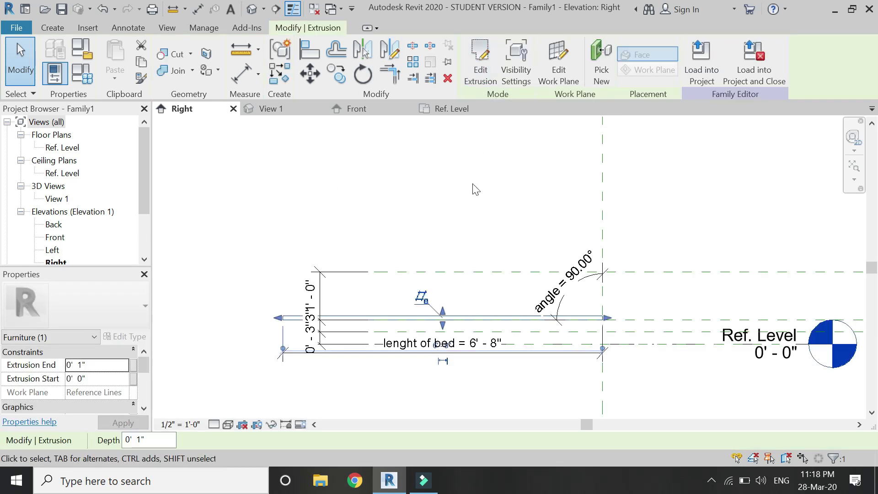
click(472, 198)
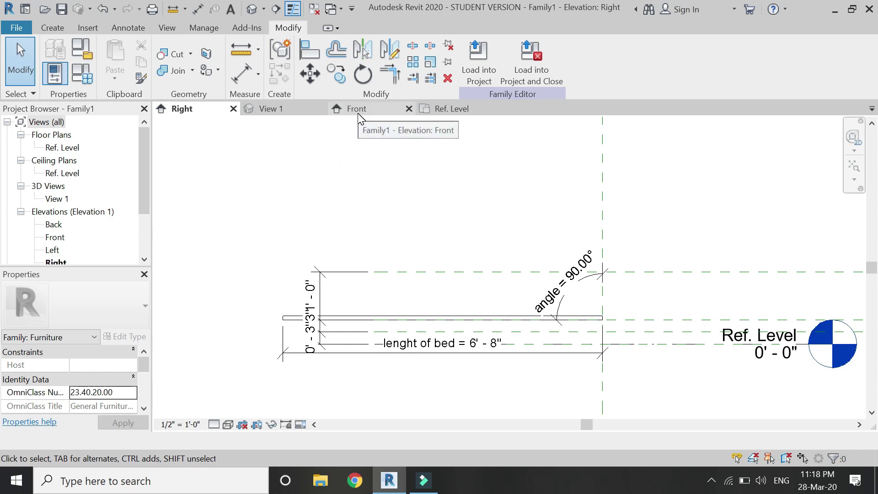
Step: Start a second extrusion in the Ref. Level plan, using the first extrusion as work plane
click(430, 109)
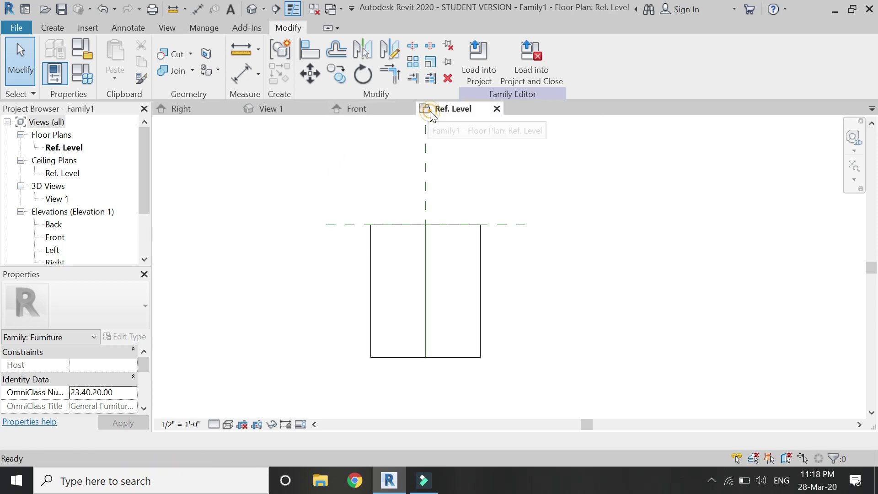
click(38, 27)
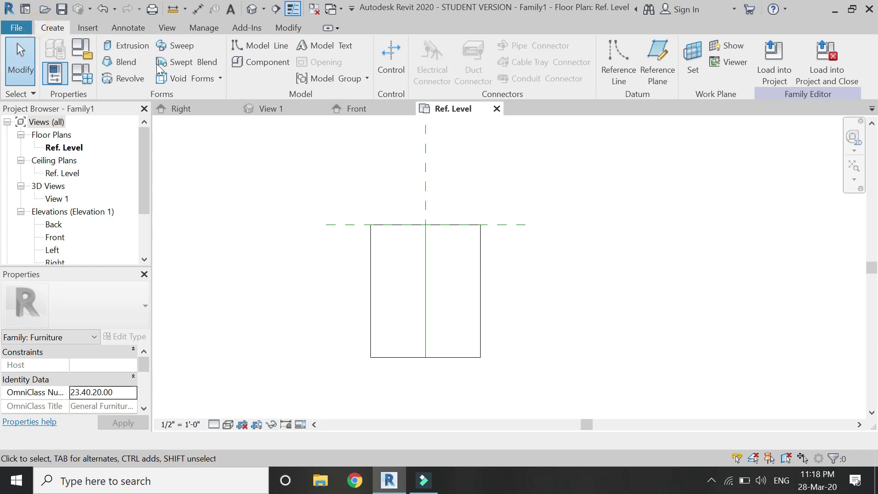
click(138, 49)
click(589, 72)
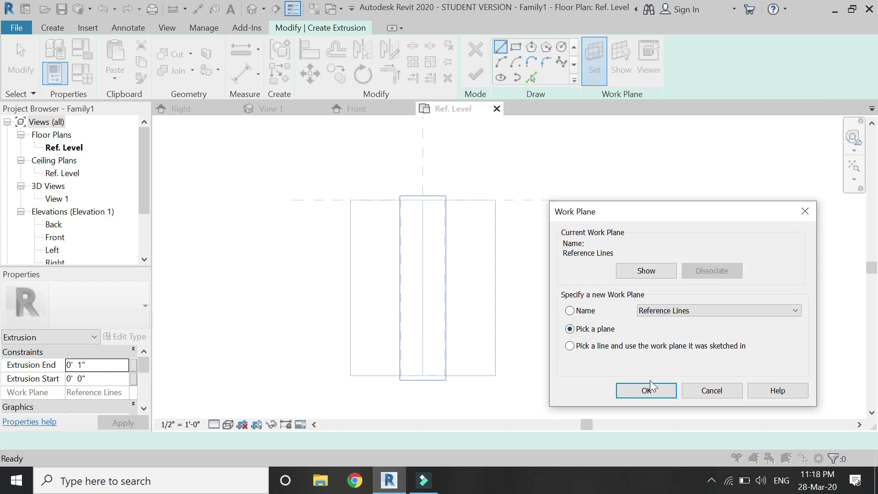
click(651, 385)
click(490, 299)
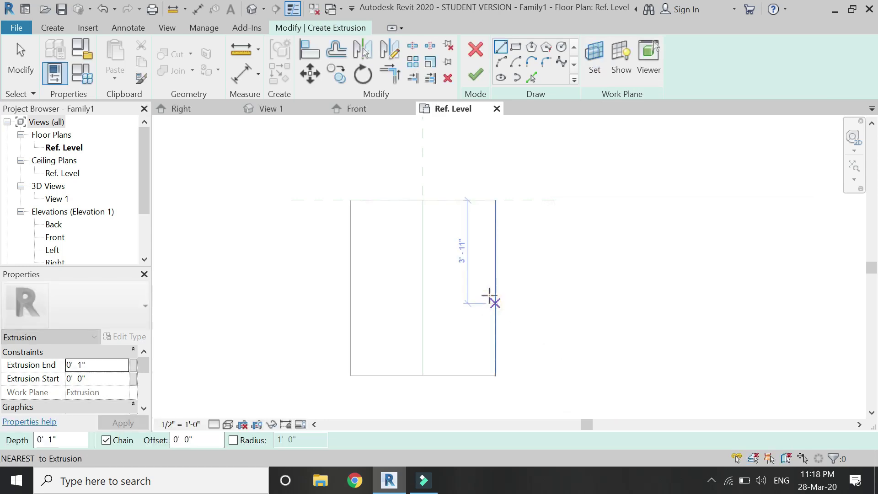
Step: Sketch a rectangle over the bed slab with an edited offset value
click(517, 49)
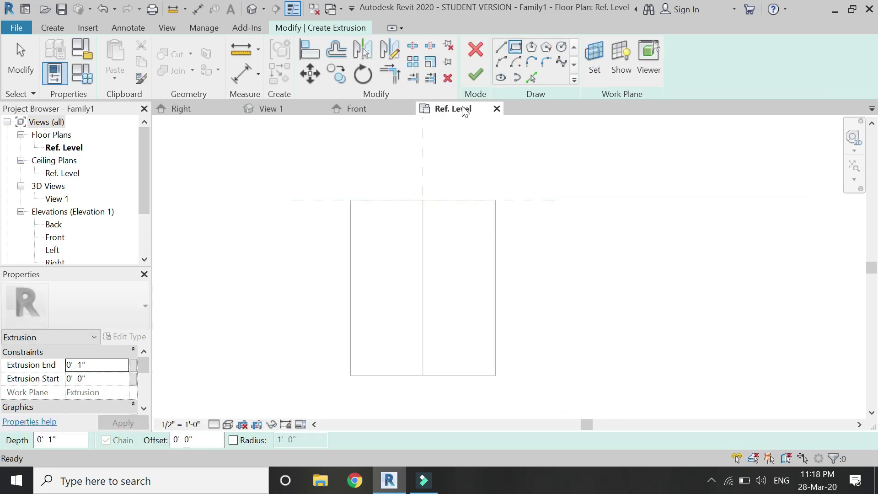
drag(210, 440, 173, 440)
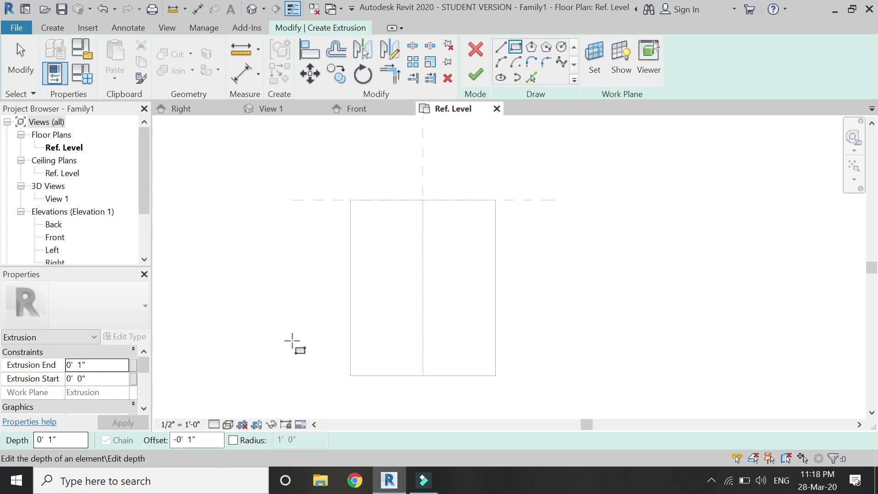
click(350, 200)
click(495, 375)
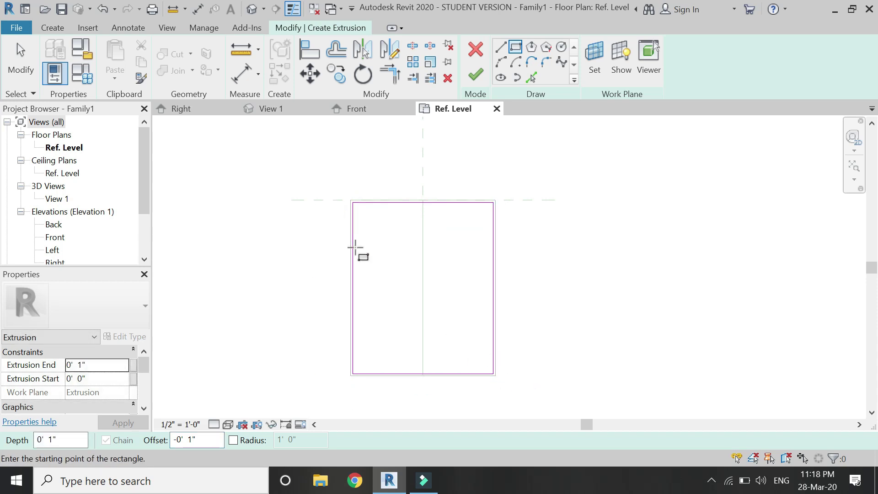
key(Escape)
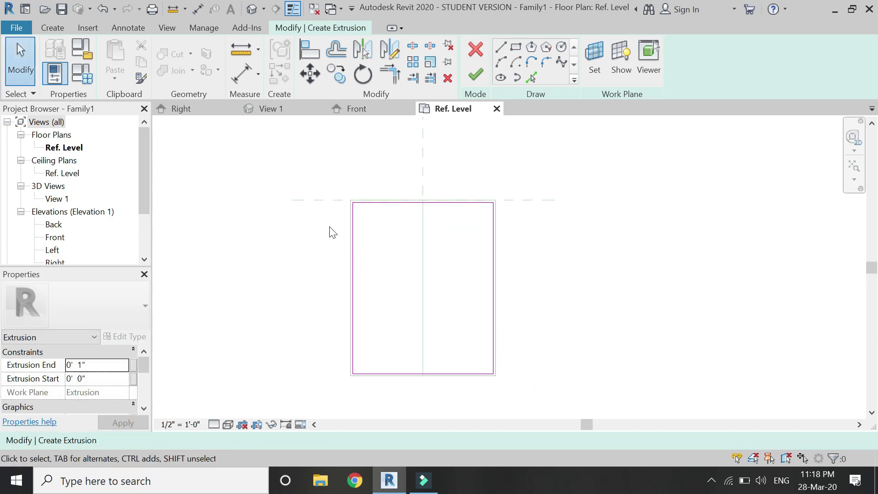
Step: Finish the bed panel extrusion and set its Extrusion End to 0' 7"
click(188, 109)
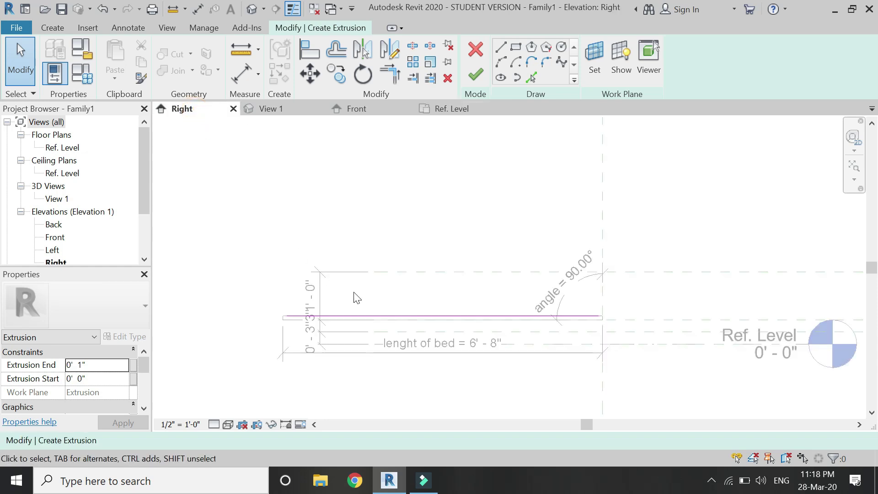
click(99, 364)
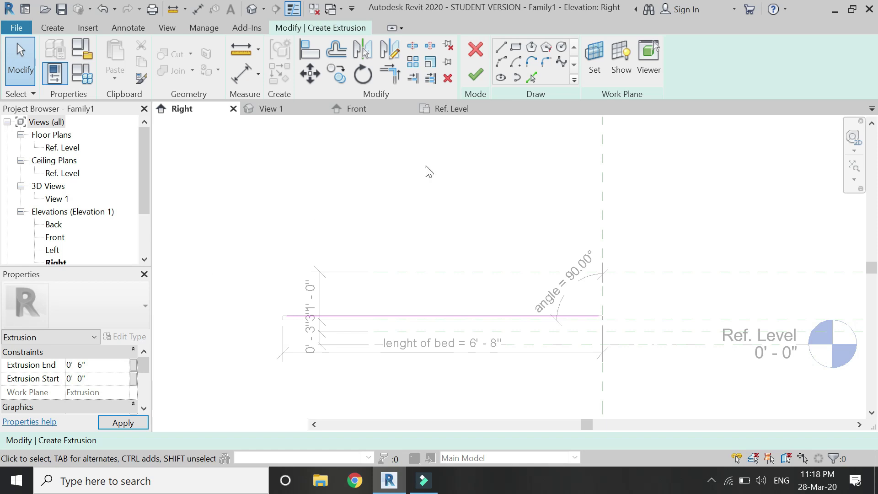
click(482, 80)
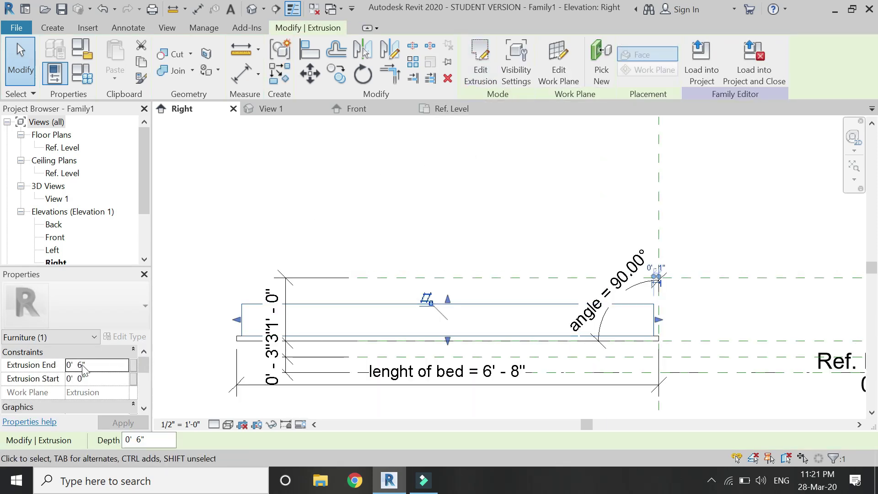
click(87, 366)
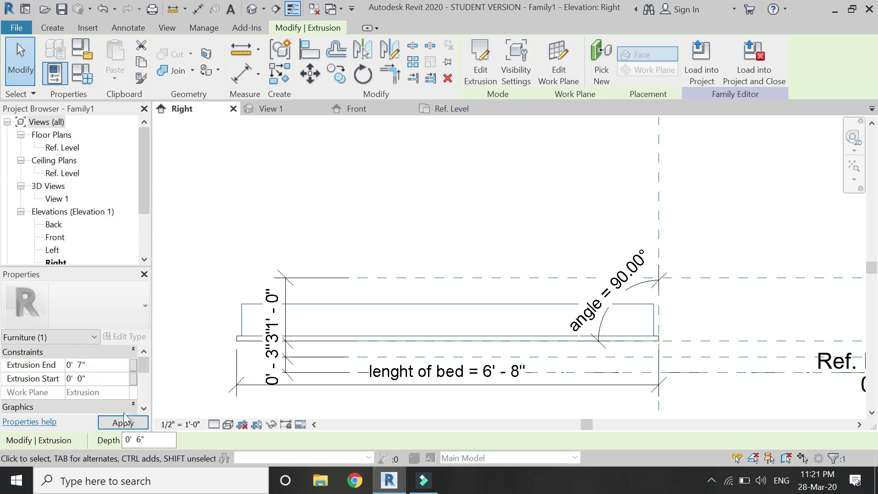
click(128, 426)
click(261, 215)
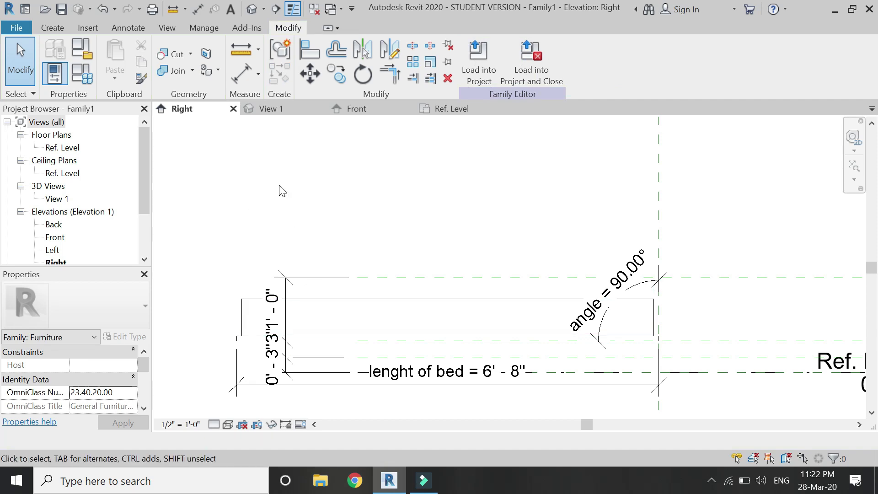
click(448, 109)
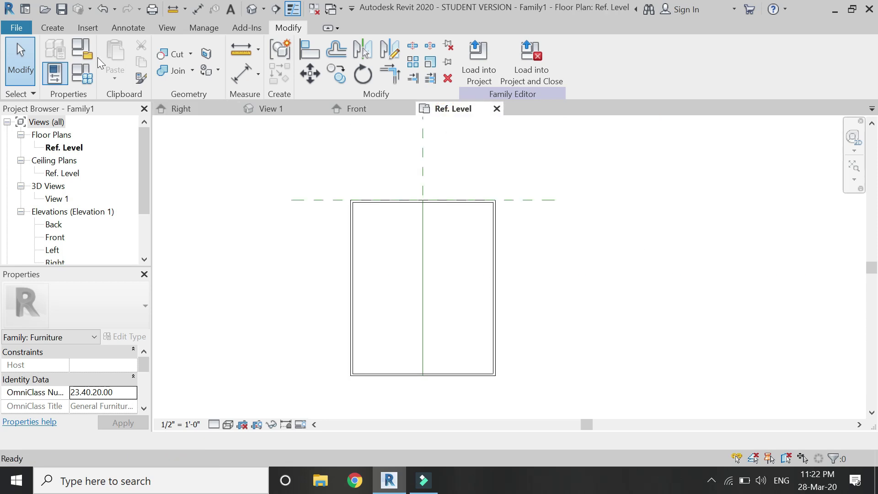
Step: Start a new extrusion with the frame's top edge plane as work plane
click(53, 29)
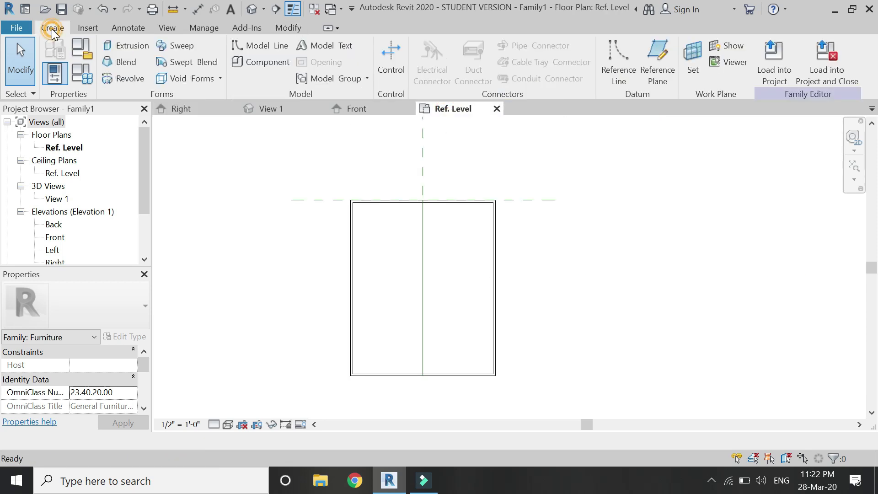
click(124, 47)
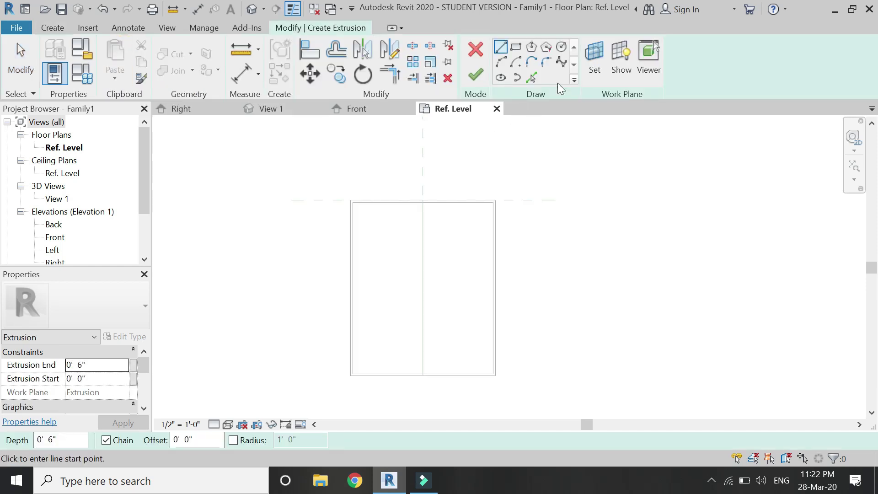
click(593, 74)
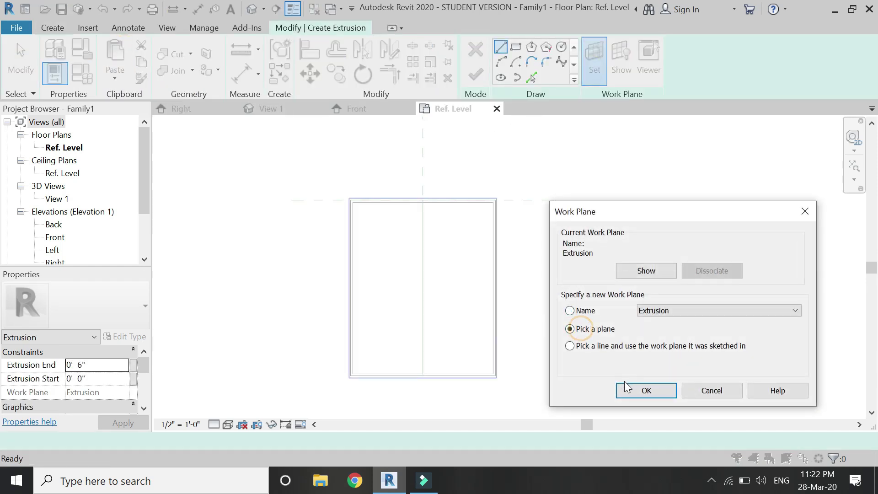
click(626, 388)
click(470, 201)
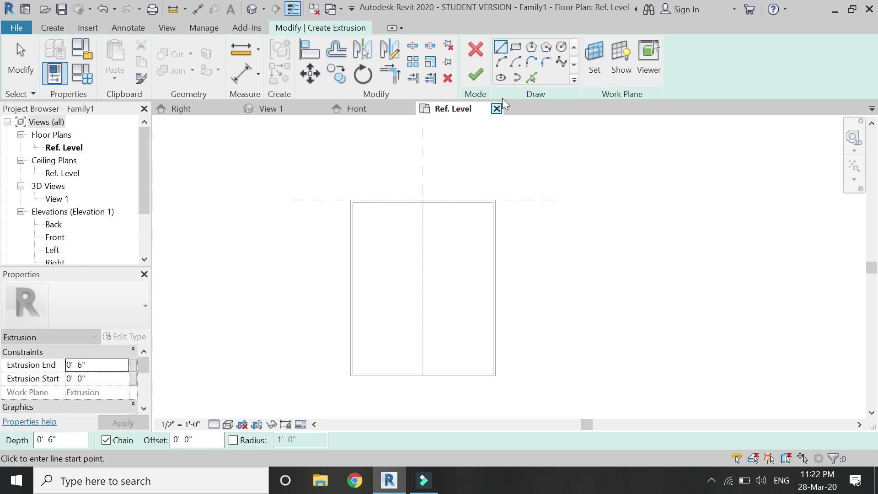
Step: Sketch a rectangle inset -0' 6" from the frame outline
click(516, 50)
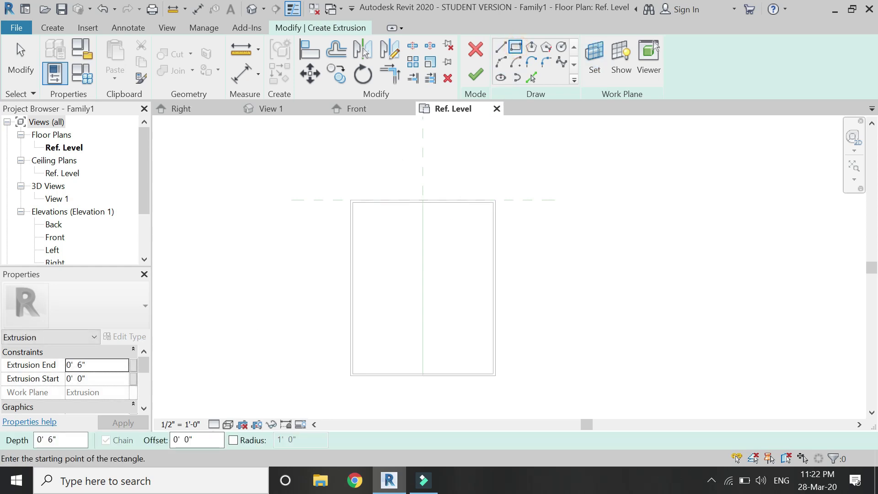
text(-)
scroll(352, 217, up, 4)
click(350, 200)
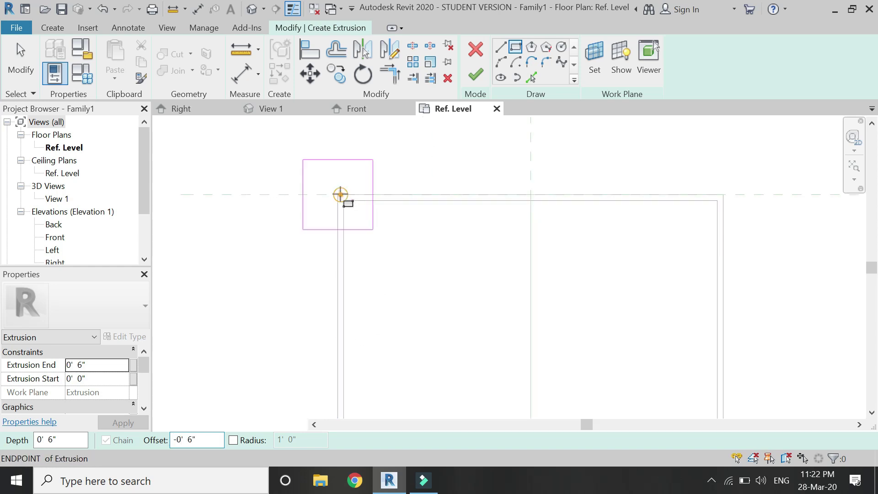
scroll(340, 196, down, 3)
scroll(352, 196, up, 3)
click(346, 203)
scroll(433, 178, down, 3)
scroll(528, 337, up, 2)
scroll(529, 335, up, 2)
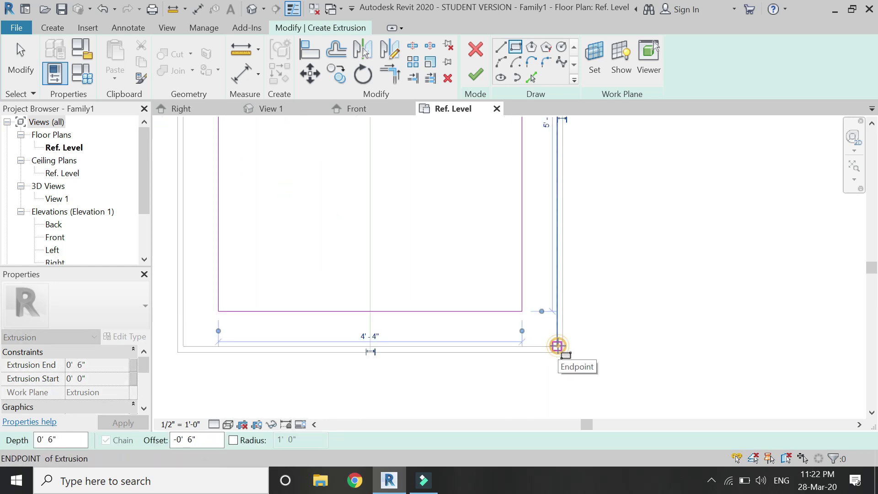
scroll(510, 367, down, 2)
click(494, 363)
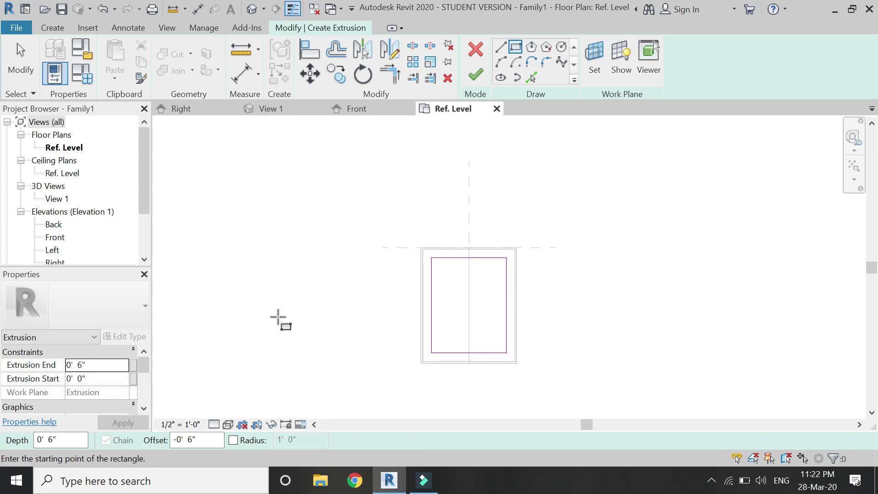
key(Escape)
key(Escape)
Step: Finish the extrusion and stretch its top up to the reference plane in the Right elevation
click(185, 109)
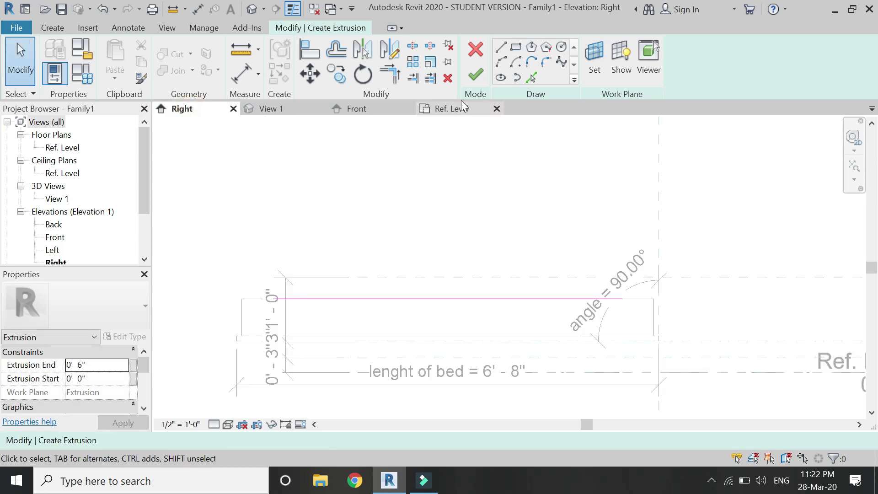
click(474, 74)
drag(447, 294, 450, 279)
click(429, 242)
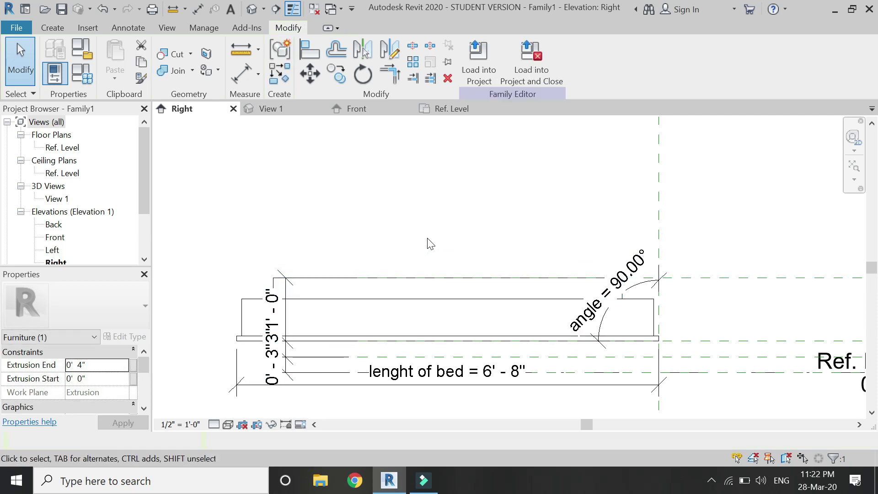
click(426, 109)
Step: Start a sweep and set the inner extrusion's face as the path work plane
click(58, 26)
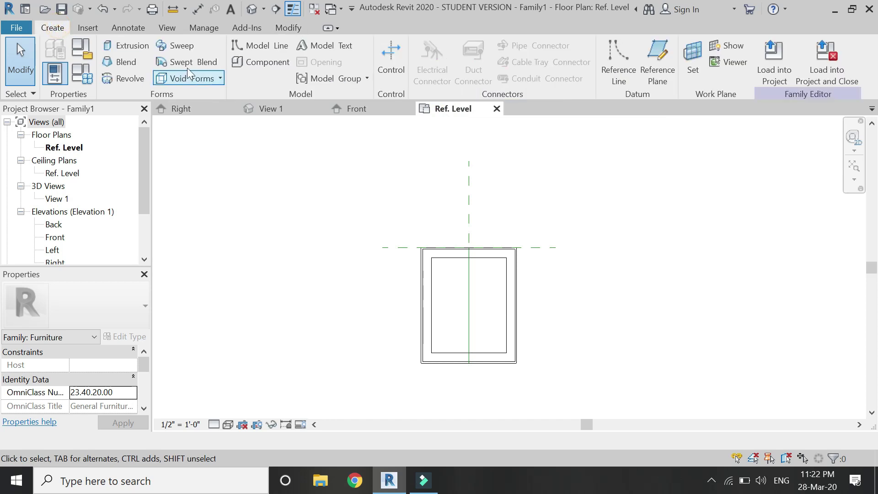
click(174, 43)
scroll(510, 372, up, 2)
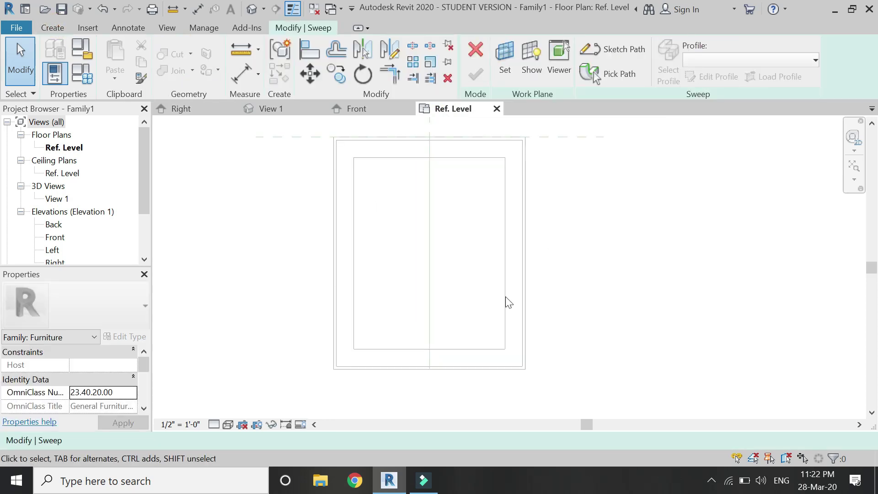
click(605, 53)
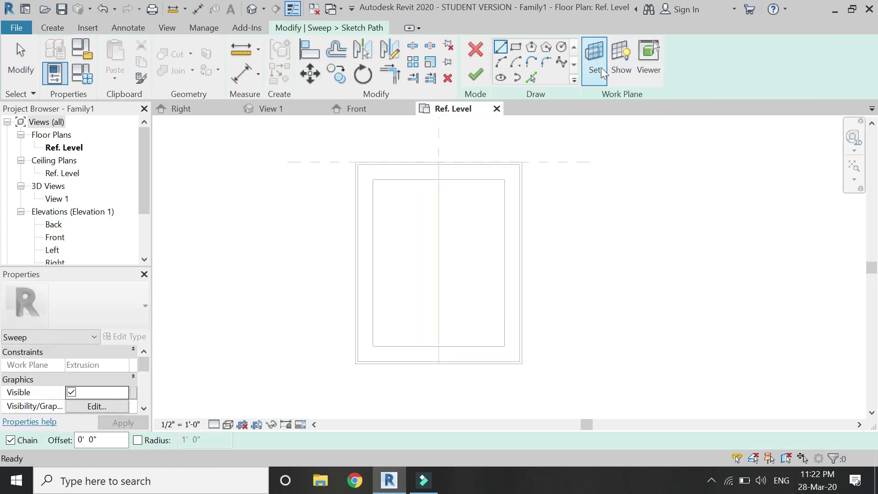
click(601, 67)
click(633, 391)
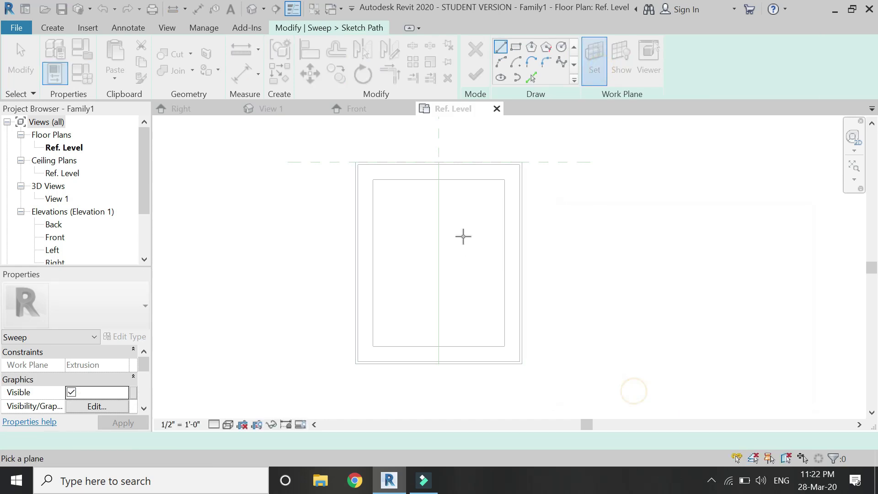
click(462, 183)
Step: Sketch the sweep path around the inner rectangle's four edges and finish it
click(504, 179)
click(504, 347)
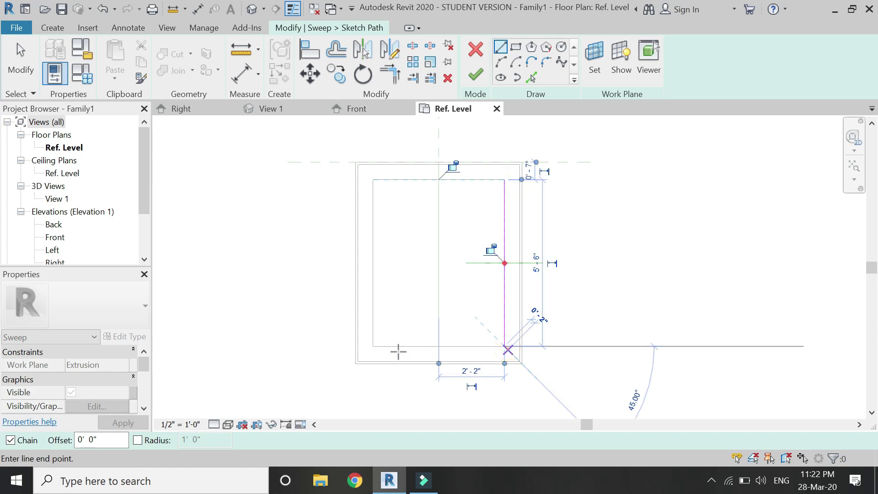
click(372, 346)
click(372, 179)
click(504, 180)
key(Escape)
click(477, 73)
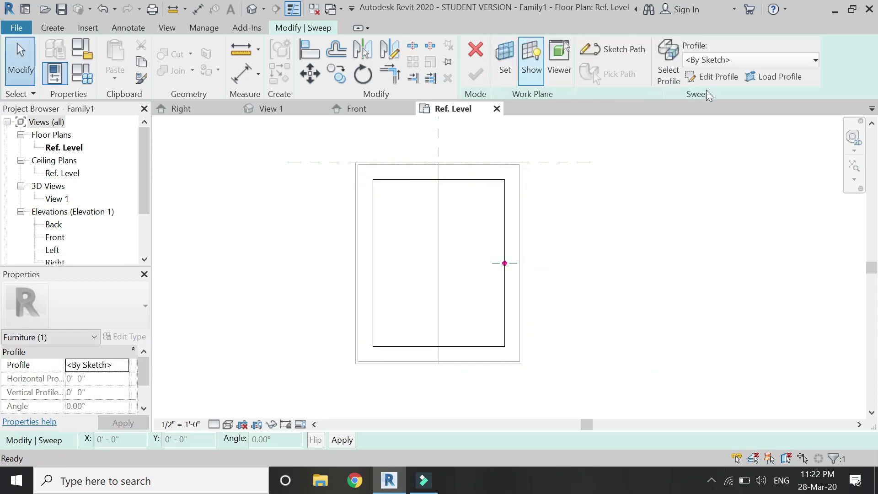
Step: In the Front elevation, draw a quarter-round profile from an arc and two lines
click(361, 110)
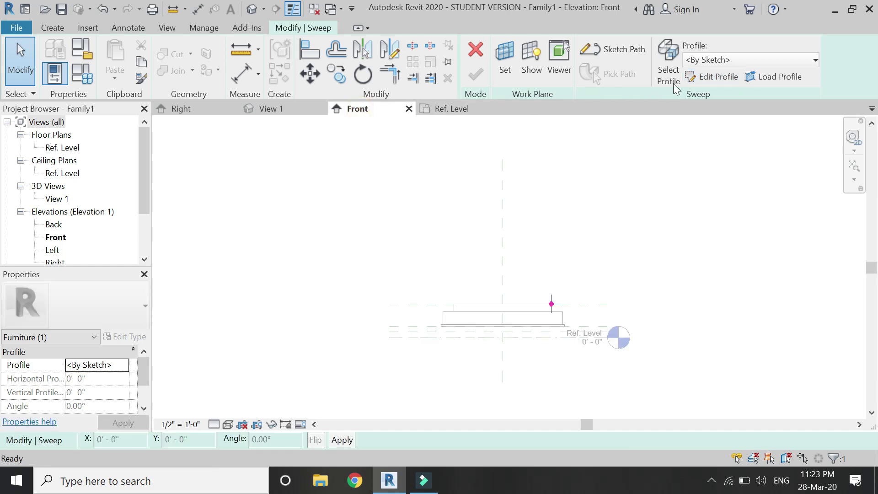
scroll(564, 306, up, 5)
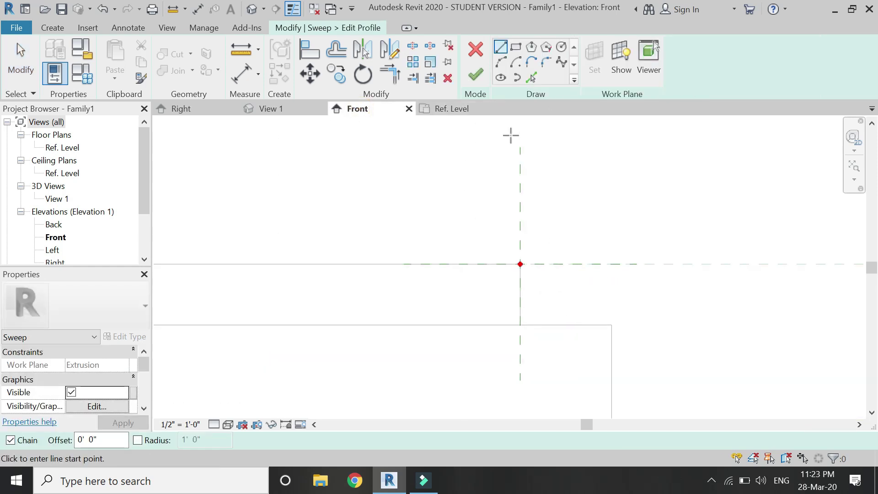
click(504, 64)
click(519, 263)
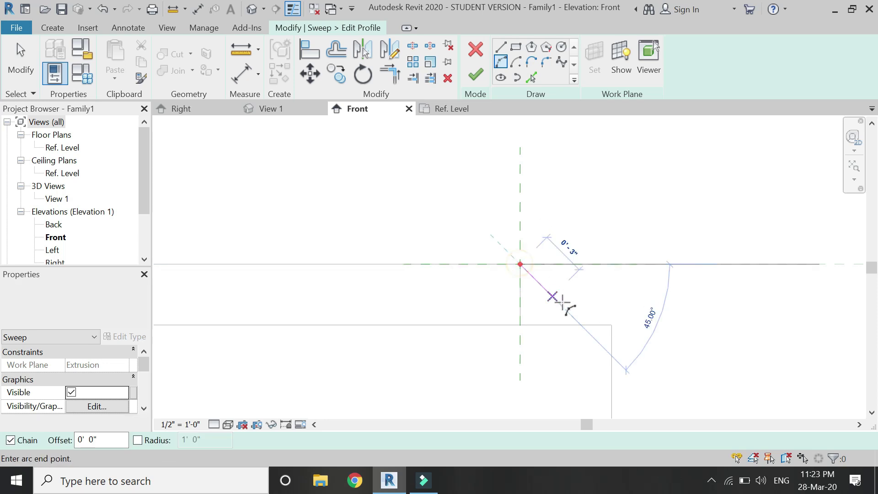
click(581, 324)
click(577, 292)
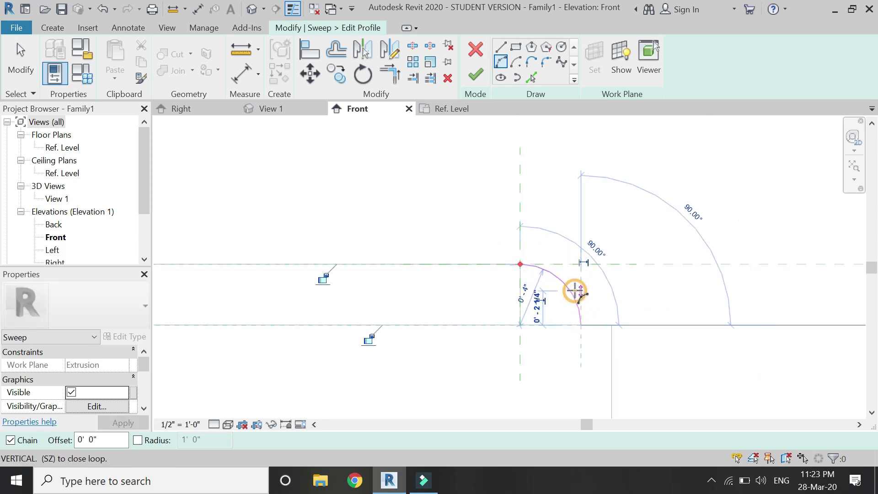
key(Escape)
key(Escape)
click(500, 46)
click(581, 324)
click(520, 325)
click(520, 264)
key(Escape)
key(Escape)
Step: Finish the profile and the sweep, then return to the Ref. Level plan
click(476, 74)
click(474, 72)
click(341, 137)
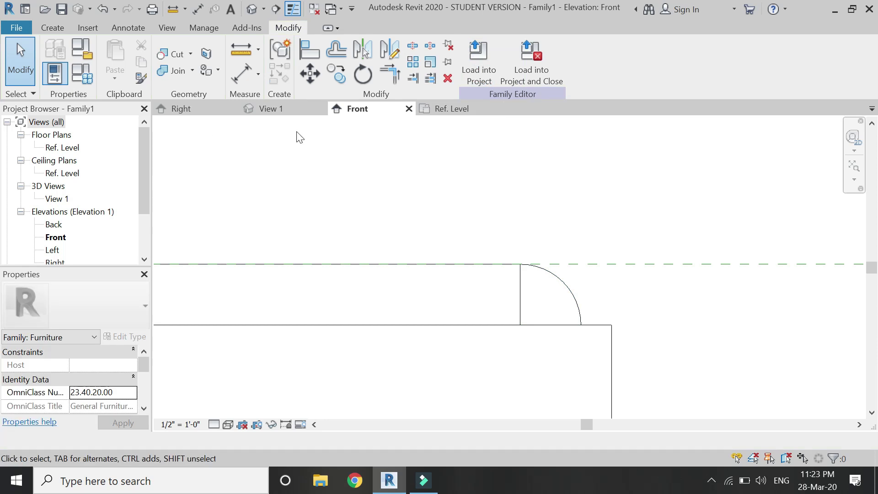
click(440, 111)
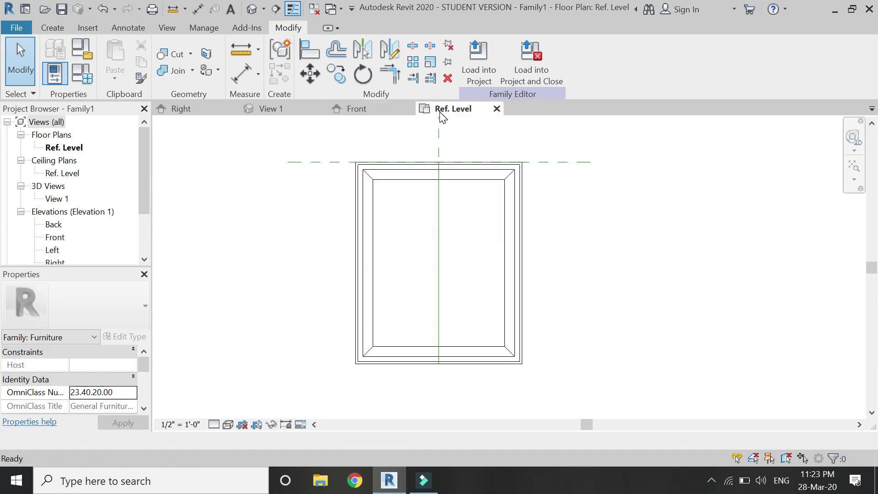
Step: Extrude a small rectangular panel near the frame's top, 0' 3" deep
click(60, 26)
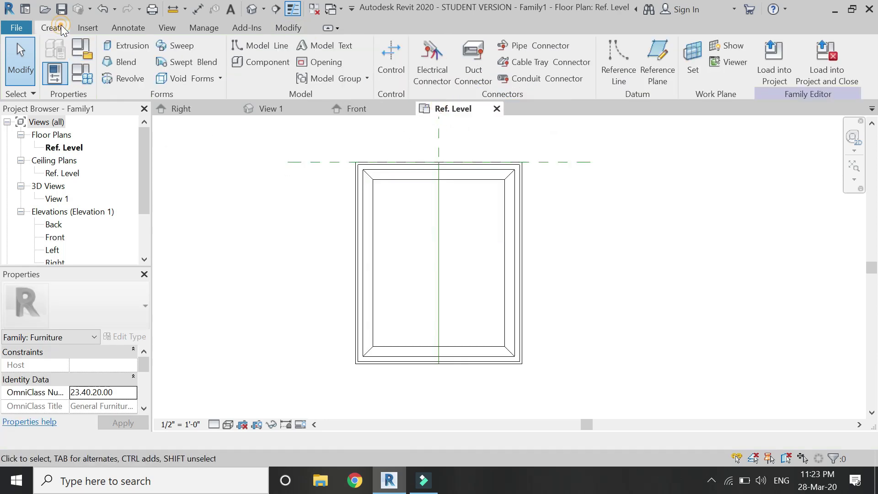
click(124, 46)
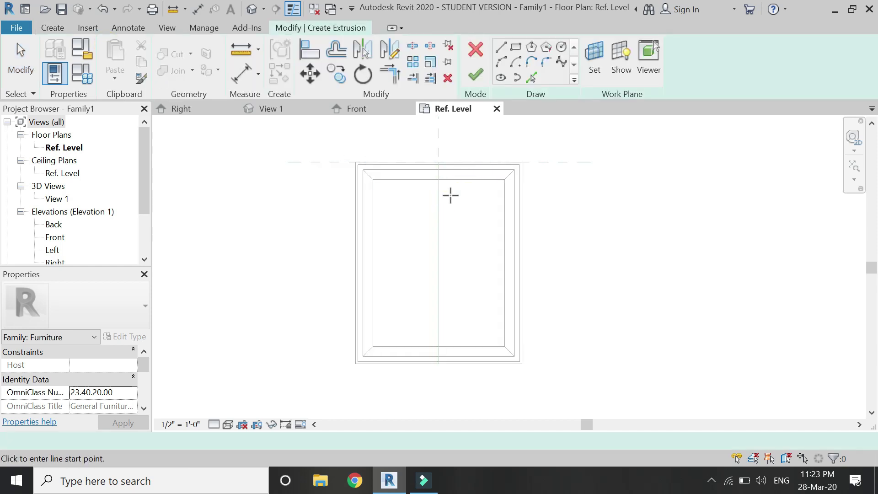
scroll(448, 194, up, 2)
click(511, 51)
scroll(350, 184, up, 2)
click(337, 194)
click(449, 253)
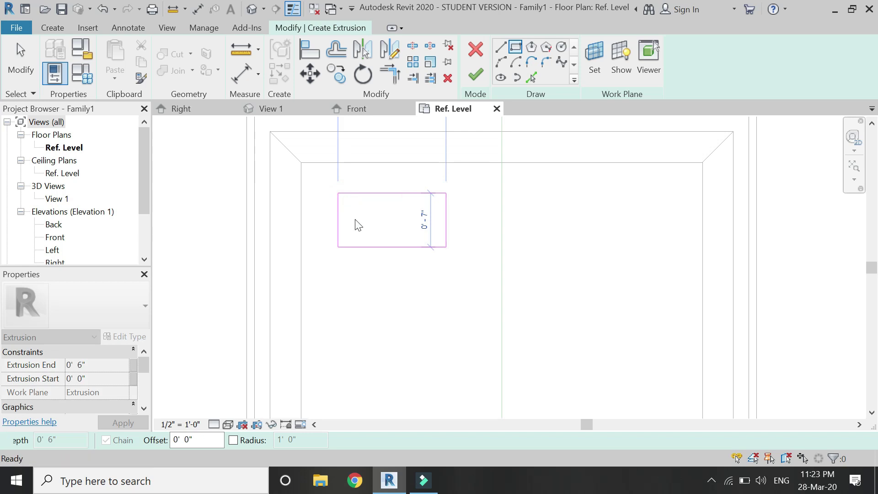
click(335, 198)
scroll(444, 258, down, 2)
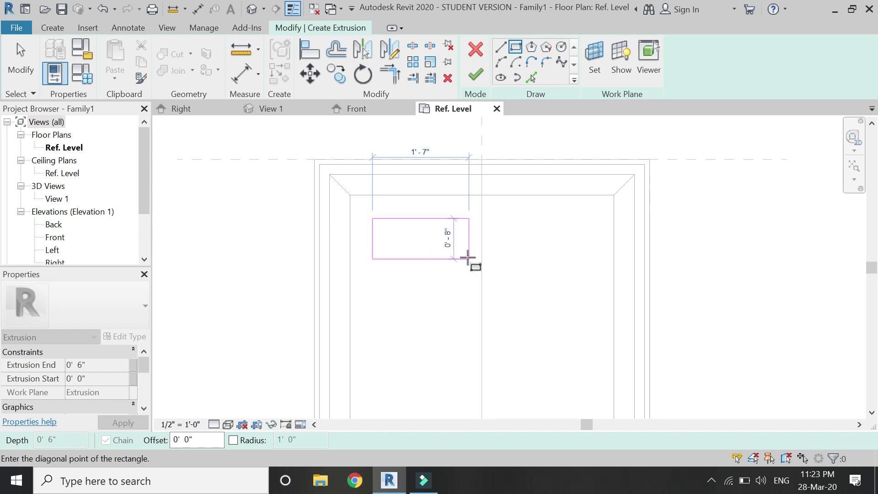
scroll(467, 257, up, 1)
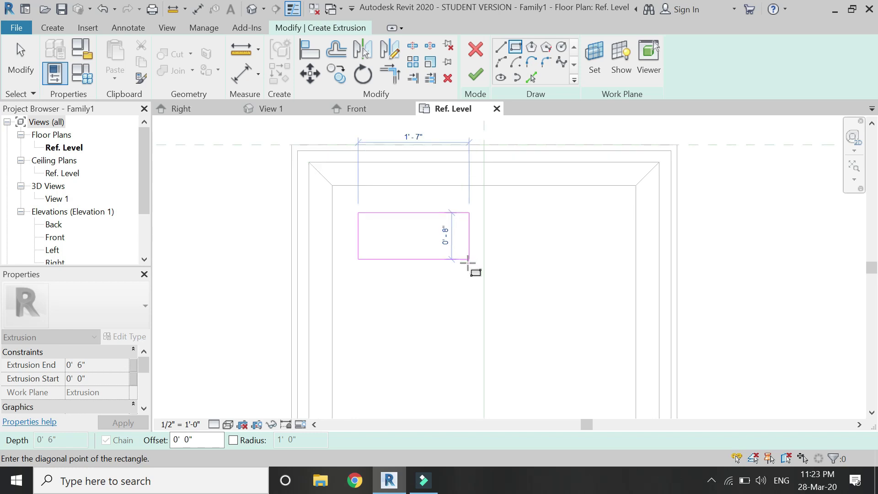
click(467, 263)
key(Escape)
key(Escape)
click(107, 368)
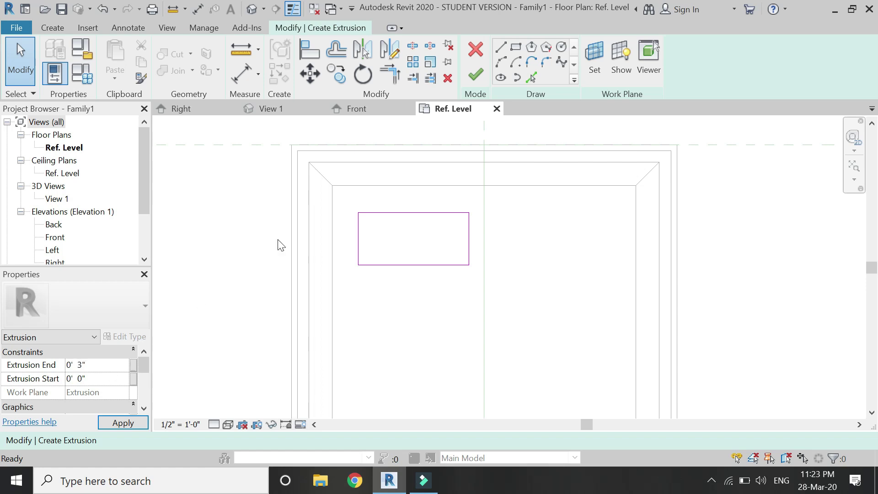
click(475, 74)
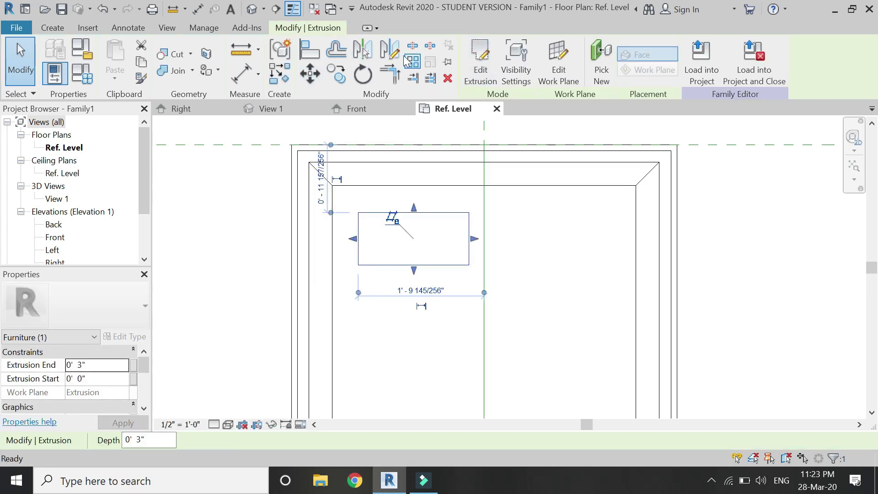
Step: Rotate a copy of the panel about the reference-plane intersection to the right side
click(362, 74)
scroll(450, 236, down, 2)
drag(413, 238, 483, 97)
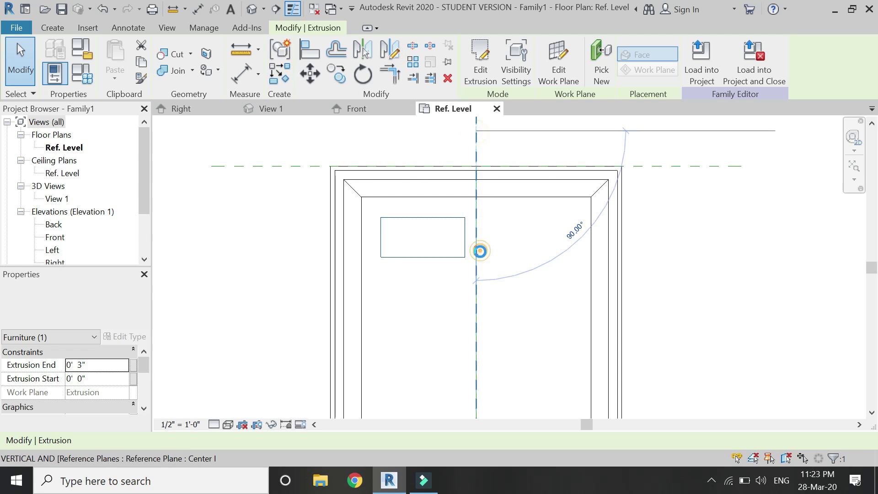
click(476, 280)
key(Escape)
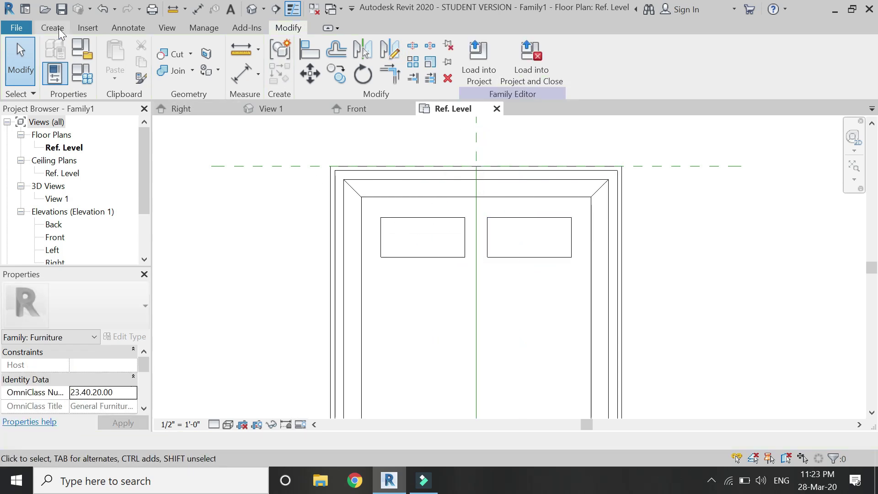
click(58, 29)
Step: Start a sweep and set its path sketch plane to the left panel's face
click(176, 43)
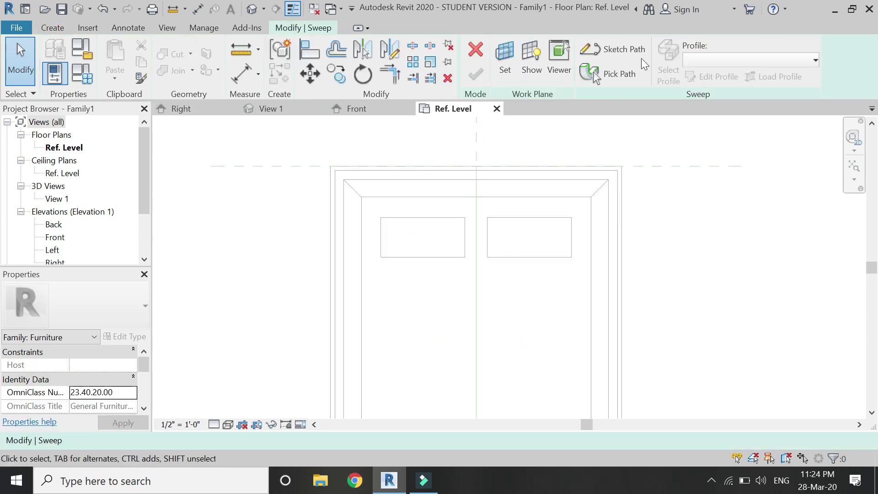
click(627, 49)
click(596, 66)
click(599, 329)
click(644, 392)
scroll(476, 229, up, 3)
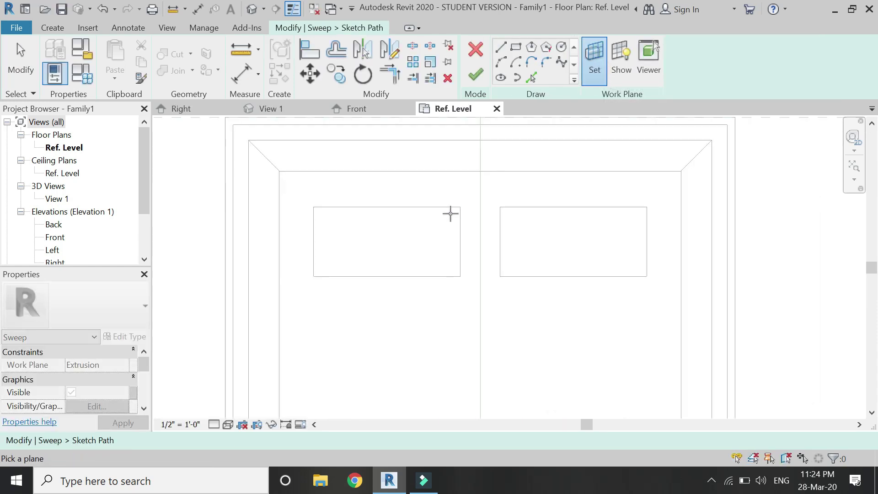
click(450, 211)
Step: Trace the sweep path around the left panel's rectangular outline and finish the path
scroll(430, 211, up, 2)
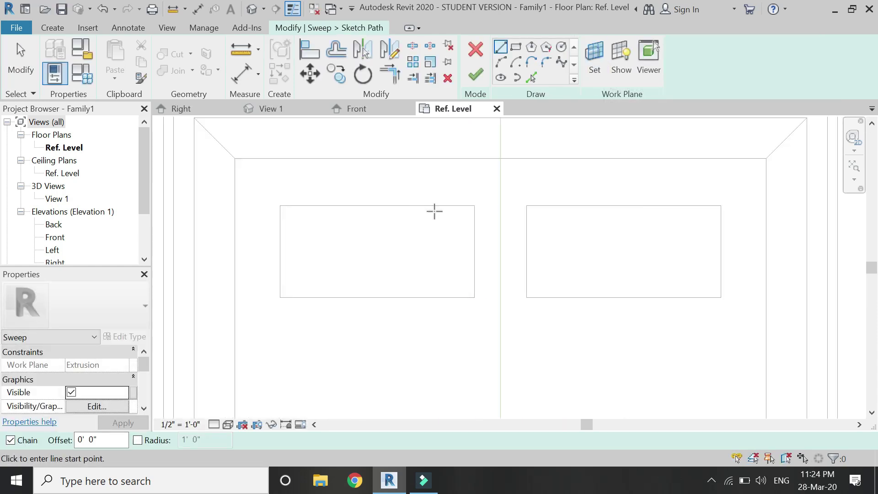
click(474, 206)
click(476, 297)
click(280, 297)
click(280, 206)
click(474, 206)
key(Escape)
scroll(397, 261, up, 5)
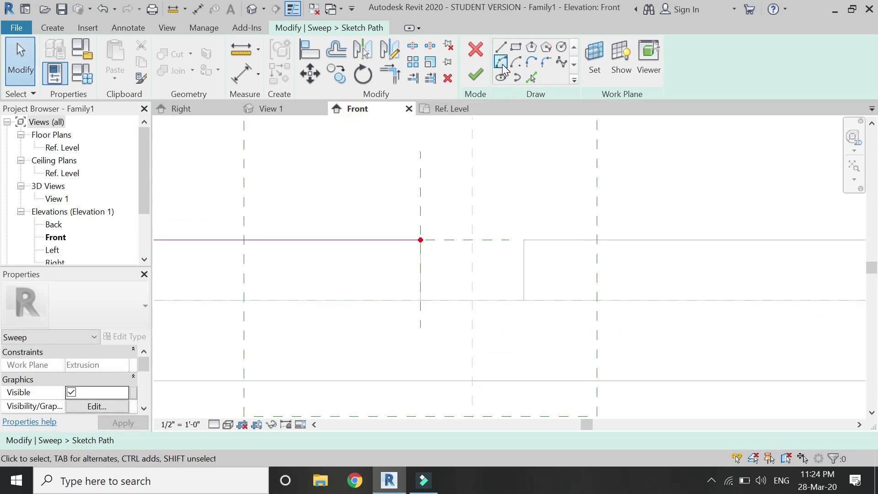
click(475, 74)
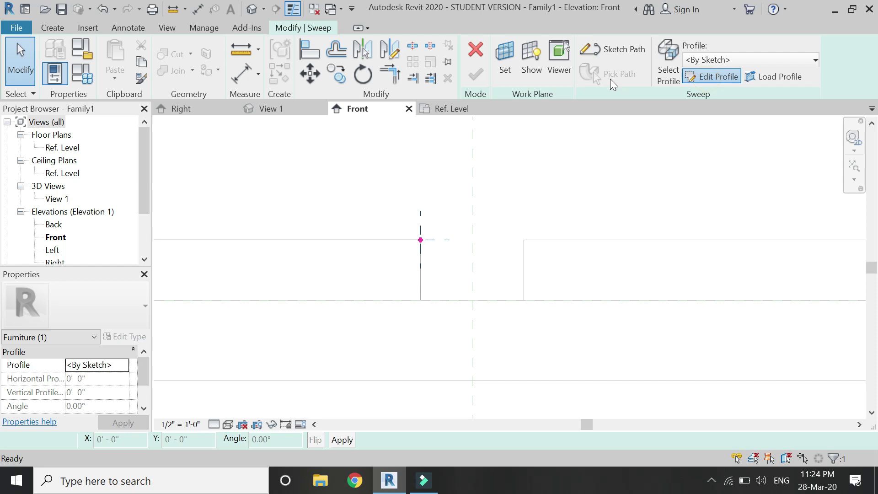
Step: Draw a 3-inch quarter-arc profile closed by two straight lines and create the sweep
click(501, 61)
click(419, 241)
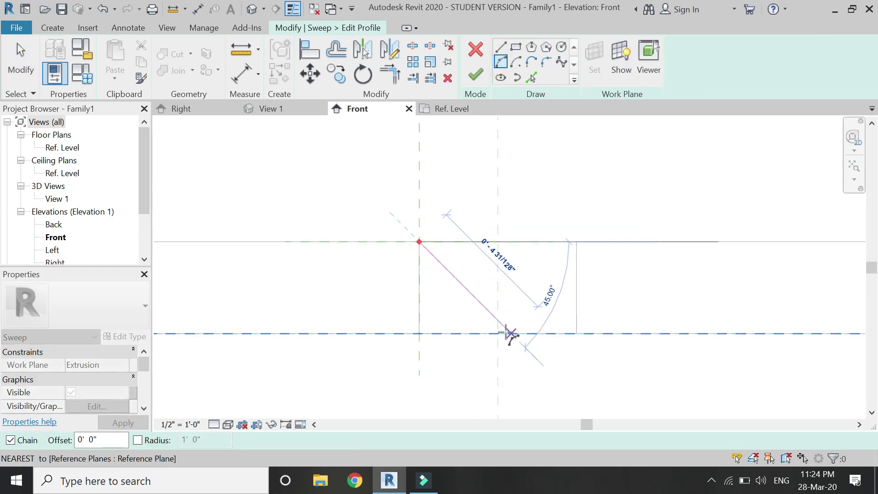
click(511, 333)
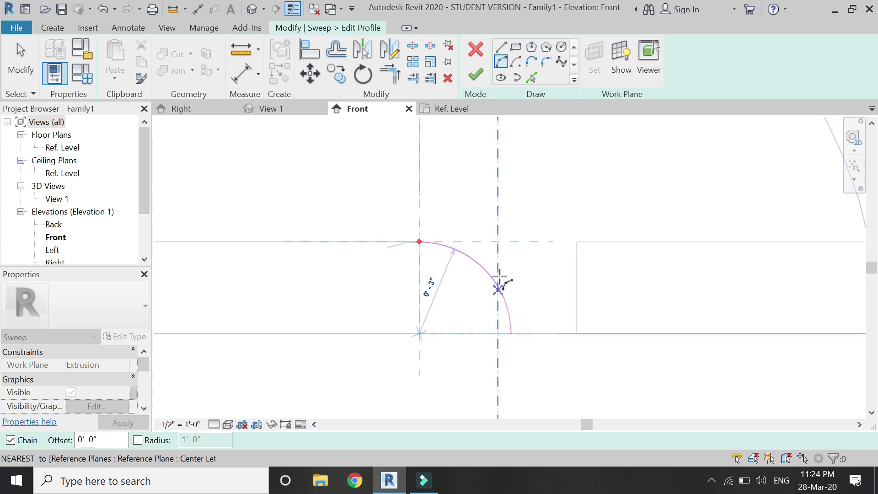
click(498, 273)
key(Escape)
key(Escape)
click(500, 47)
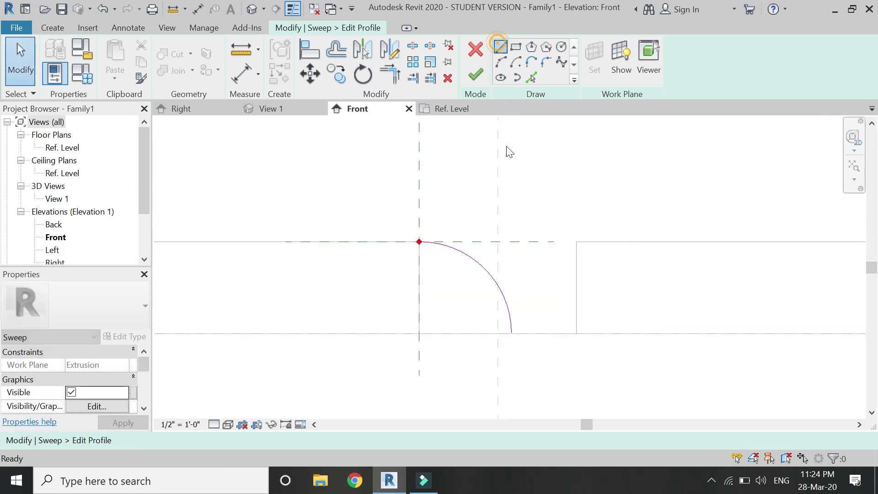
click(511, 333)
click(419, 333)
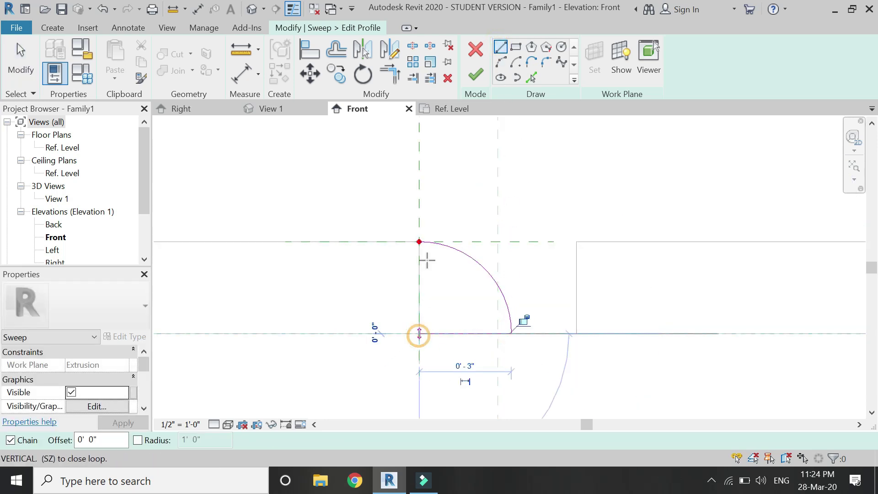
click(419, 242)
key(Escape)
key(Escape)
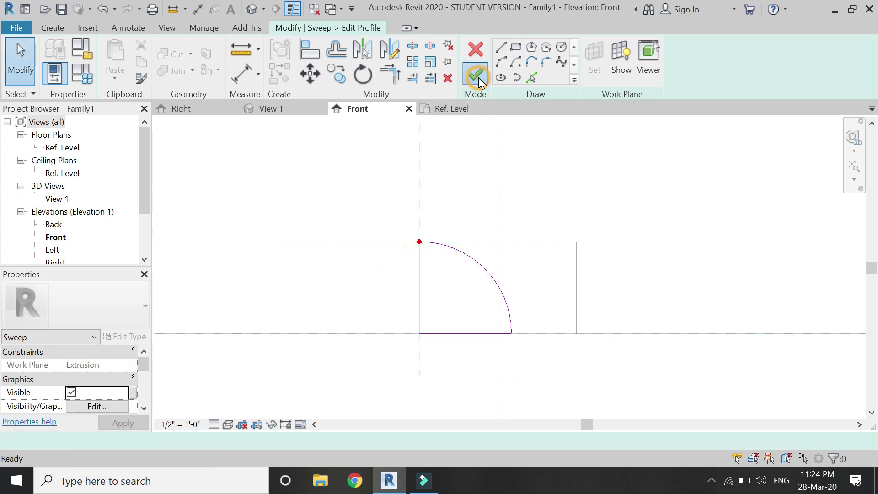
click(479, 78)
click(479, 77)
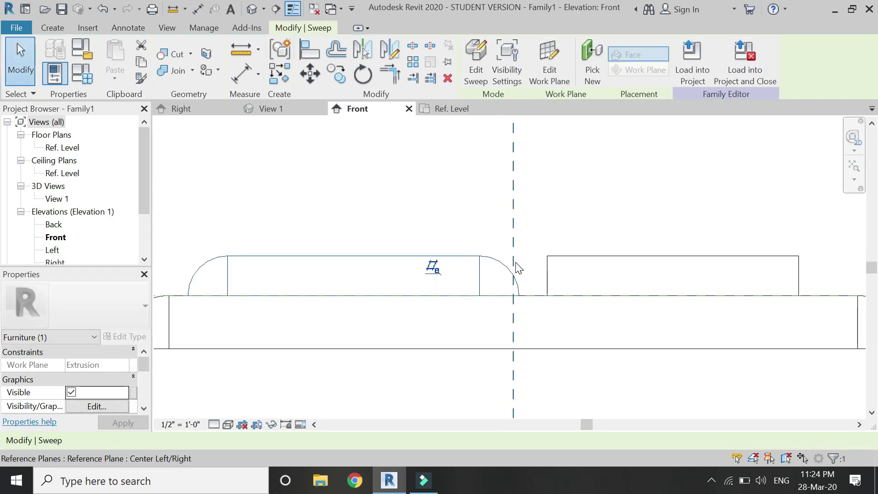
Step: Select the left panel with its edging sweep and move them 3/4 inch over
scroll(310, 245, up, 1)
drag(521, 220, 303, 284)
drag(249, 285, 249, 289)
scroll(181, 298, up, 4)
key(m)
key(v)
click(341, 312)
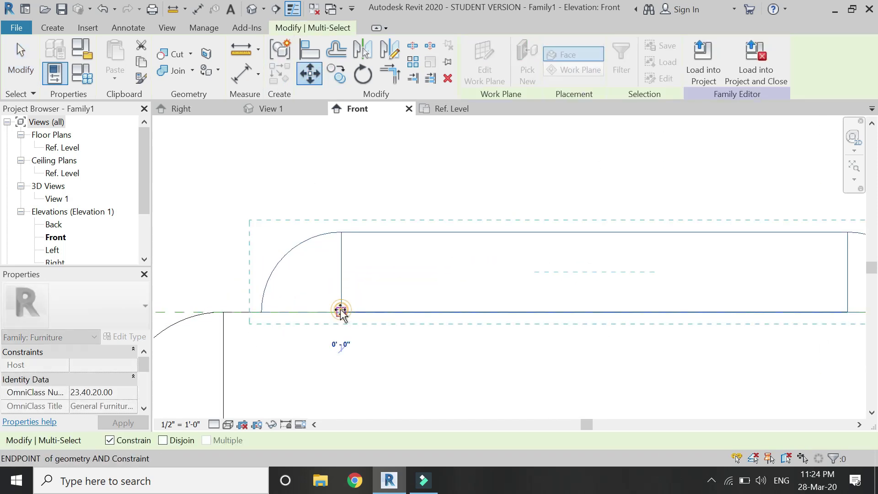
click(321, 312)
scroll(286, 297, down, 2)
key(Escape)
Step: Select the rounded edging and its panel in the Right elevation for mirroring
scroll(303, 278, down, 2)
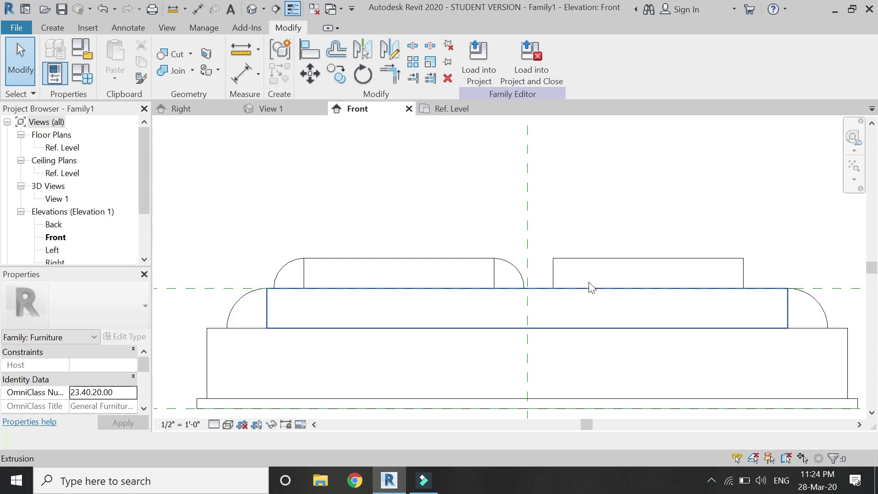
click(597, 263)
key(ctrl+Tab)
scroll(640, 233, up, 4)
drag(639, 229, 434, 288)
scroll(434, 288, down, 2)
click(437, 112)
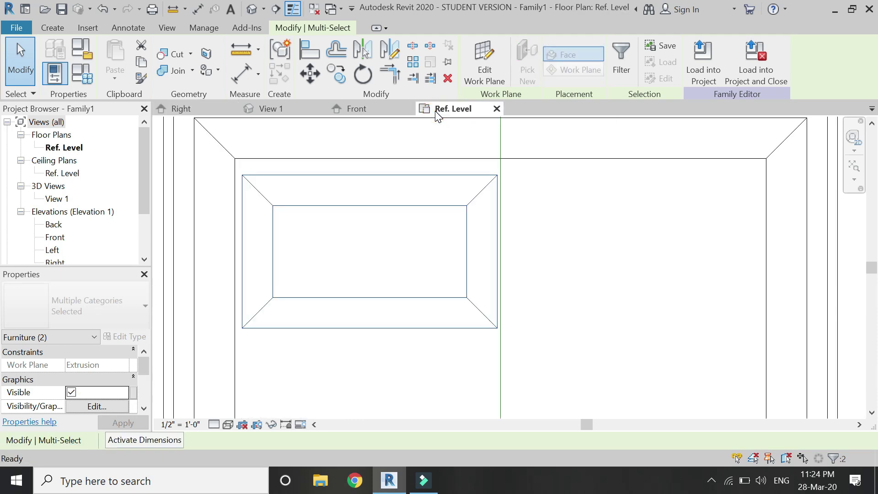
Step: Mirror the edging and panel across the centre line onto the right side
click(394, 51)
scroll(473, 280, down, 3)
click(484, 171)
click(484, 332)
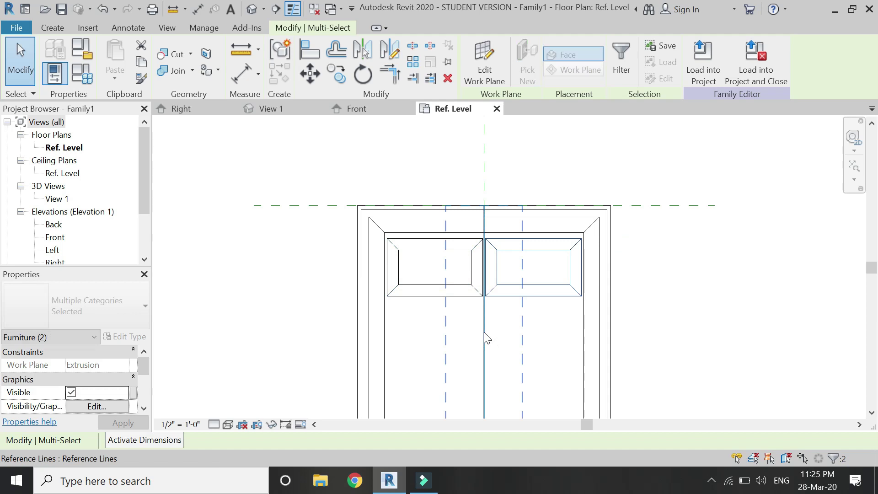
key(Escape)
scroll(345, 184, down, 1)
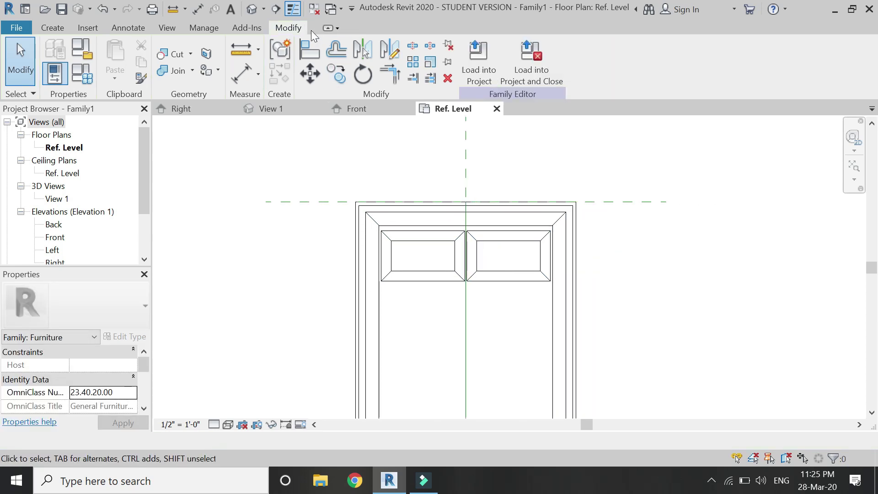
click(252, 10)
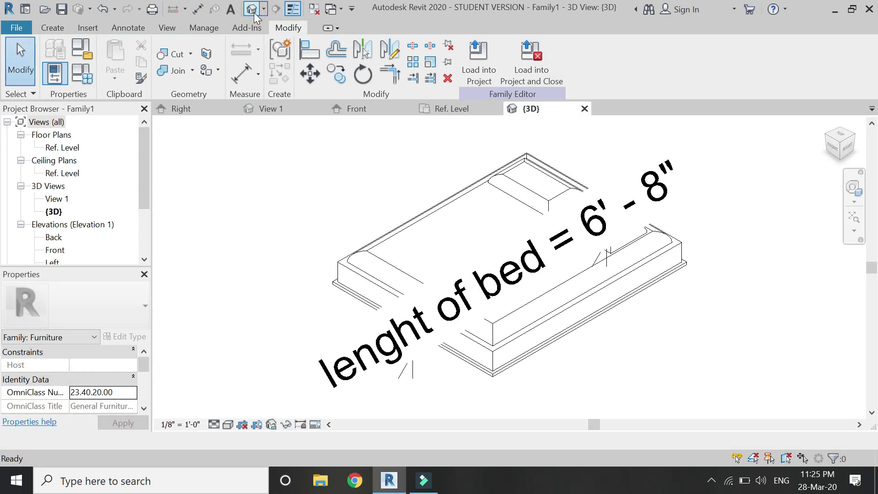
Step: Set the 3D view scale to 6" = 1'-0" and trial a 7' 0" by 6' 0" bed size
click(170, 426)
click(187, 37)
click(83, 73)
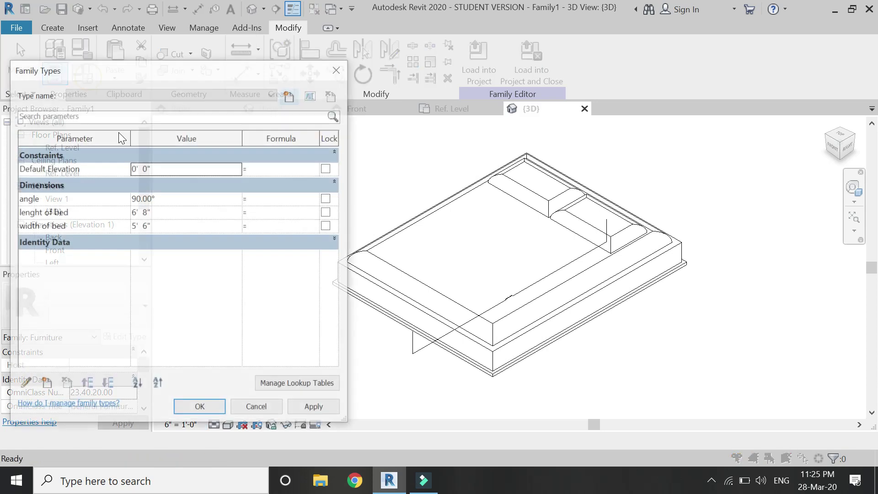
click(185, 209)
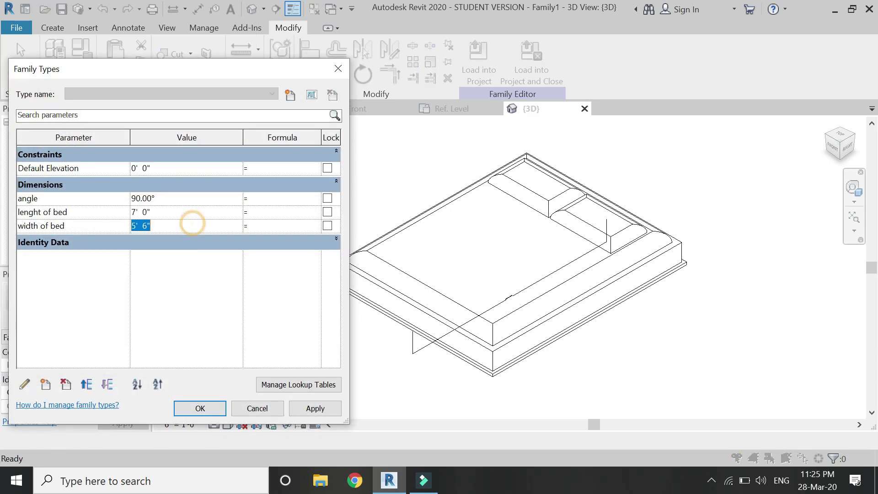
click(299, 405)
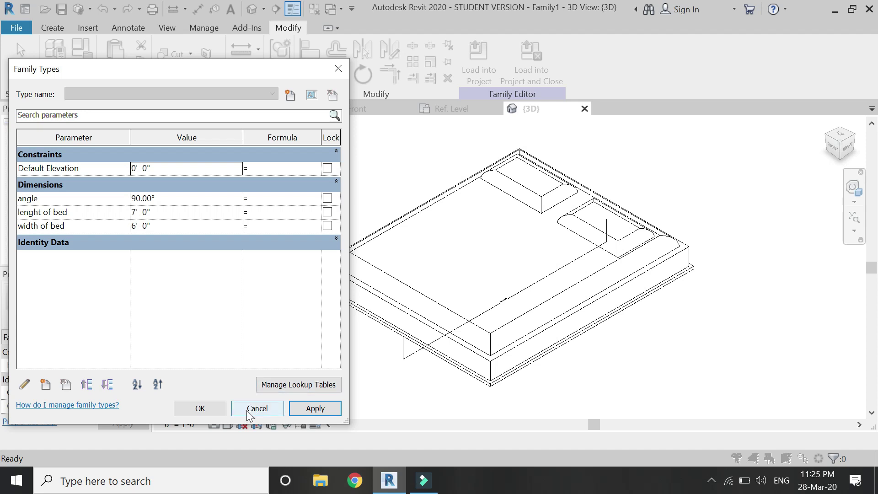
click(200, 408)
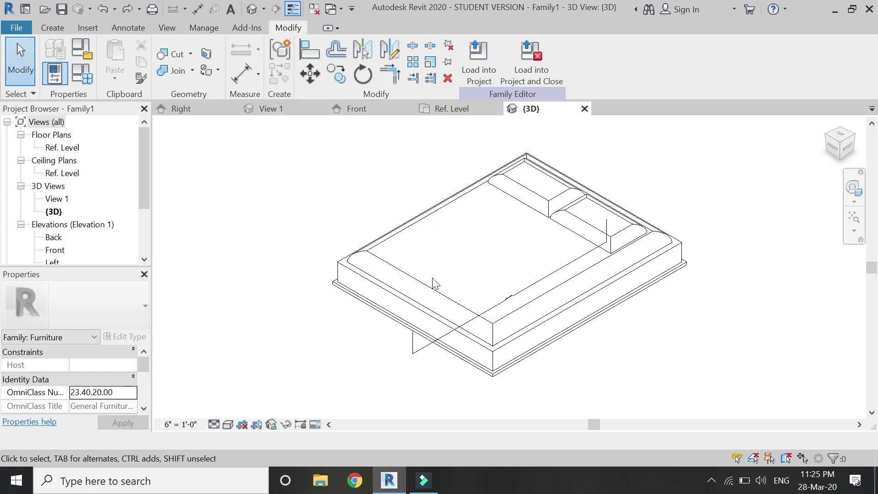
Step: Join both head-end panel boxes with their rounded edging sweeps into single solids
click(178, 72)
scroll(411, 270, up, 3)
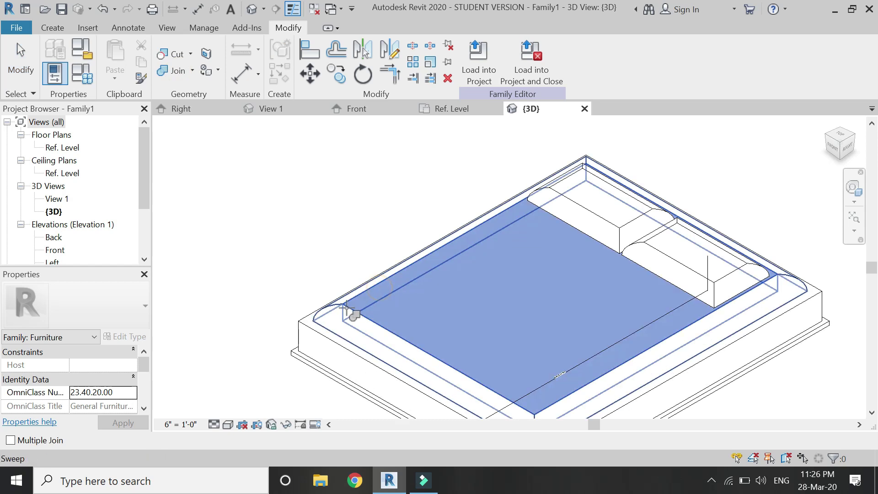
scroll(570, 178, up, 4)
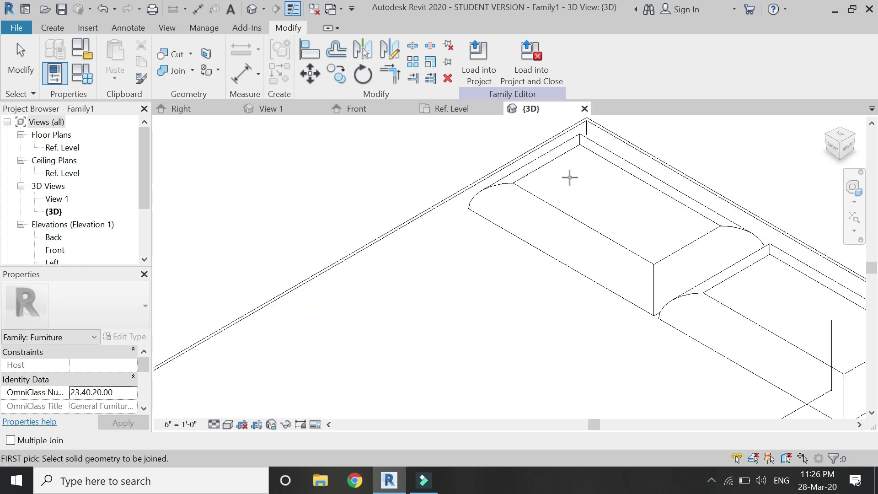
click(557, 158)
click(506, 185)
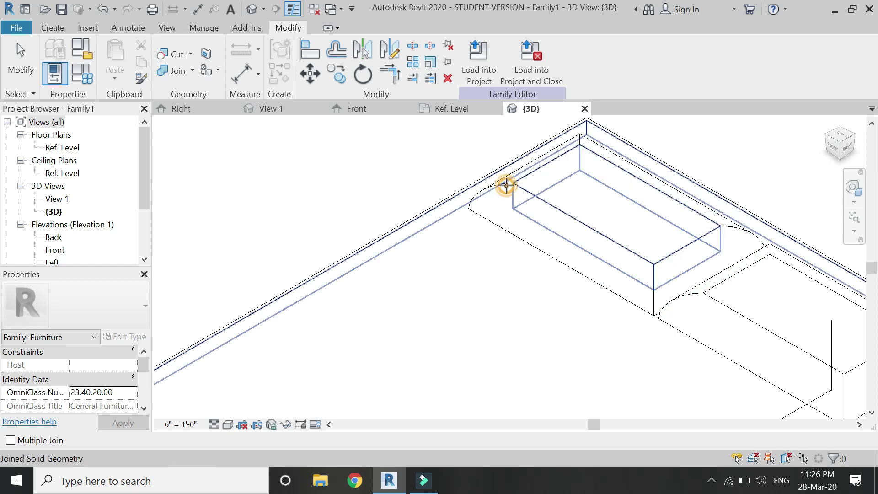
click(544, 206)
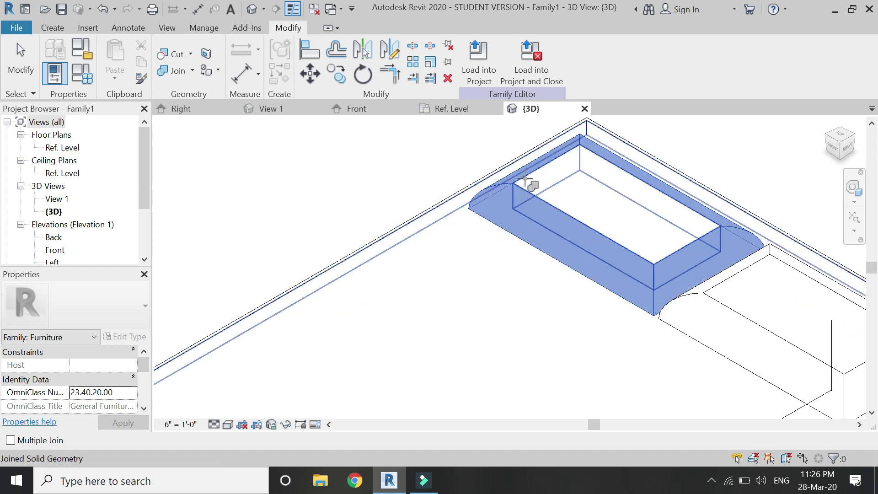
click(540, 191)
scroll(470, 205, down, 3)
scroll(632, 263, up, 3)
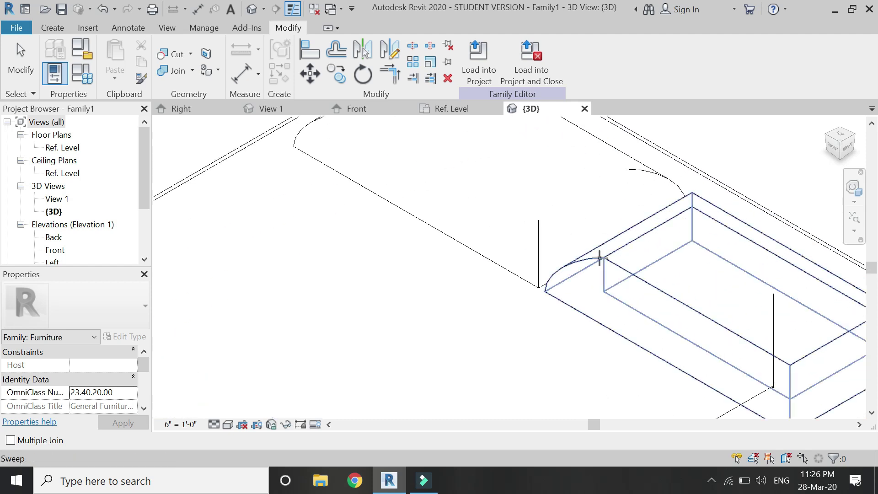
scroll(622, 267, down, 4)
key(Escape)
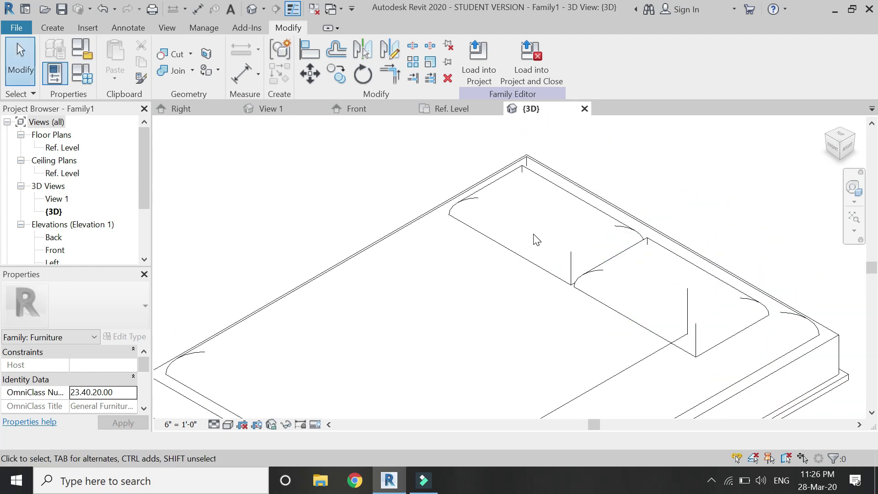
key(ctrl+Tab)
scroll(649, 292, down, 4)
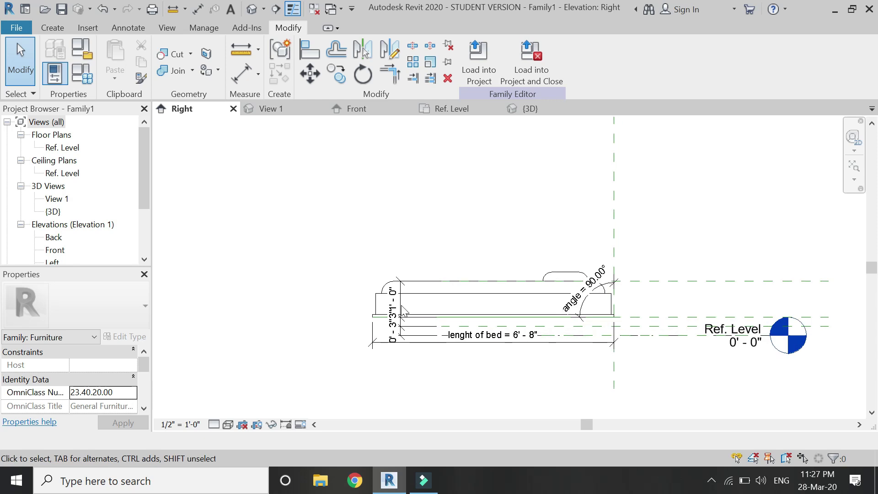
Step: Flex the bed angle through 60°, 45°, 30° and finally 0°, applying each value
click(82, 79)
click(176, 199)
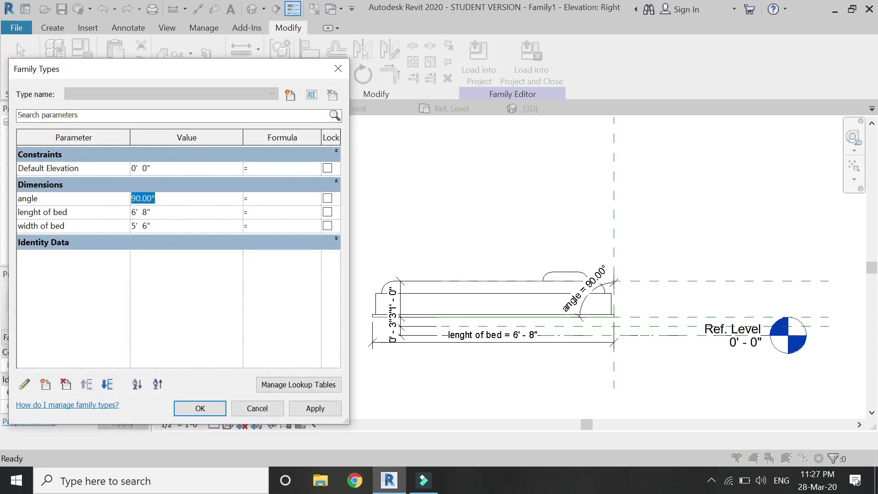
click(311, 413)
click(181, 197)
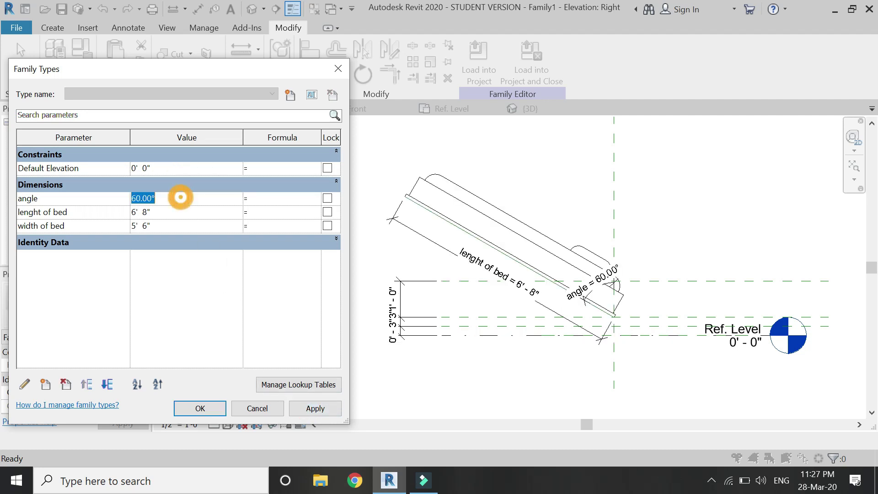
click(326, 412)
click(186, 198)
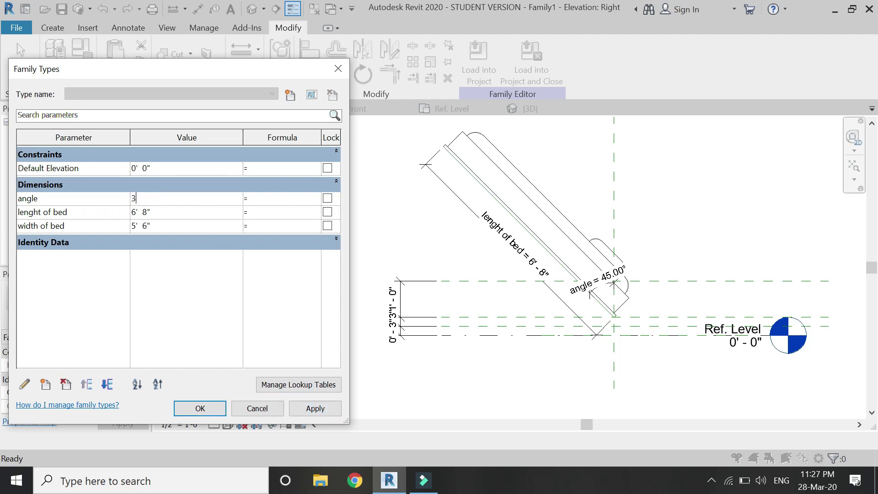
click(310, 408)
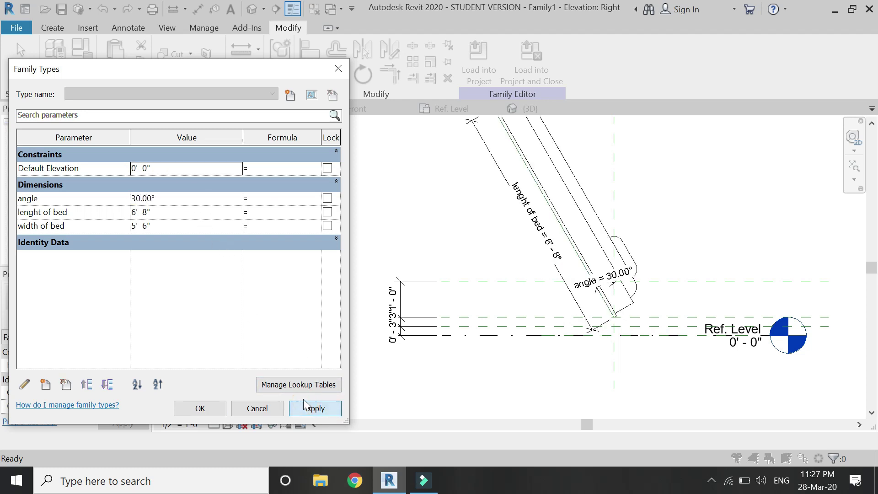
click(167, 201)
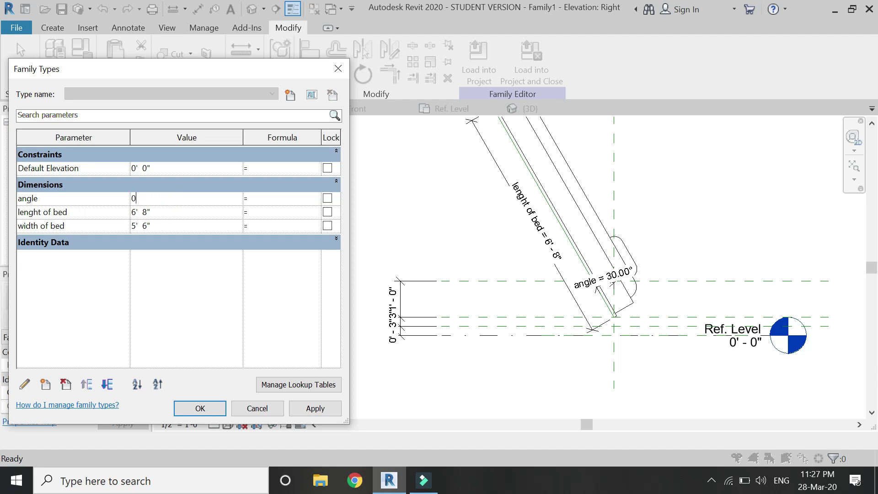
click(310, 408)
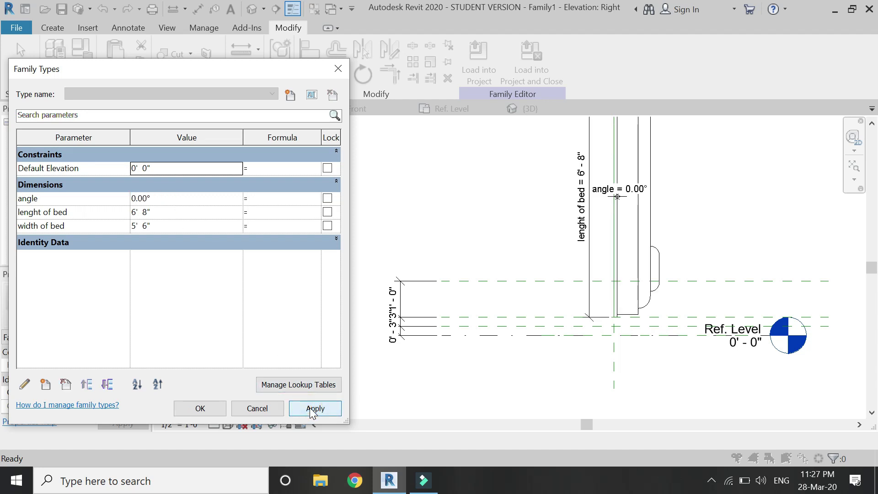
click(200, 408)
Step: Select all of the upright bed's geometry in the Right elevation
scroll(427, 379, down, 2)
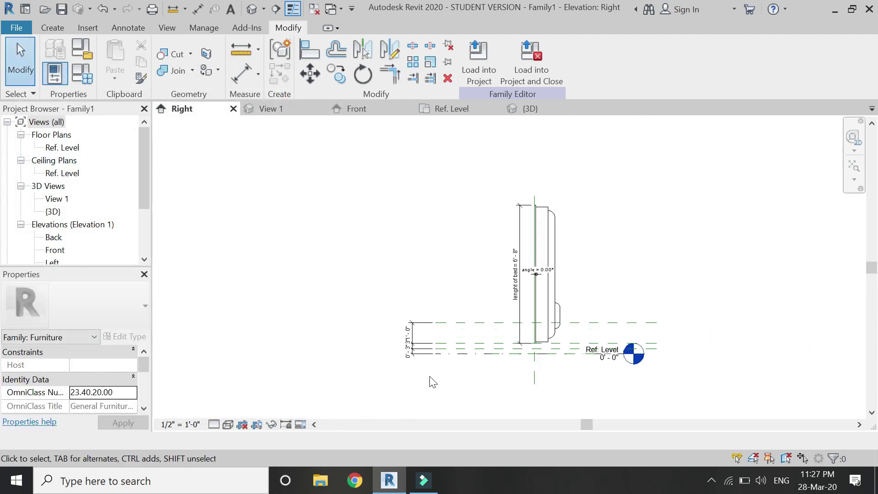
scroll(566, 341, up, 5)
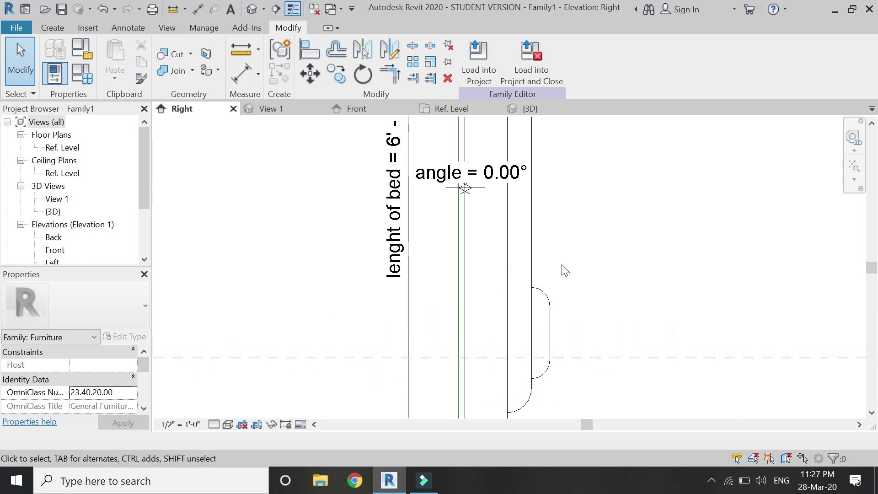
drag(594, 220, 448, 342)
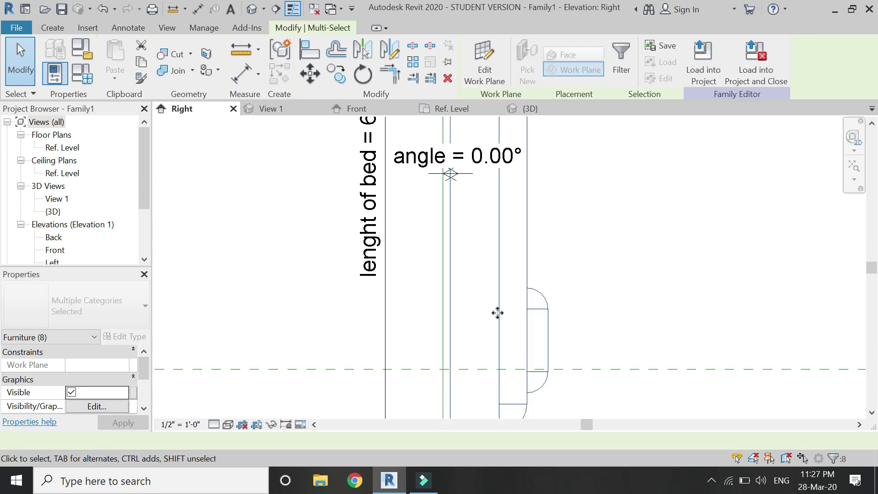
Step: Rotate a copy of the upright bed 90° about its base so it lies horizontal
scroll(533, 333, down, 4)
click(363, 74)
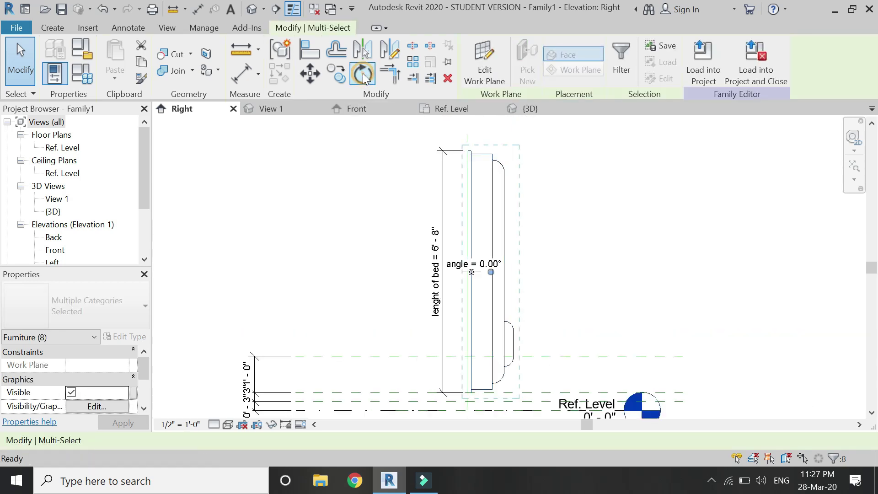
click(153, 440)
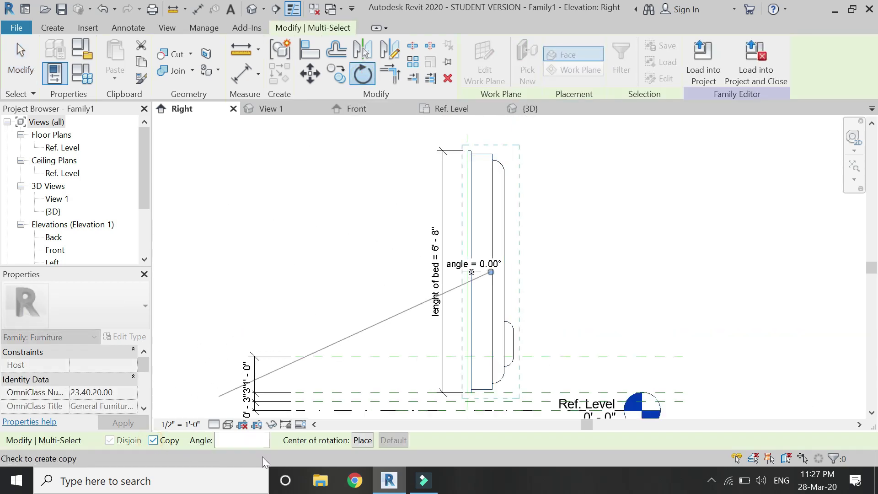
click(364, 441)
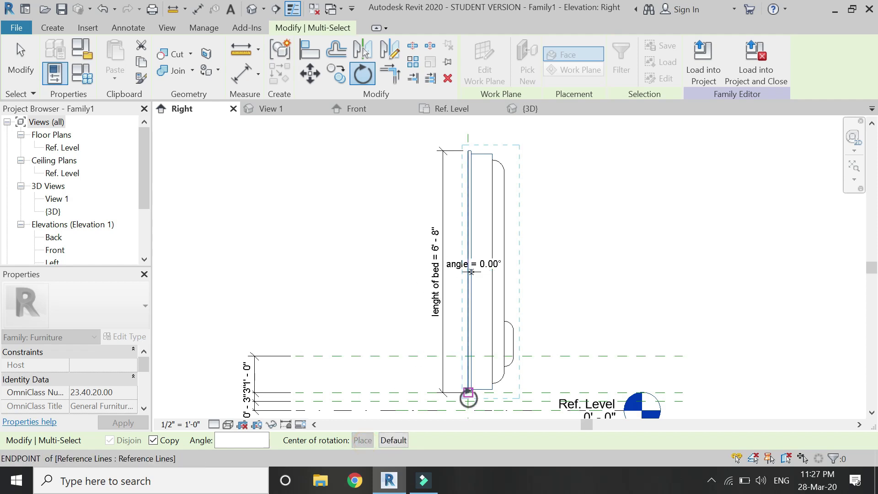
scroll(466, 396, up, 3)
scroll(478, 398, down, 4)
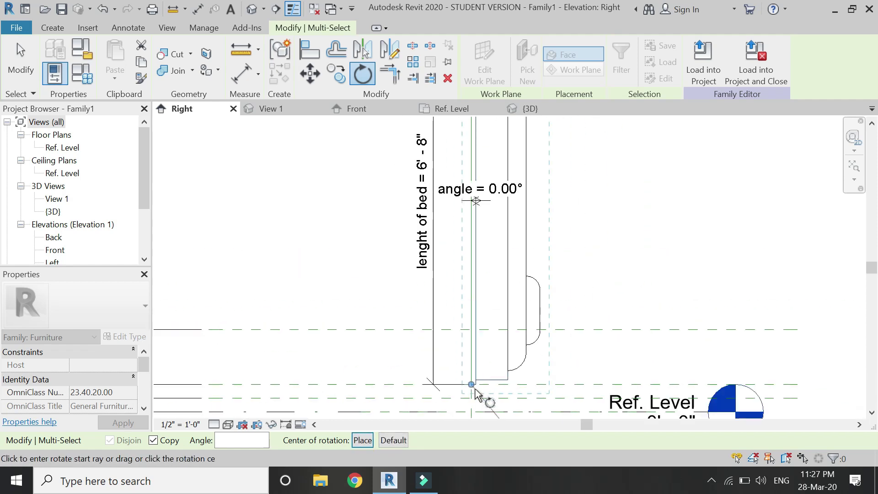
click(473, 387)
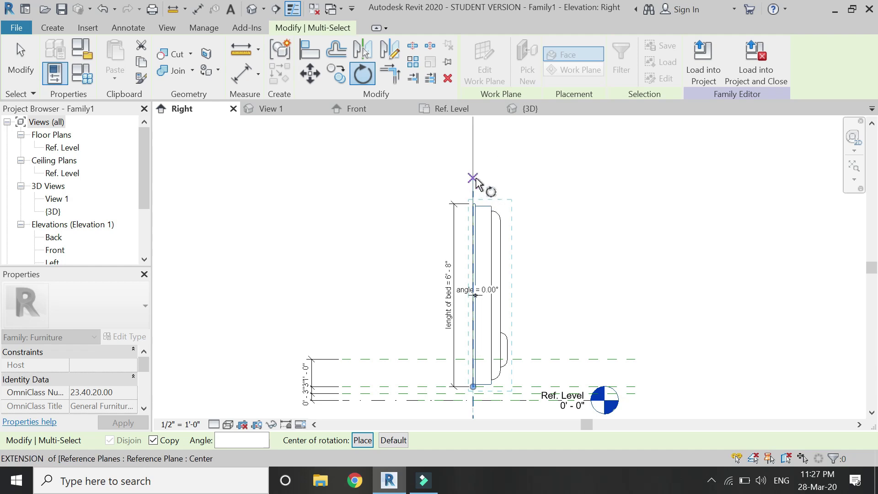
click(473, 176)
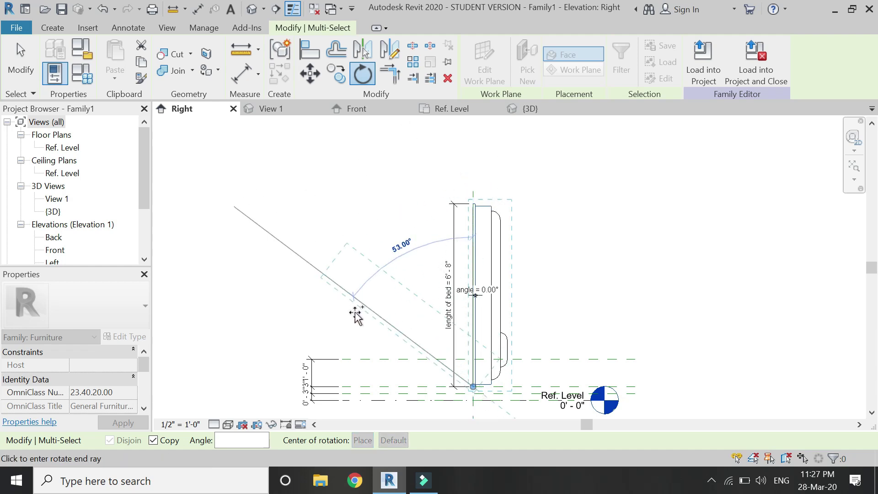
click(355, 383)
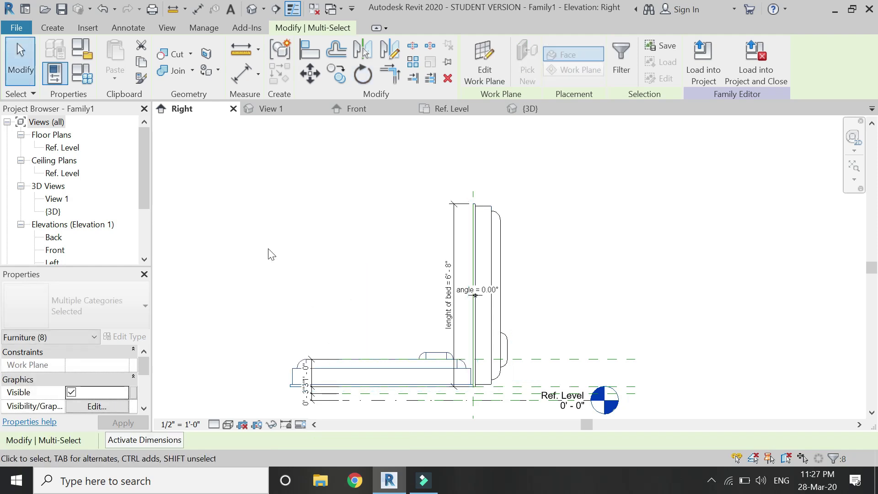
Step: Draw a vertical reference plane to the right of the upright bed using RP
scroll(472, 398, up, 1)
key(r)
key(p)
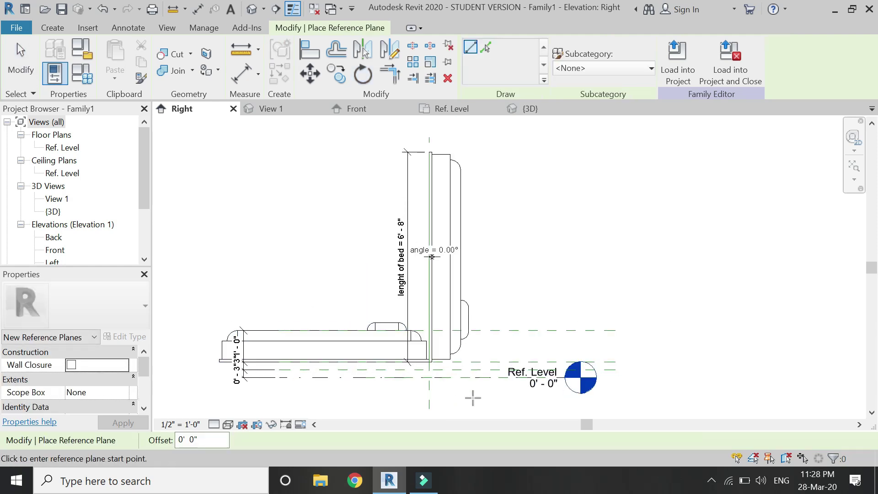
click(476, 410)
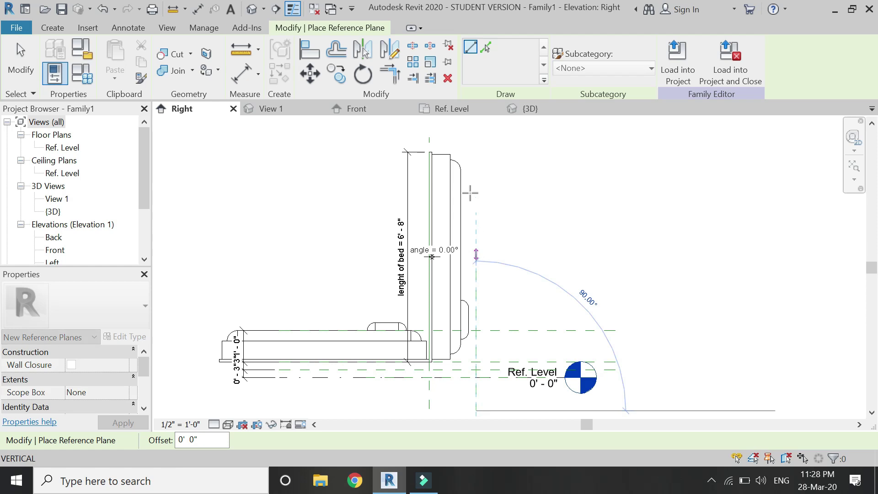
click(475, 137)
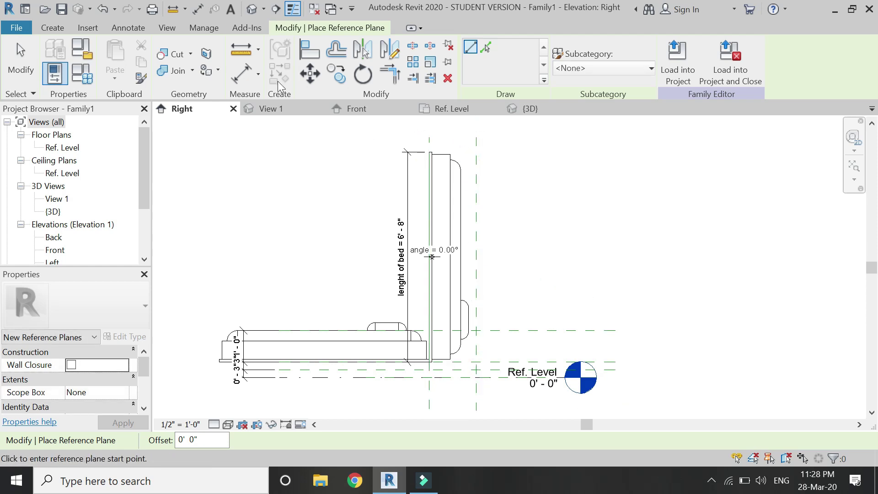
Step: Dimension from the bed's vertical plane to the new reference plane
key(d)
key(i)
click(429, 400)
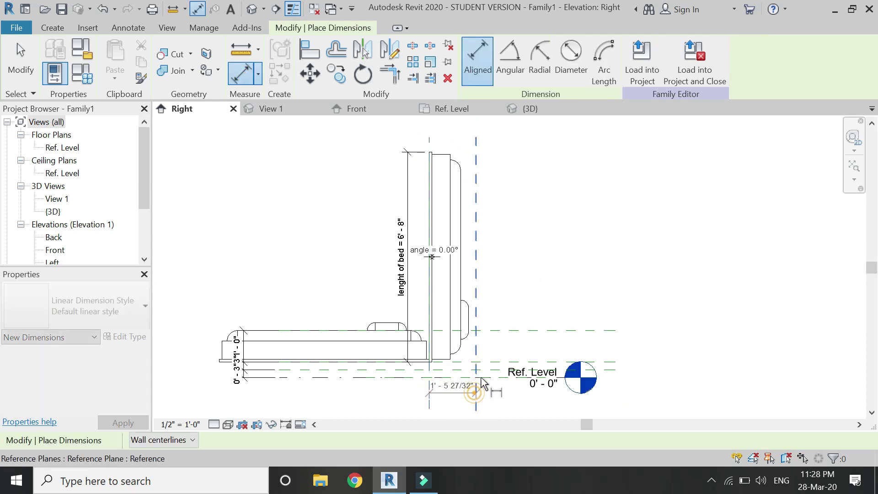
scroll(496, 384, down, 1)
scroll(496, 386, up, 2)
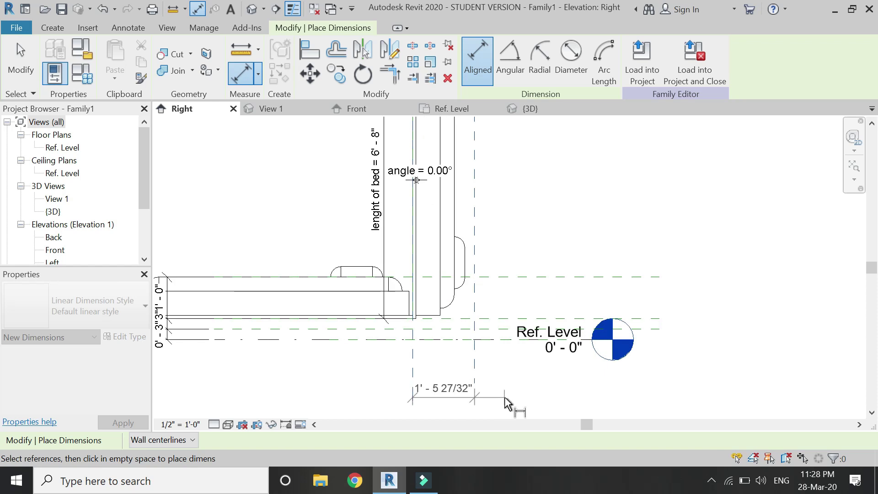
click(505, 402)
key(Escape)
key(Escape)
Step: Set the dimension to 1'-6" so the new plane sits 1'-6" from the bed plane
click(473, 357)
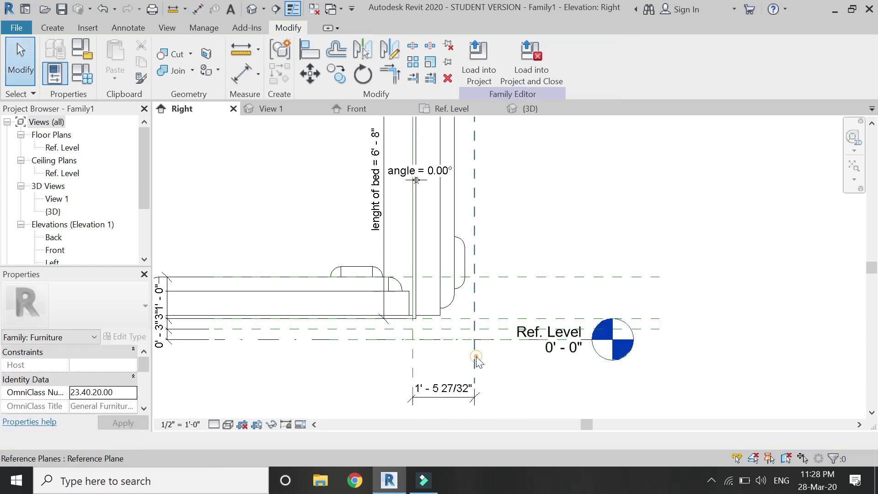
click(442, 390)
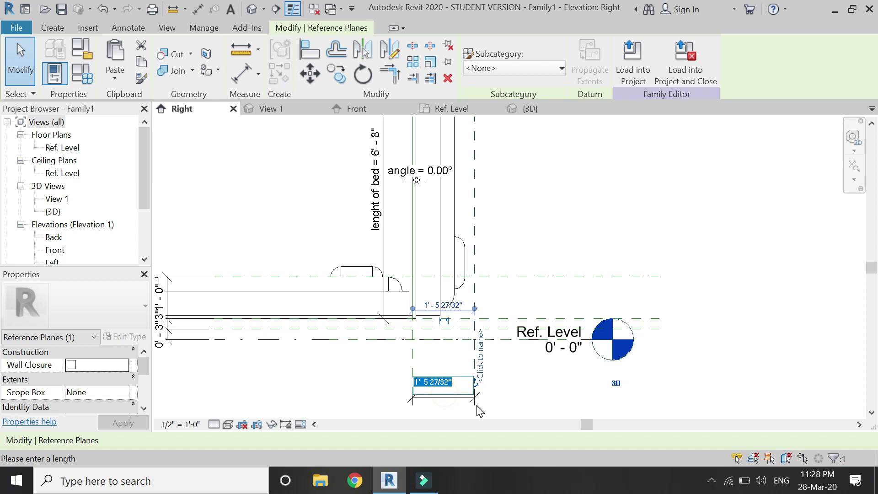
key(Return)
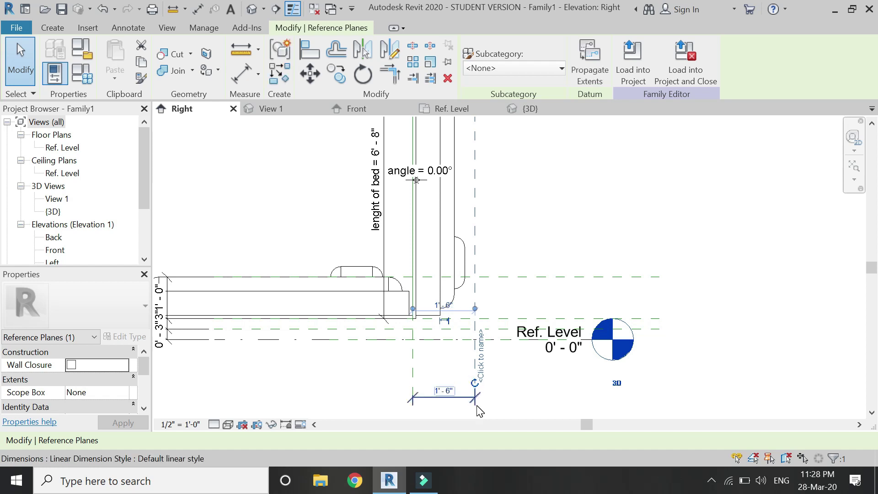
scroll(471, 398, down, 1)
click(459, 408)
scroll(459, 408, up, 2)
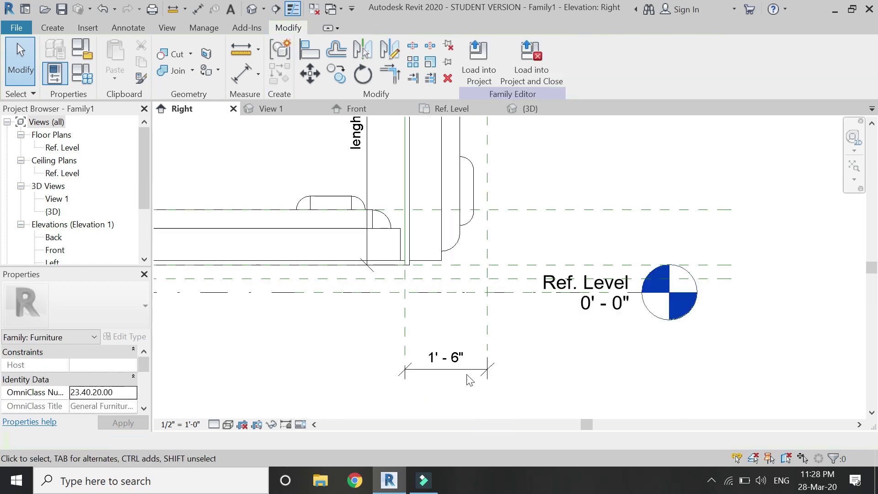
click(464, 371)
Step: Move the horizontal bed copy right so its end meets the new 1'-6" reference plane
scroll(421, 366, down, 3)
key(Escape)
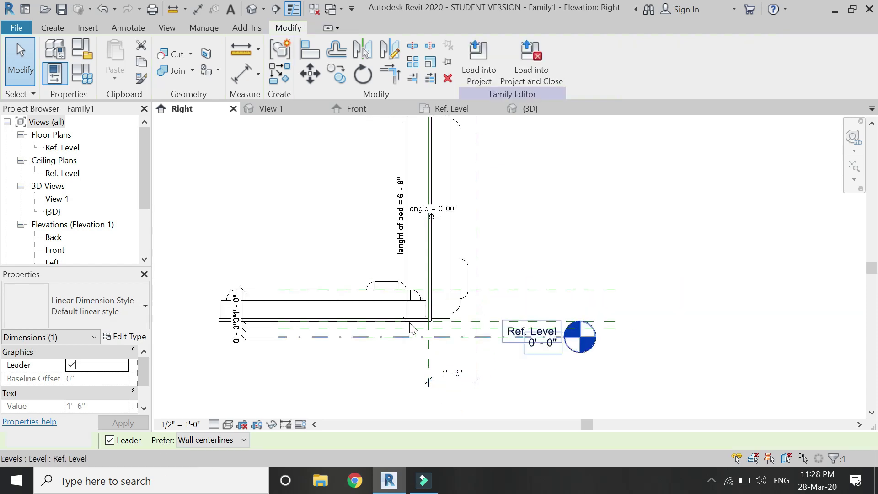
scroll(367, 316, up, 3)
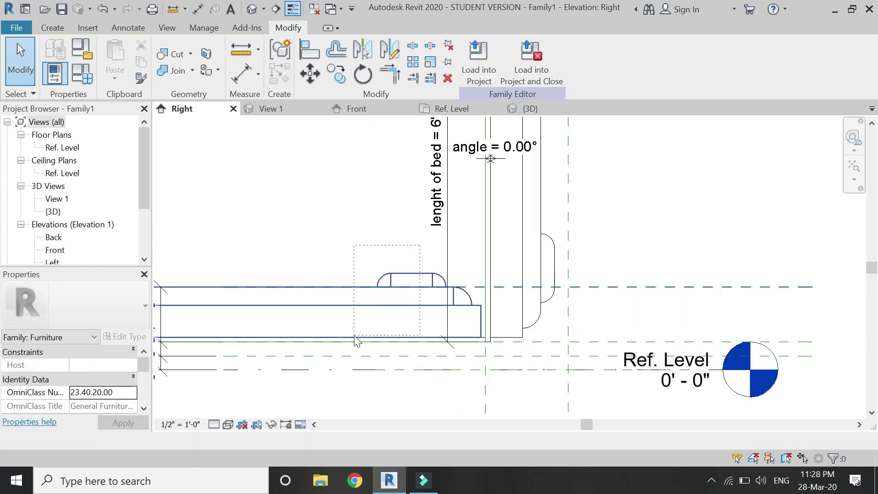
drag(354, 345, 423, 317)
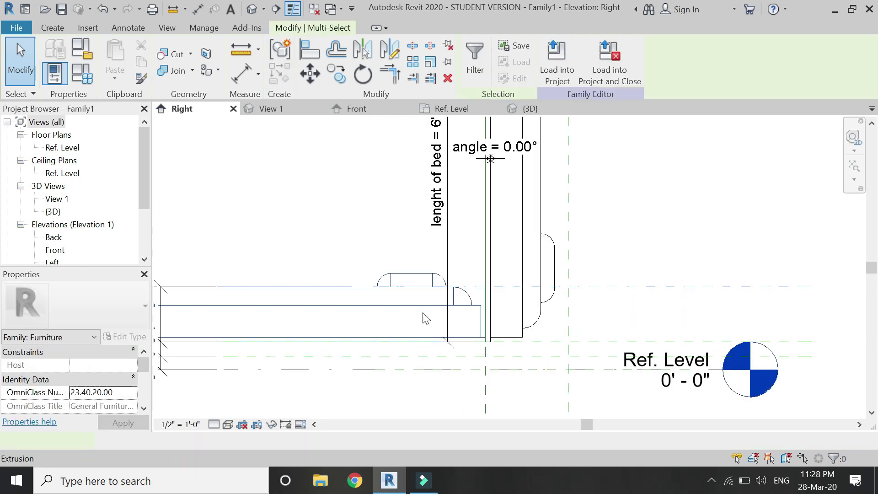
shift+click(645, 277)
click(309, 73)
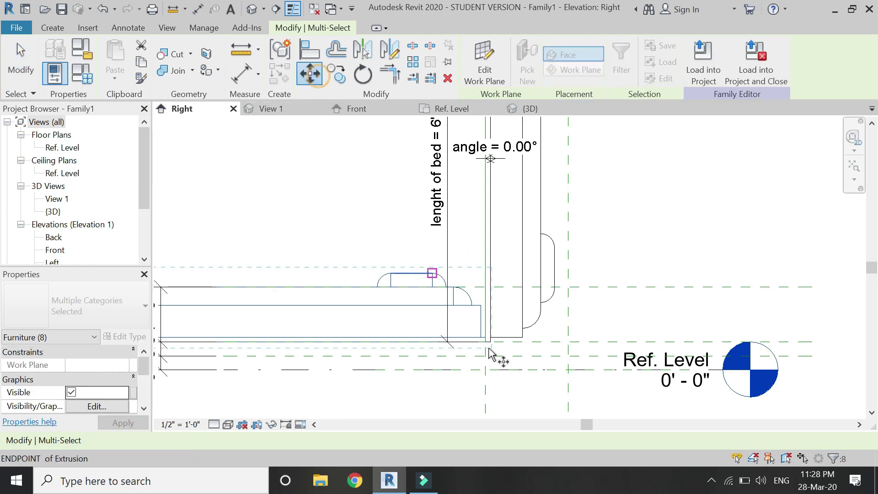
scroll(491, 352, up, 4)
click(483, 340)
click(701, 339)
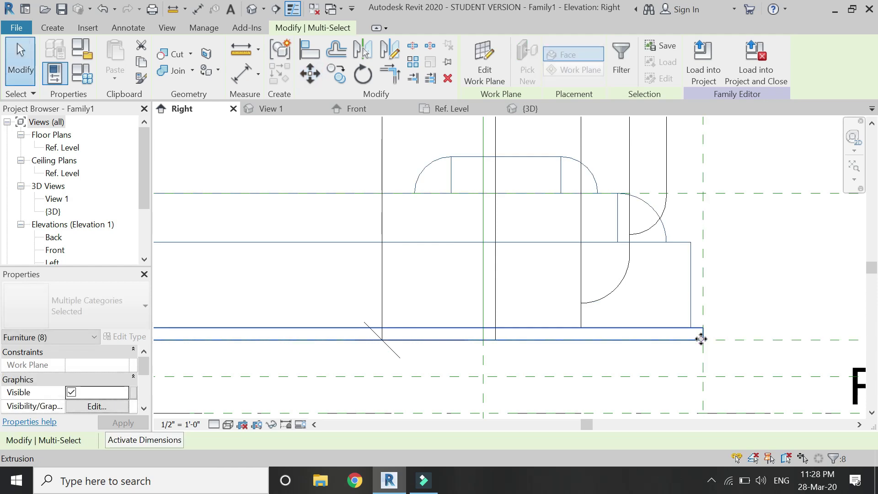
key(Escape)
scroll(681, 360, down, 2)
scroll(602, 335, down, 2)
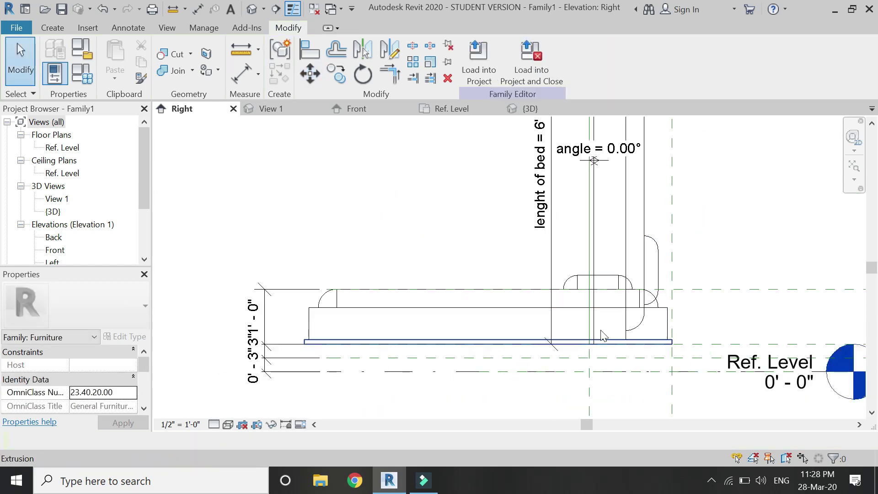
Step: In the 3D view, join the horizontal bed's box extrusion with its rounded sweep
click(528, 109)
scroll(423, 246, down, 3)
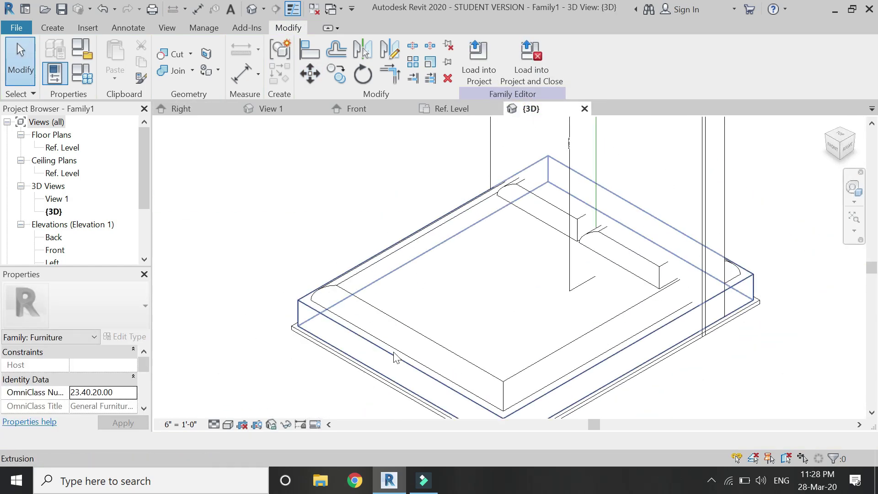
click(170, 72)
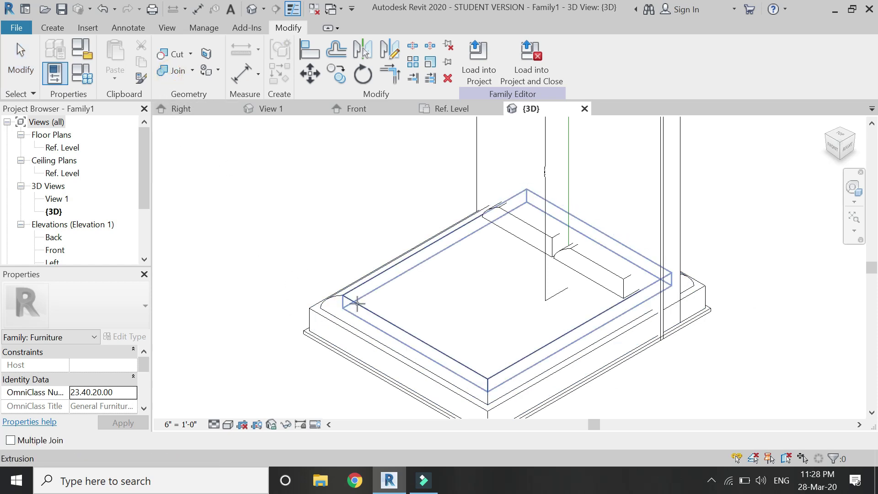
click(357, 304)
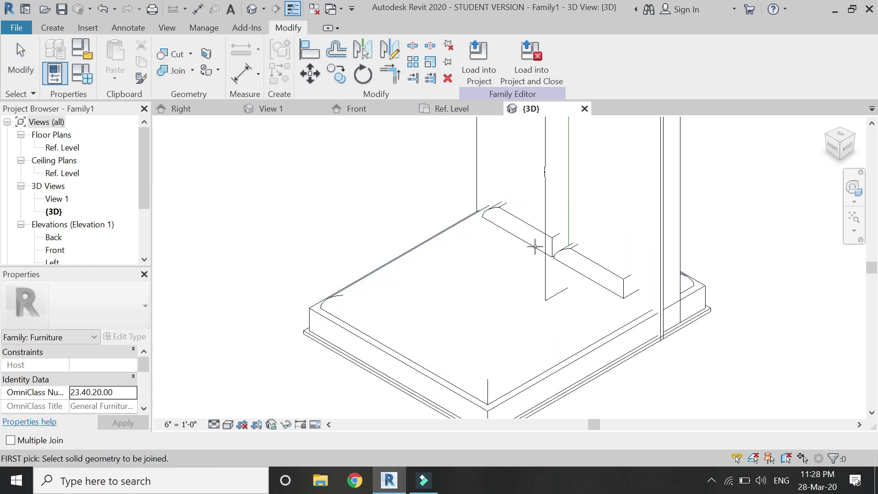
scroll(526, 237, up, 5)
click(527, 209)
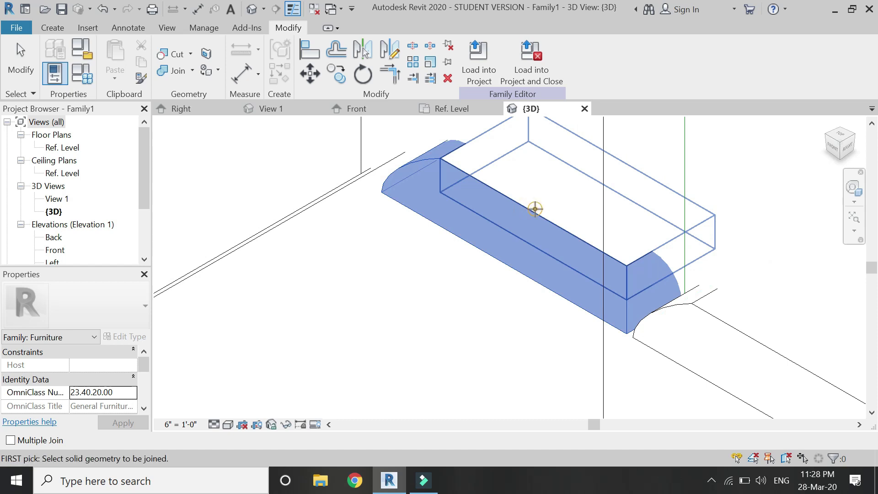
scroll(582, 286, up, 5)
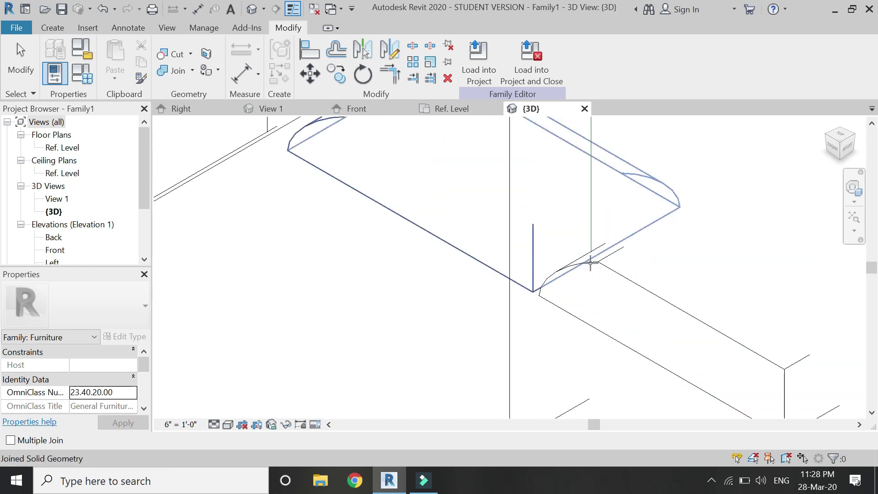
scroll(592, 264, down, 3)
scroll(633, 276, down, 3)
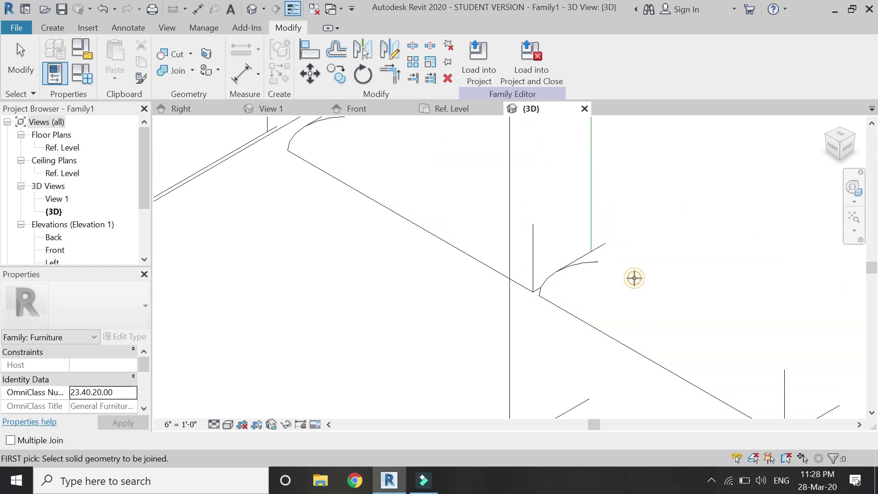
scroll(542, 285, down, 3)
key(Escape)
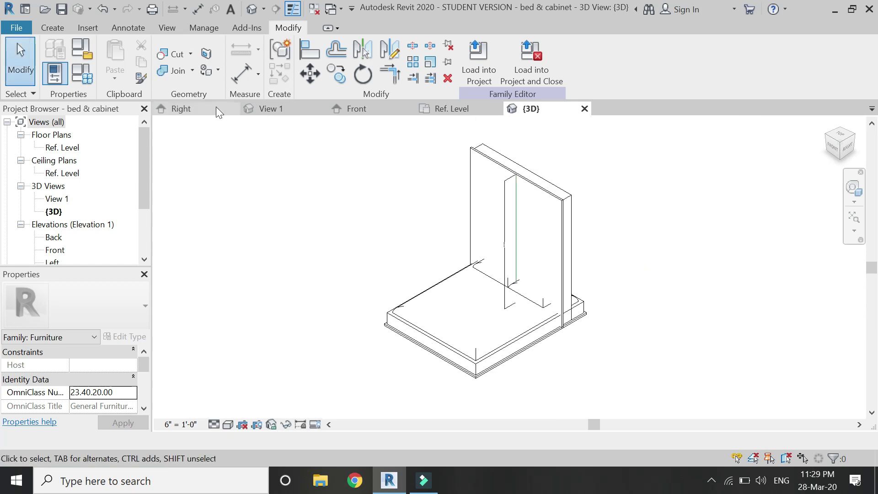
click(208, 107)
scroll(594, 339, up, 5)
Step: Tie the lying-flat bed parts' visibility to a new Yes/No parameter 'horizontal bed'
drag(587, 218, 543, 378)
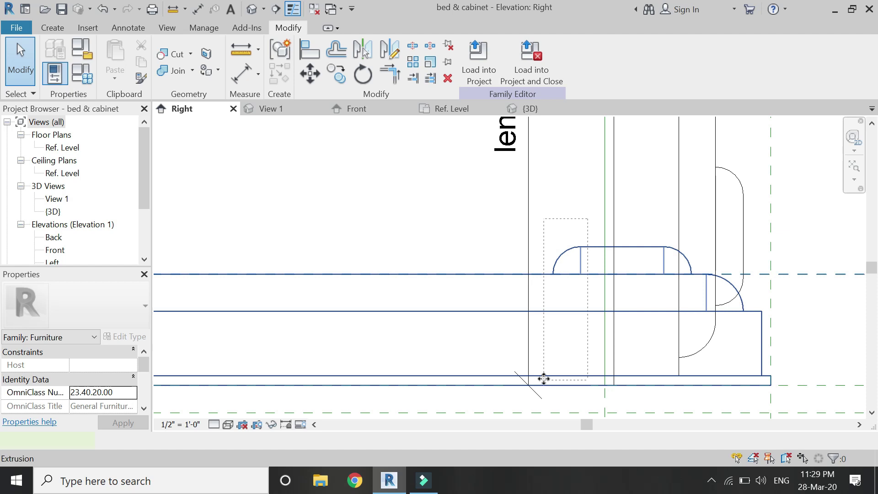
scroll(504, 292, down, 2)
click(754, 250)
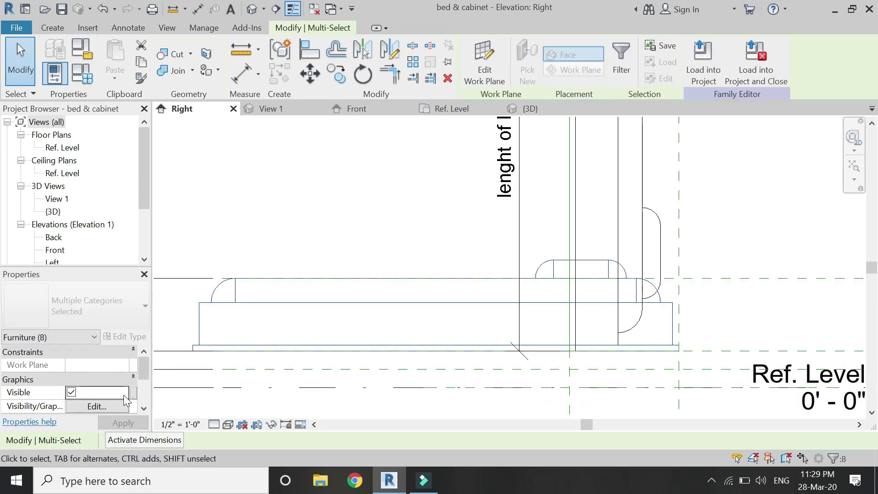
click(134, 394)
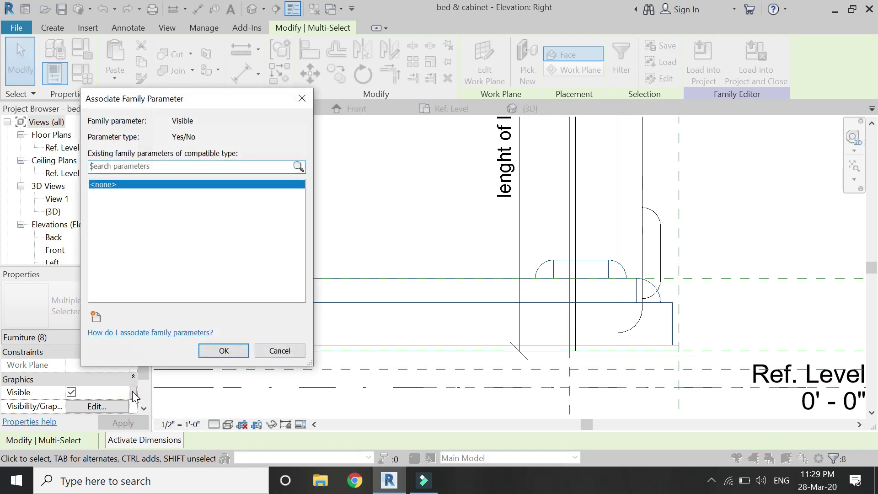
click(96, 316)
text(horizontal bed)
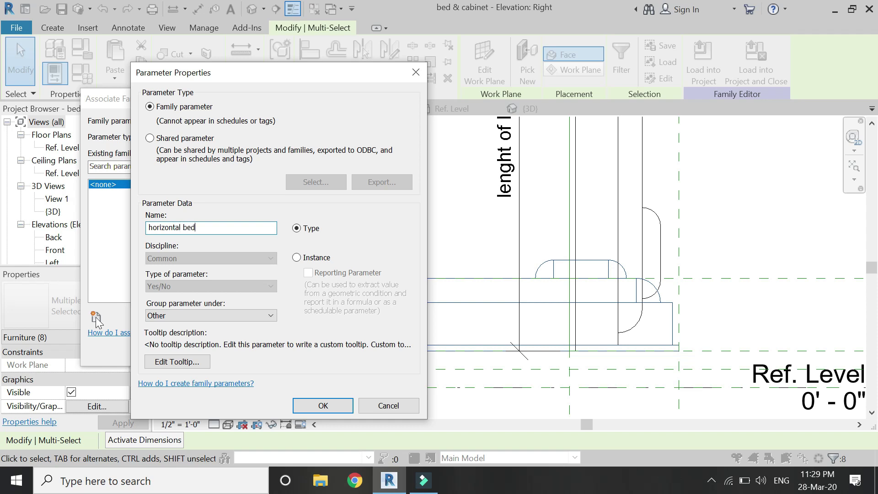
key(Return)
key(Return)
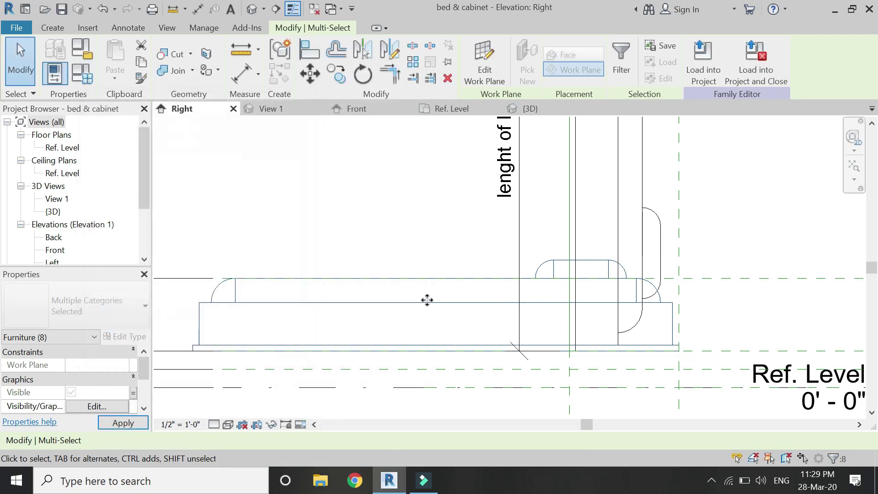
scroll(427, 300, down, 2)
key(Escape)
Step: Tie the eight upright bed elements' visibility to a new parameter 'vertical bed'
scroll(560, 254, up, 4)
drag(557, 243, 489, 320)
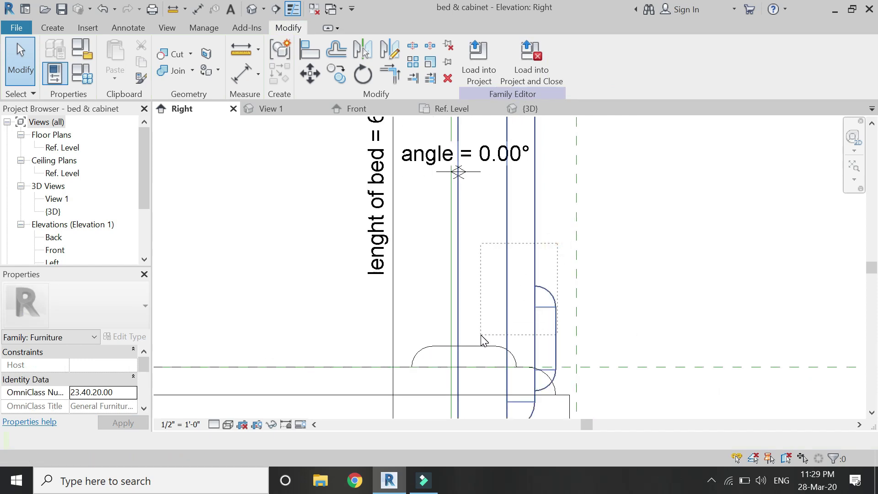
drag(455, 327, 447, 329)
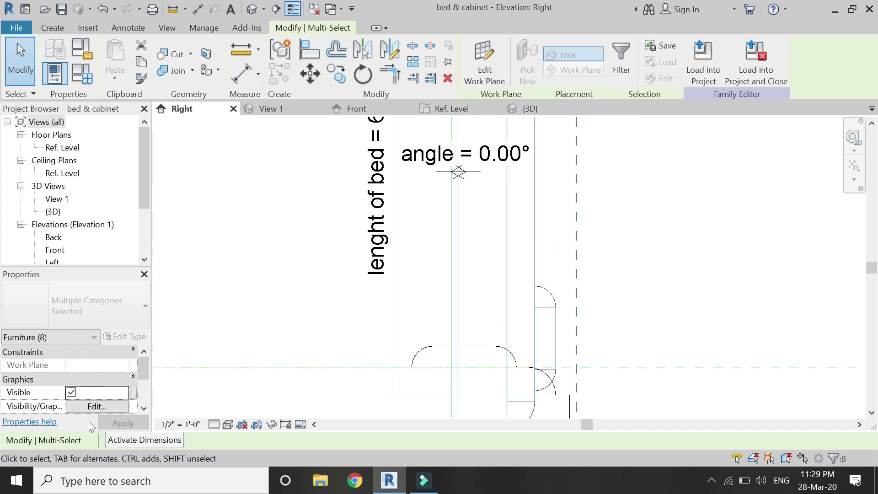
click(132, 393)
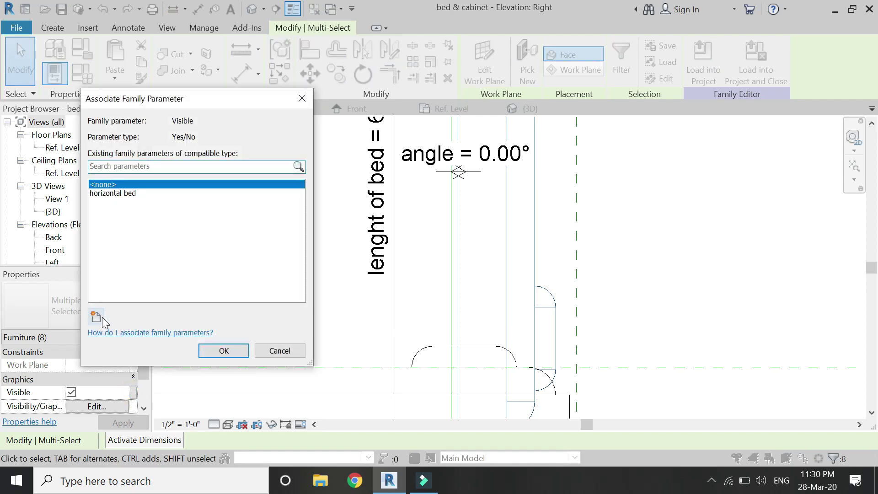
click(101, 317)
text(vert)
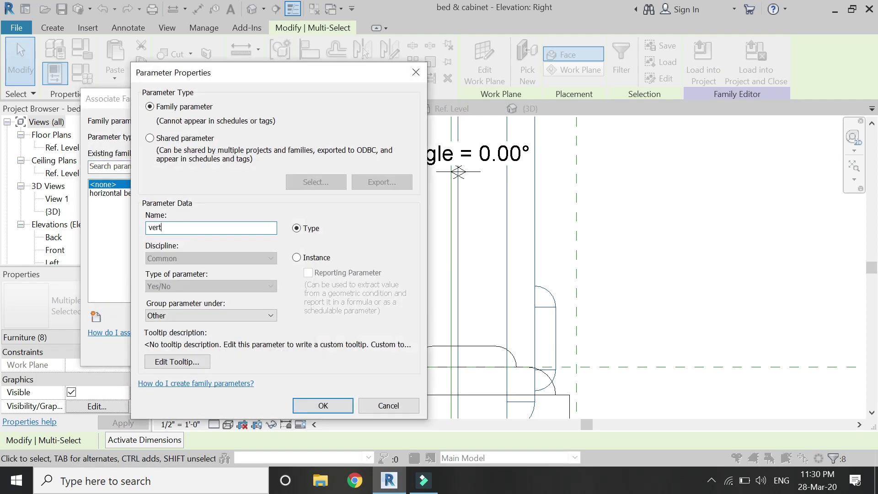
text(ical bed)
key(Return)
key(Return)
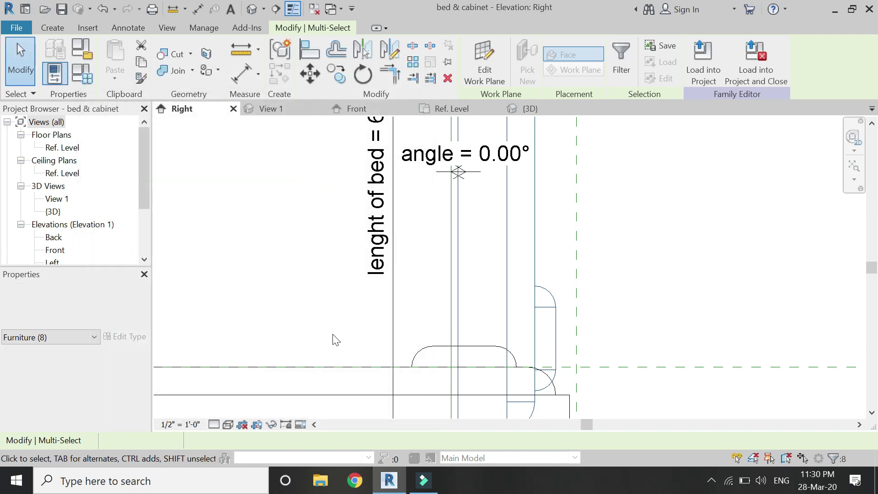
scroll(336, 339, down, 4)
click(284, 328)
scroll(620, 325, down, 2)
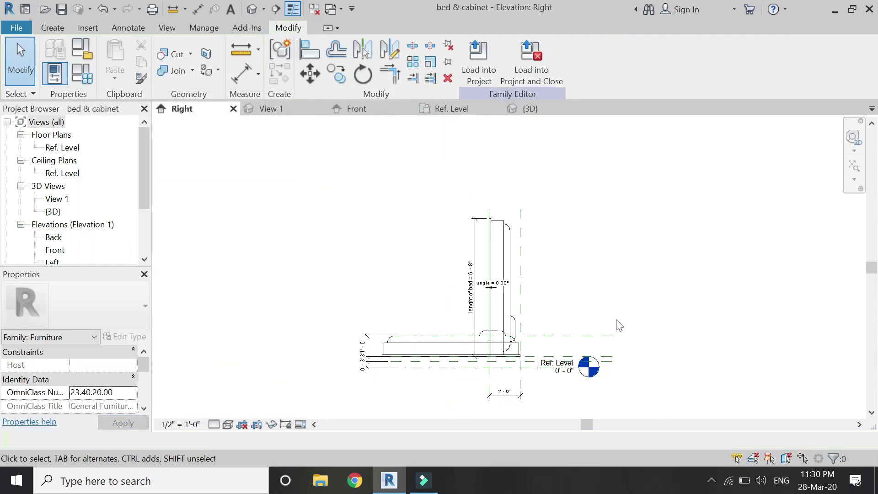
Step: In Family Types, give horizontal bed the formula if(angle > 89°, 2 > 1, 1 > 2)
click(86, 81)
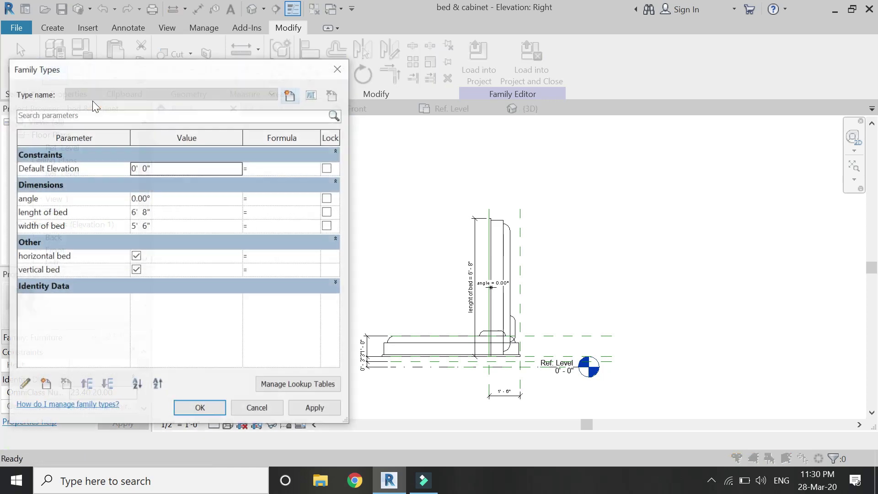
drag(245, 138, 159, 144)
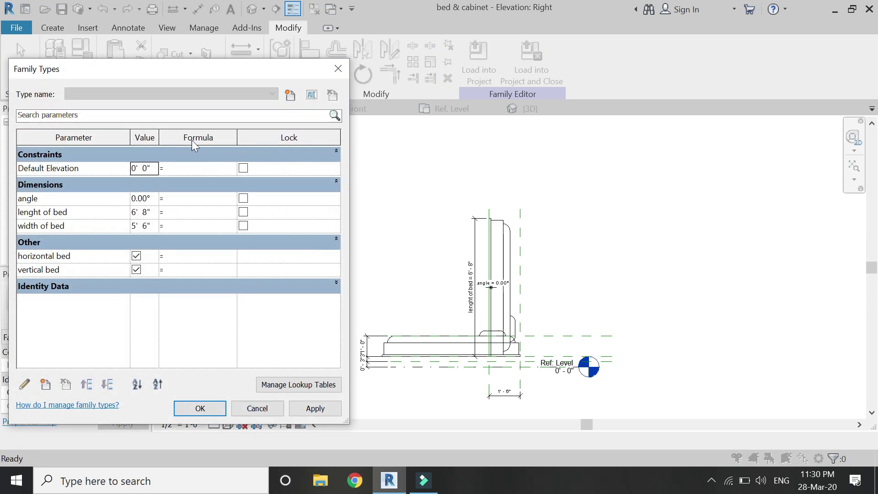
drag(236, 138, 309, 137)
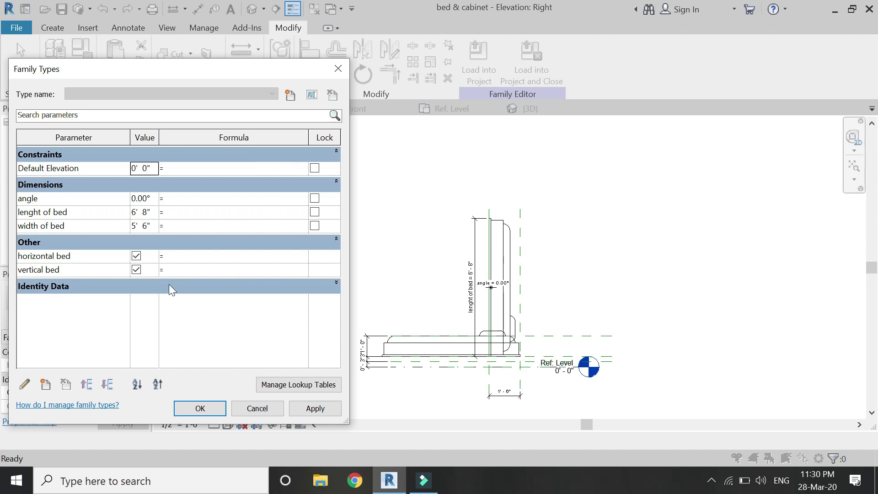
click(178, 256)
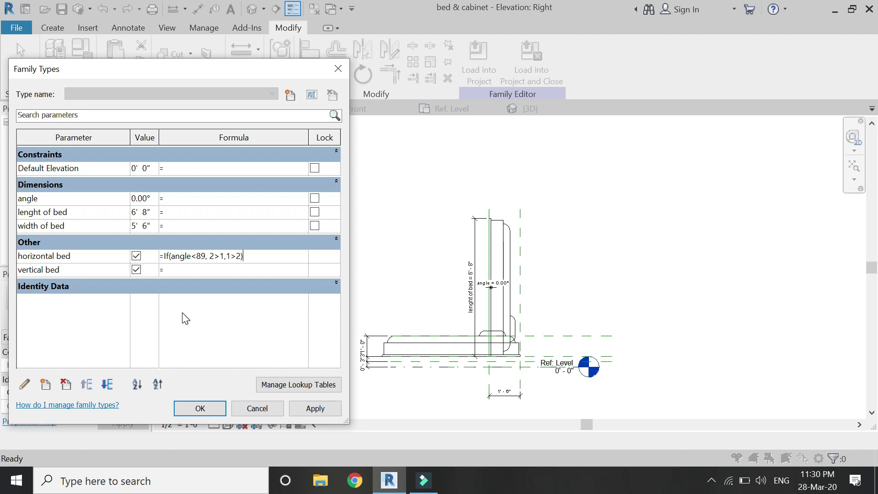
key(Return)
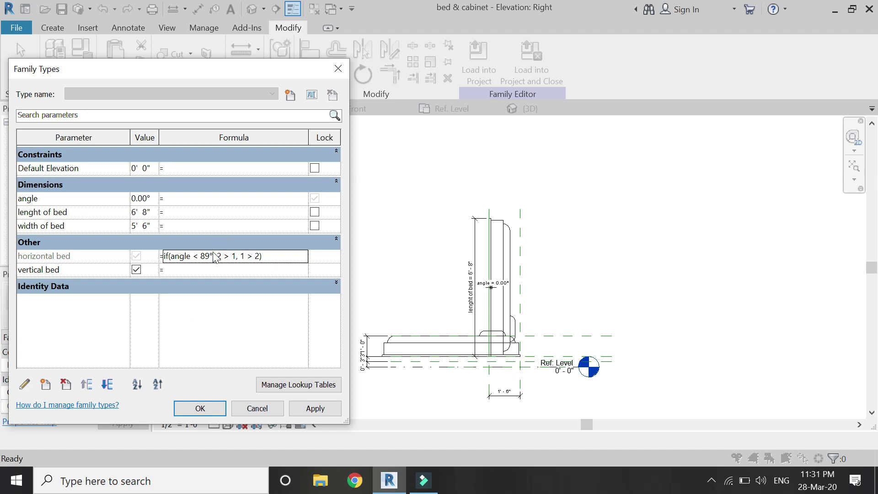
click(198, 258)
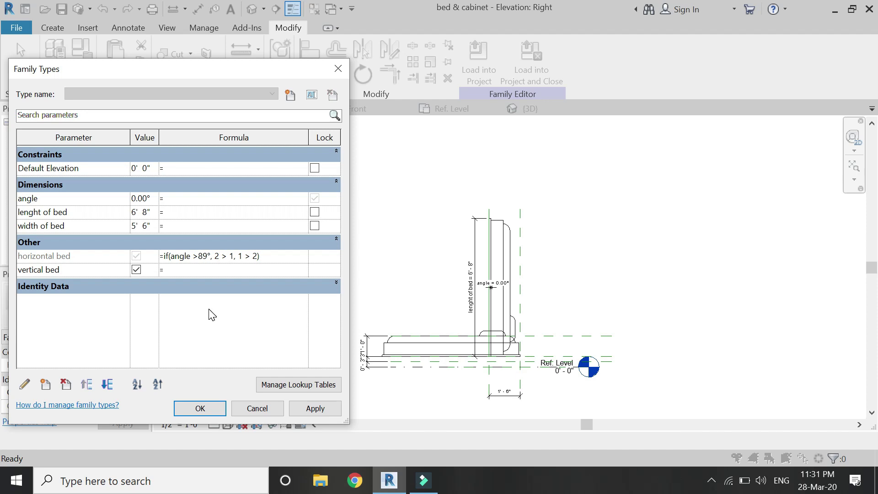
key(Return)
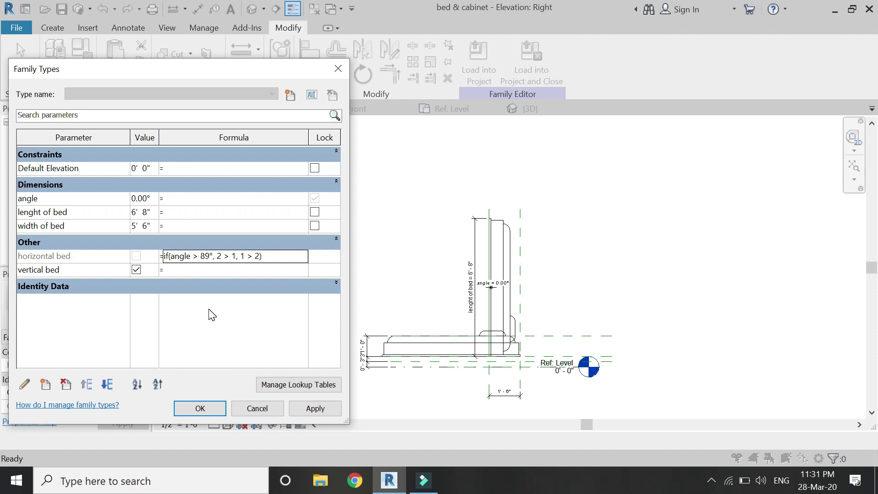
Step: Give vertical bed the formula if(angle < 89°, 2 > 1, 1 > 2) and apply the changes
click(179, 271)
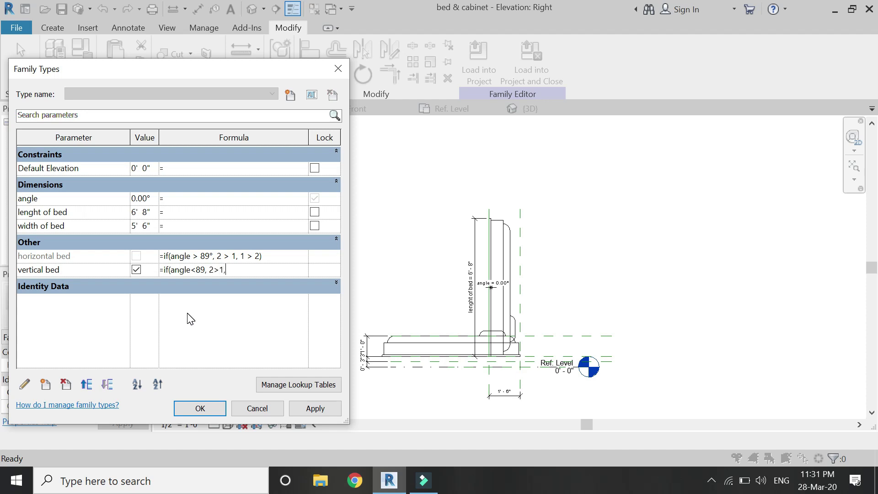
key(Return)
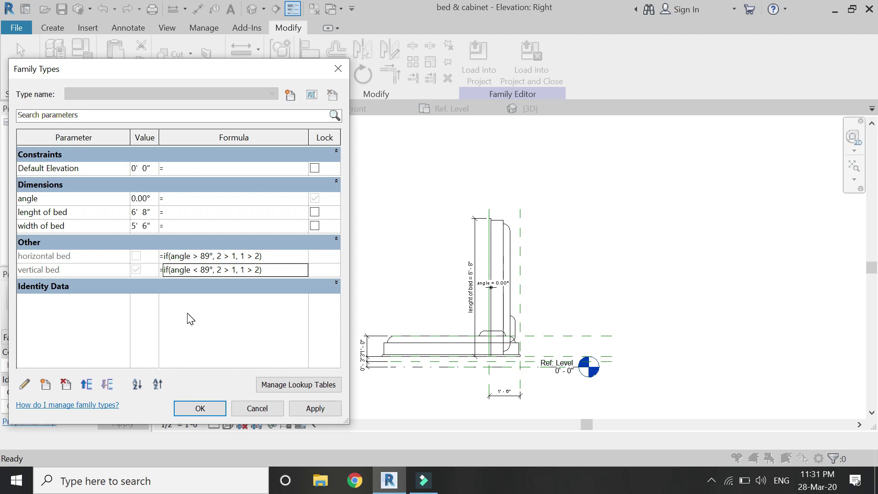
click(200, 409)
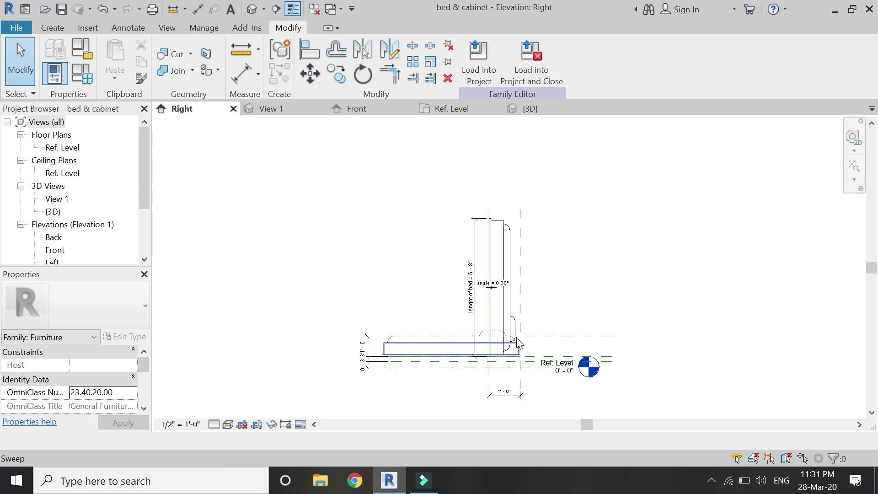
Step: Switch to the bed family's Front elevation view
scroll(445, 341, up, 6)
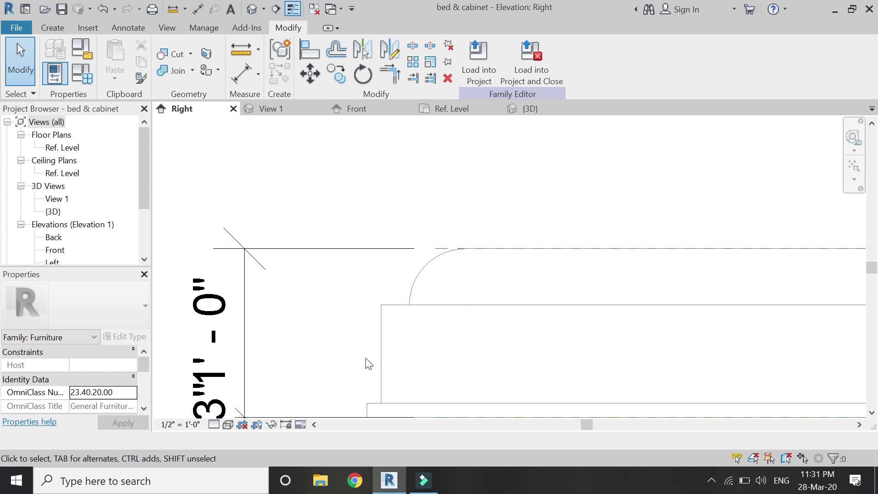
scroll(252, 309, down, 4)
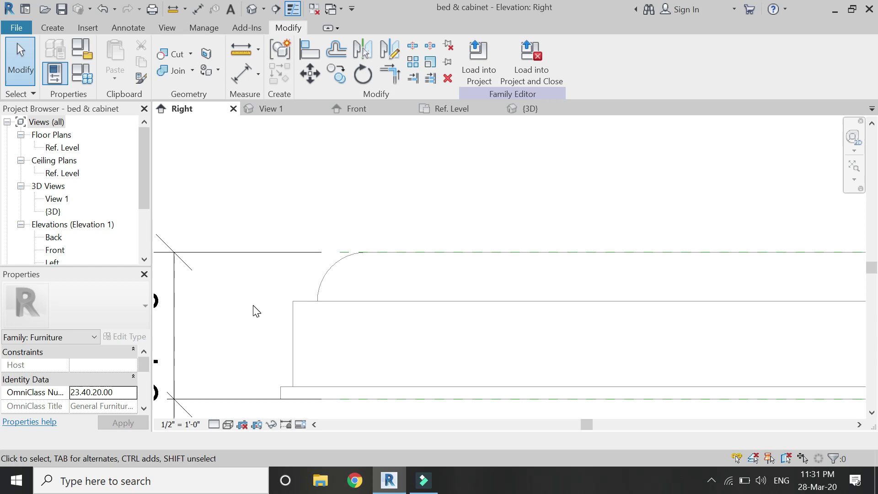
scroll(274, 342, down, 3)
scroll(445, 388, down, 1)
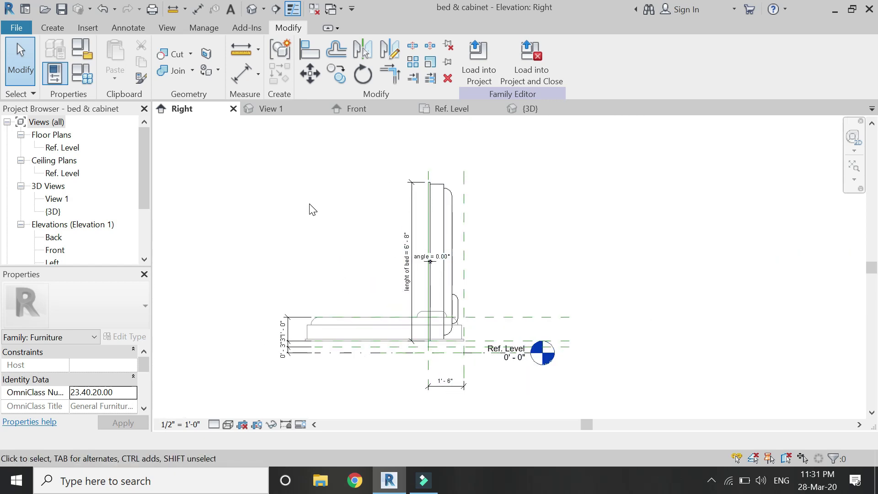
click(359, 110)
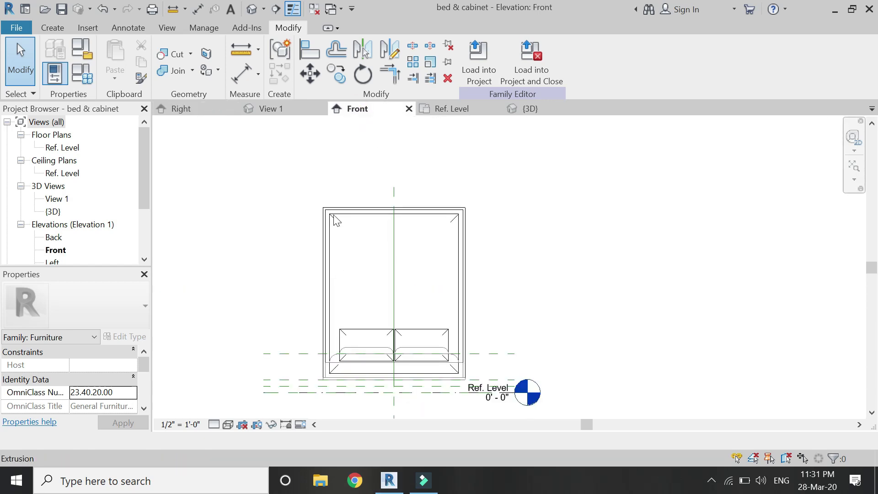
scroll(339, 310, up, 1)
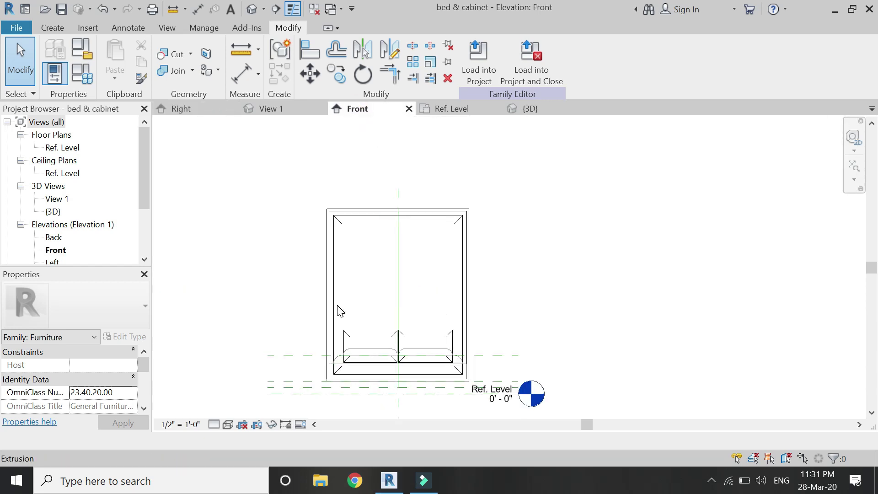
scroll(323, 395, up, 2)
click(291, 272)
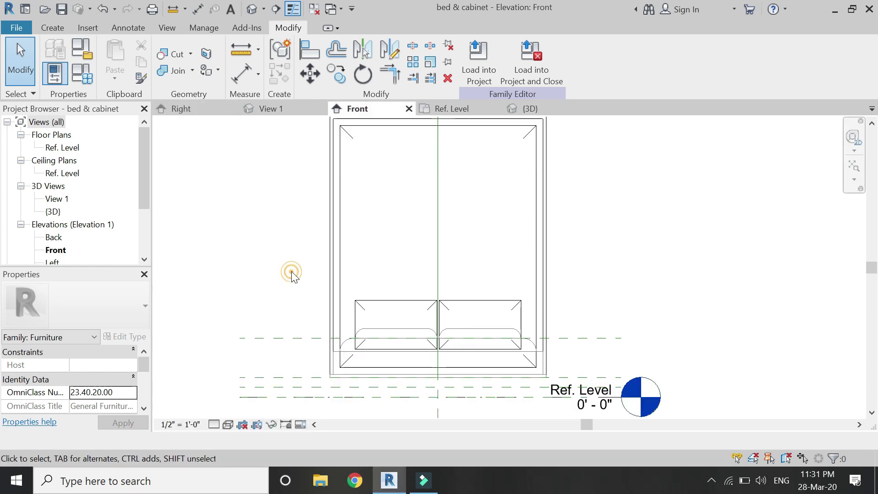
Step: Start a vertical reference plane (RP) along the cabinet's left edge
key(r)
key(p)
scroll(329, 380, down, 2)
click(329, 169)
scroll(411, 361, up, 1)
Step: Complete the vertical reference plane beside the cabinet's left side
scroll(416, 363, up, 3)
click(410, 367)
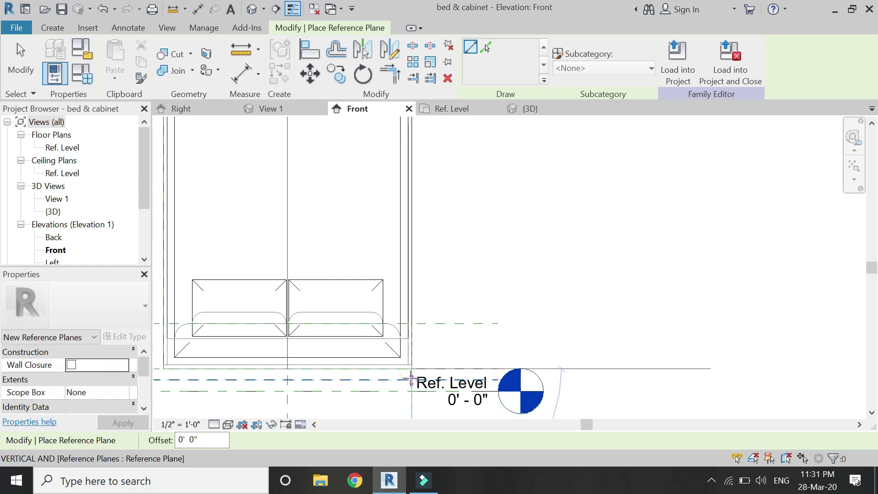
scroll(407, 372, down, 3)
click(412, 164)
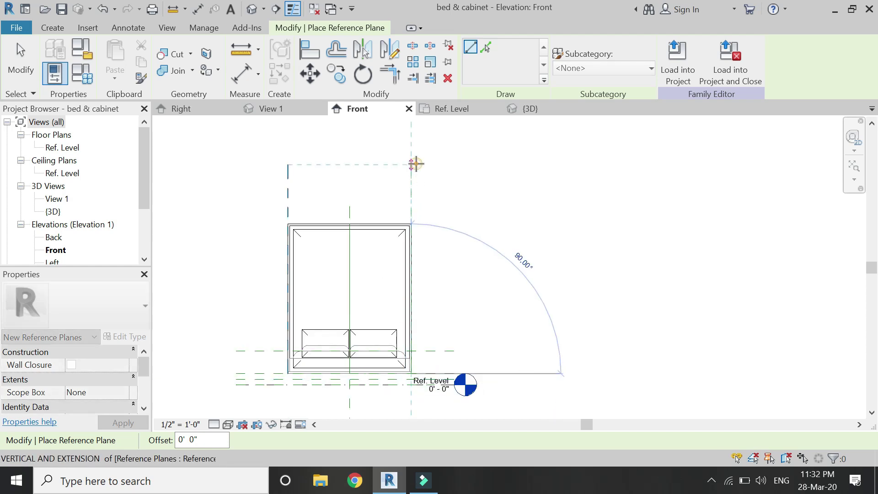
key(Escape)
key(Escape)
Step: Draw a horizontal reference plane along the cabinet's top edge
key(r)
key(p)
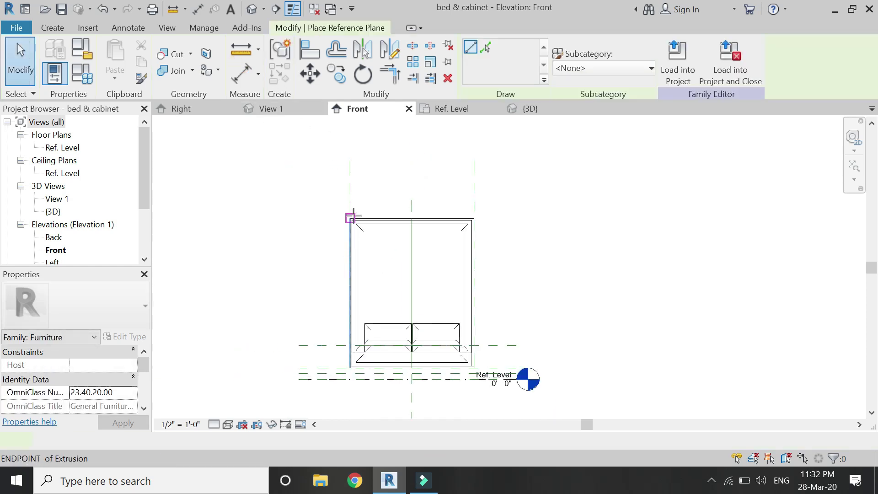
scroll(348, 218, up, 3)
click(345, 220)
scroll(343, 223, down, 2)
click(551, 223)
scroll(524, 206, down, 2)
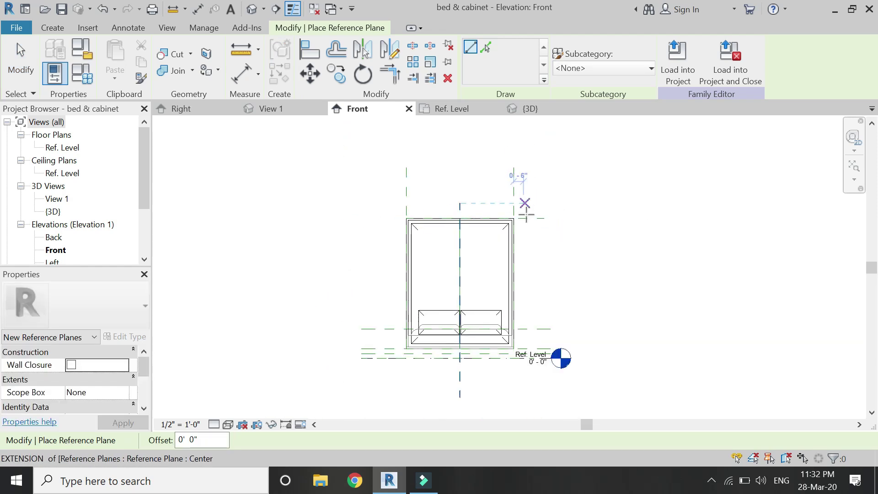
scroll(519, 220, up, 1)
scroll(448, 206, up, 3)
scroll(363, 200, up, 1)
scroll(777, 210, up, 2)
Step: Add further reference planes at the cabinet top and beside its right side
click(777, 213)
scroll(777, 213, down, 2)
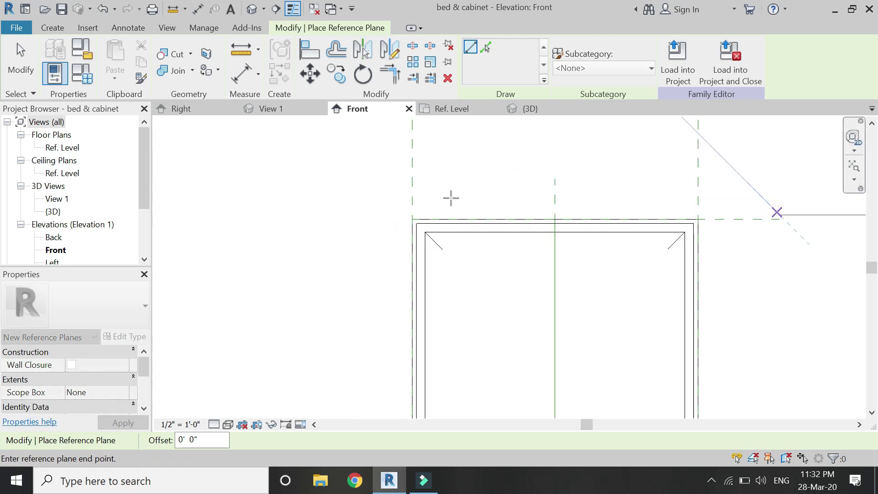
click(398, 211)
scroll(386, 263, down, 3)
scroll(402, 279, up, 5)
scroll(426, 258, up, 4)
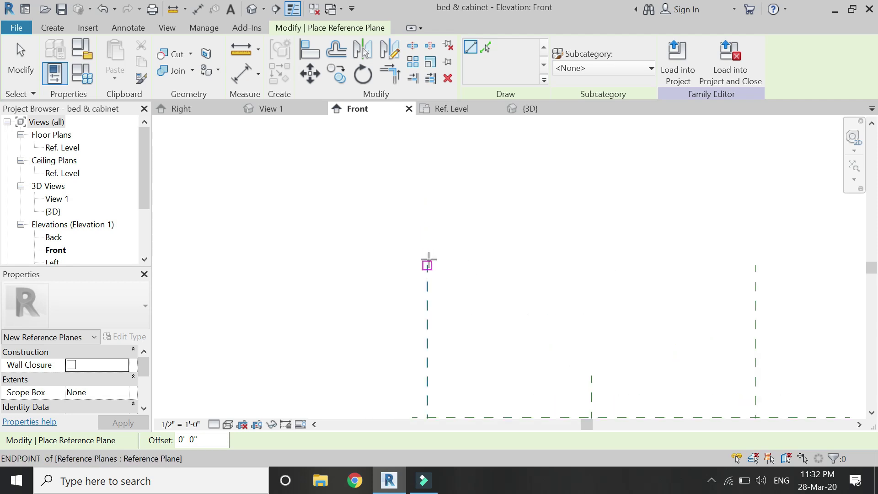
scroll(406, 212, down, 5)
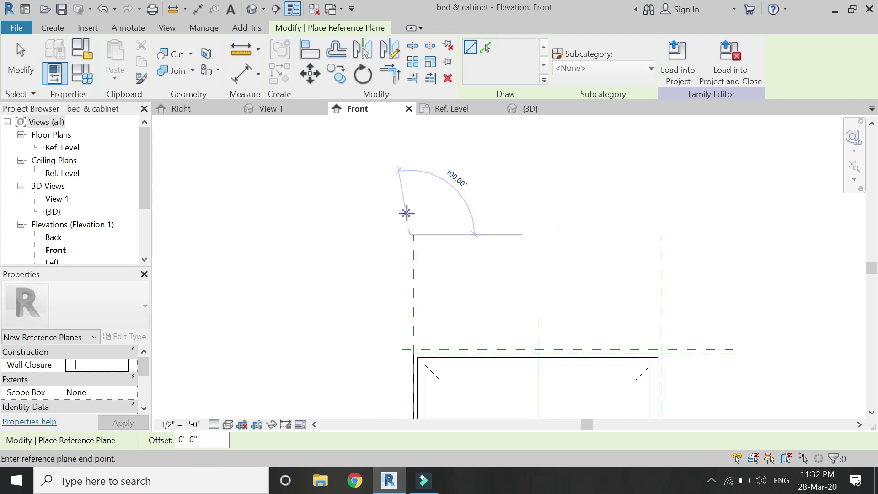
click(405, 384)
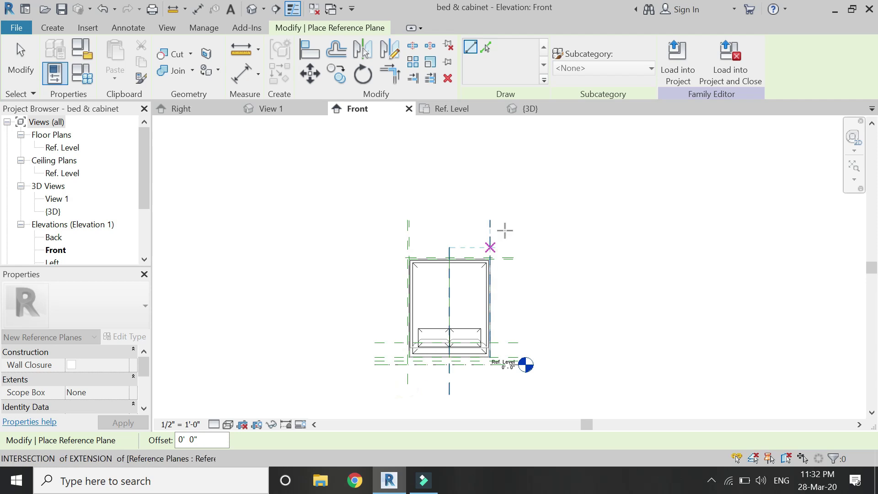
scroll(496, 221, up, 6)
click(425, 254)
scroll(447, 215, down, 5)
click(448, 356)
key(Escape)
key(Escape)
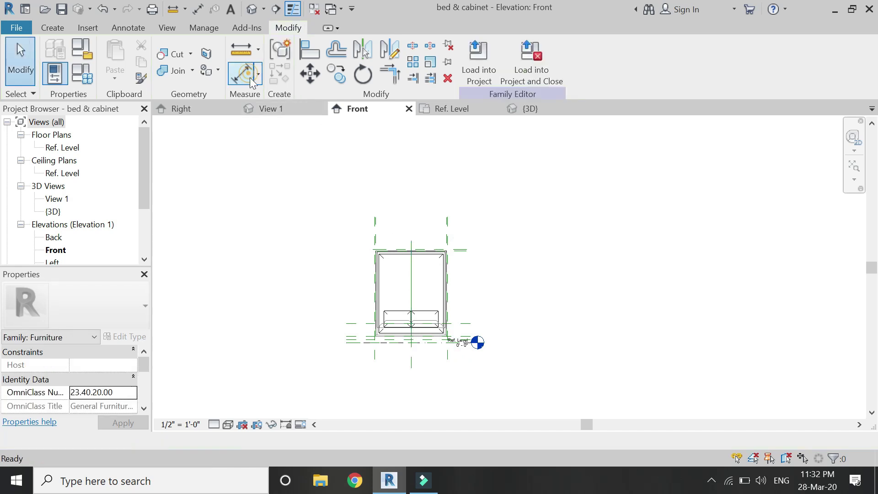
Step: Dimension the three 0' - 1" offsets between the paired reference planes
click(250, 81)
scroll(384, 242, up, 10)
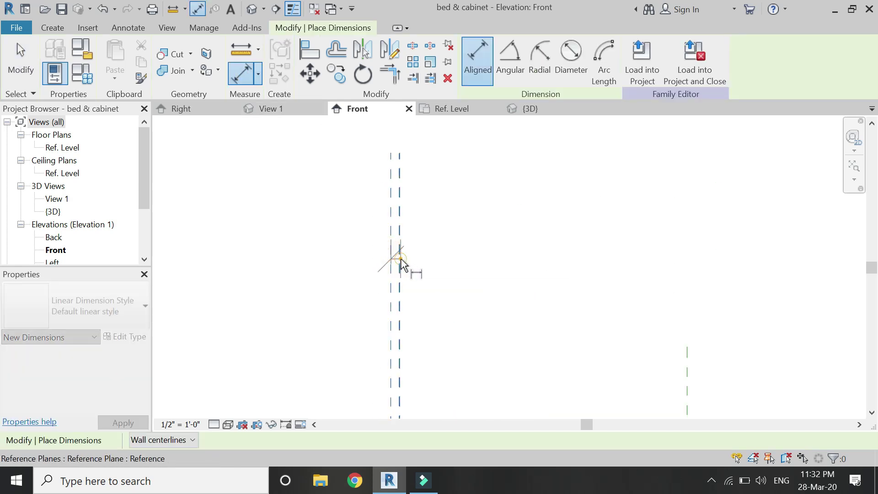
click(400, 264)
click(454, 264)
scroll(338, 284, down, 3)
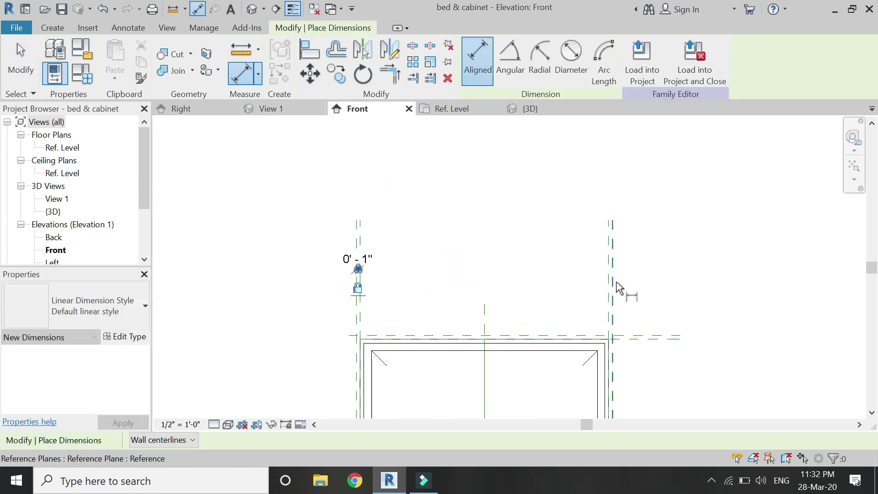
scroll(618, 288, up, 5)
click(597, 297)
click(615, 302)
click(672, 275)
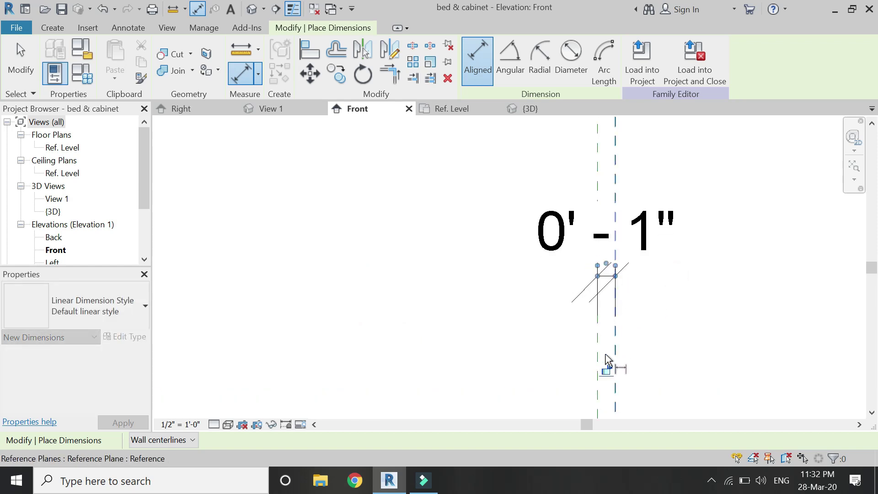
scroll(612, 362, down, 5)
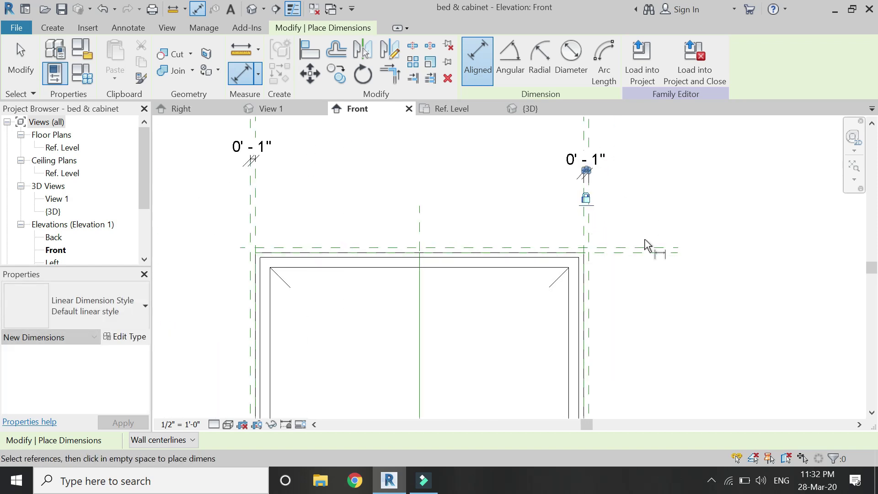
scroll(646, 245, up, 5)
click(646, 250)
click(643, 261)
click(640, 324)
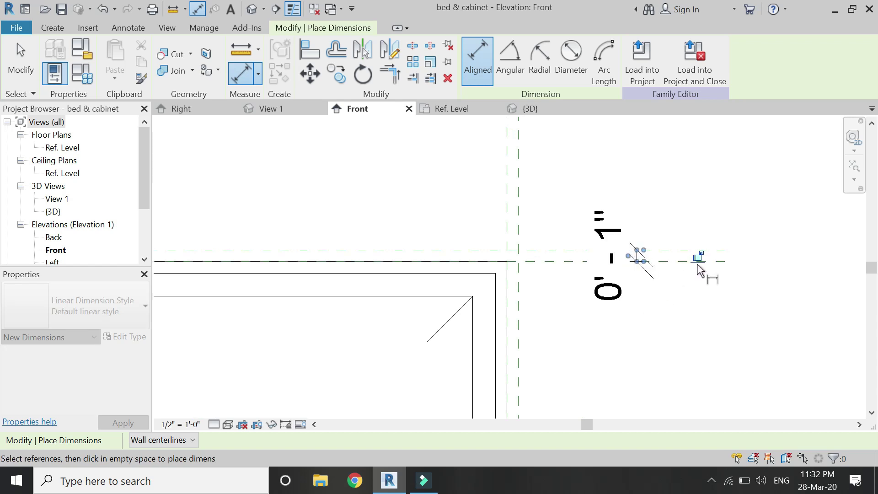
scroll(698, 257, down, 5)
scroll(686, 243, up, 3)
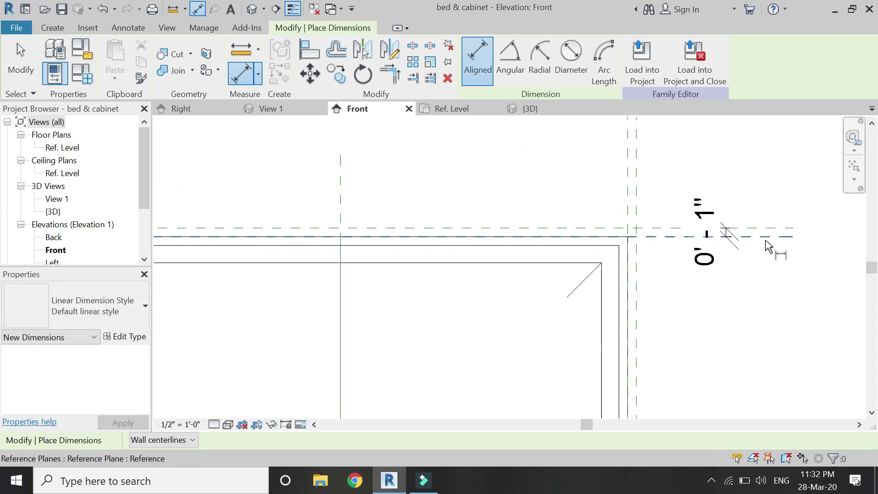
Step: Add the 6' - 8" height dimension to Ref. Level and label it lenght of bed
click(766, 237)
scroll(594, 183, down, 5)
scroll(617, 333, up, 5)
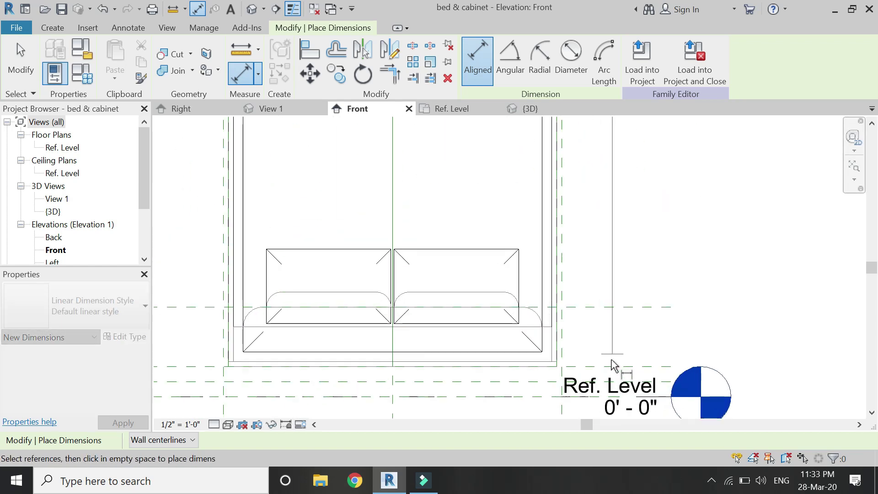
click(614, 365)
scroll(533, 382, down, 5)
click(667, 345)
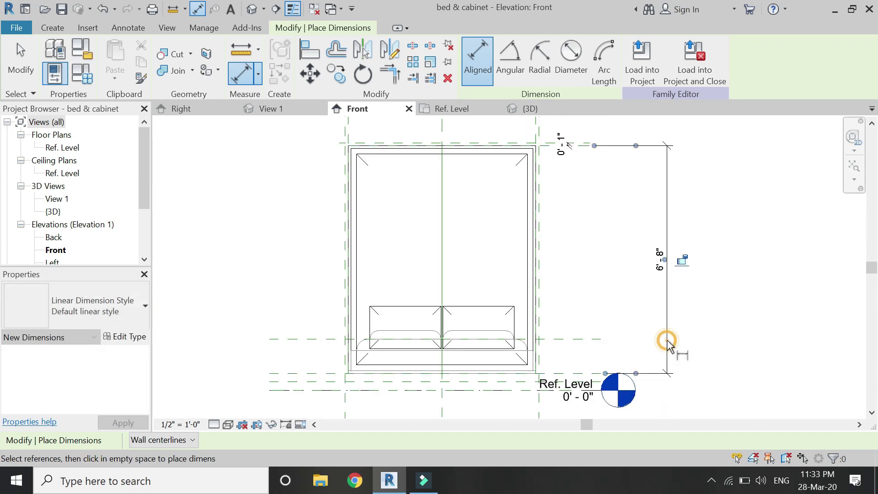
key(Escape)
click(666, 316)
click(534, 62)
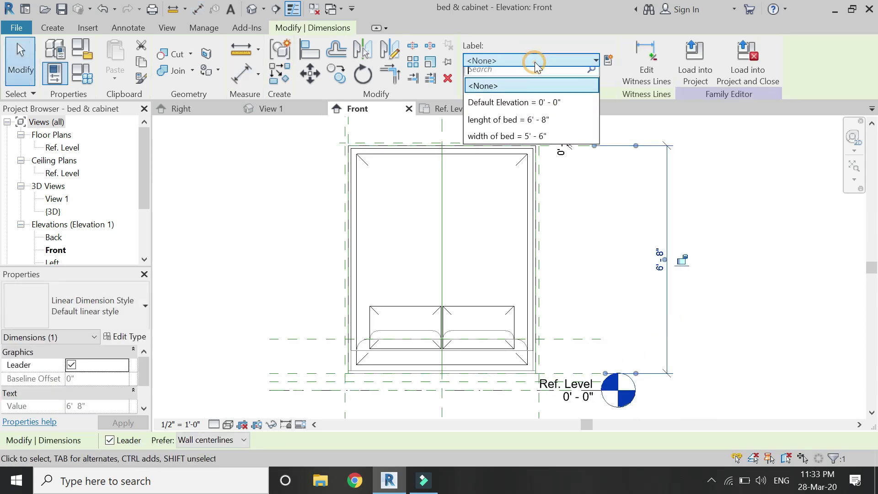
click(526, 120)
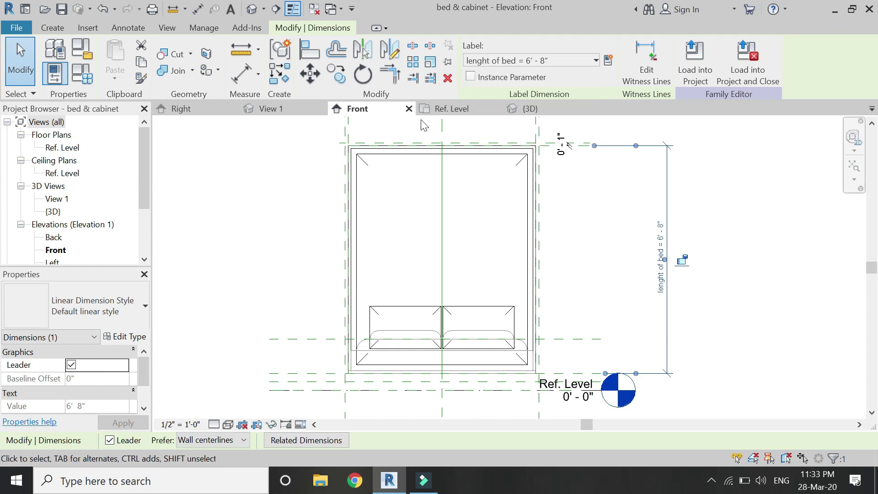
key(Escape)
Step: Add the 5' - 6" width dimension above the cabinet and label it width of bed
click(238, 75)
scroll(381, 182, up, 2)
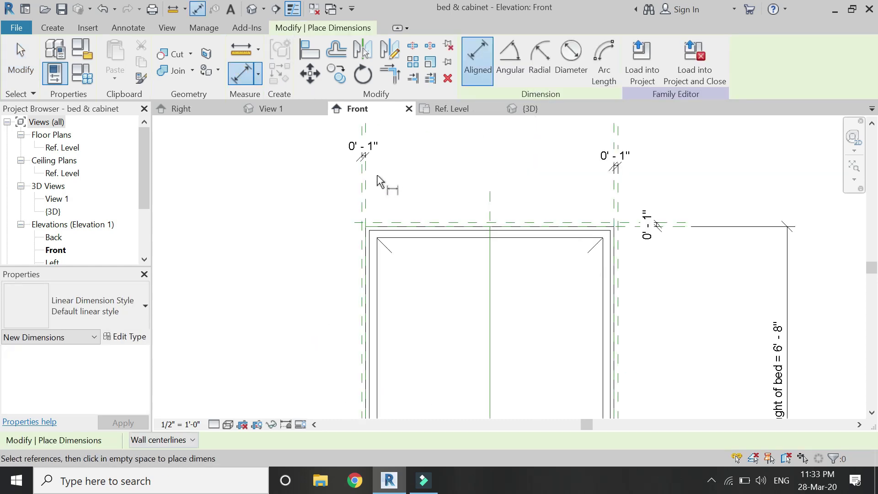
scroll(380, 182, up, 1)
click(360, 215)
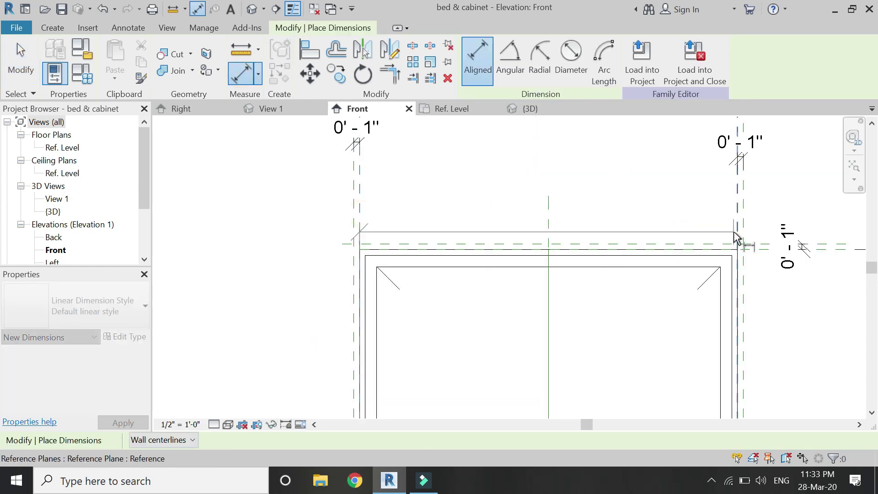
click(736, 234)
click(650, 188)
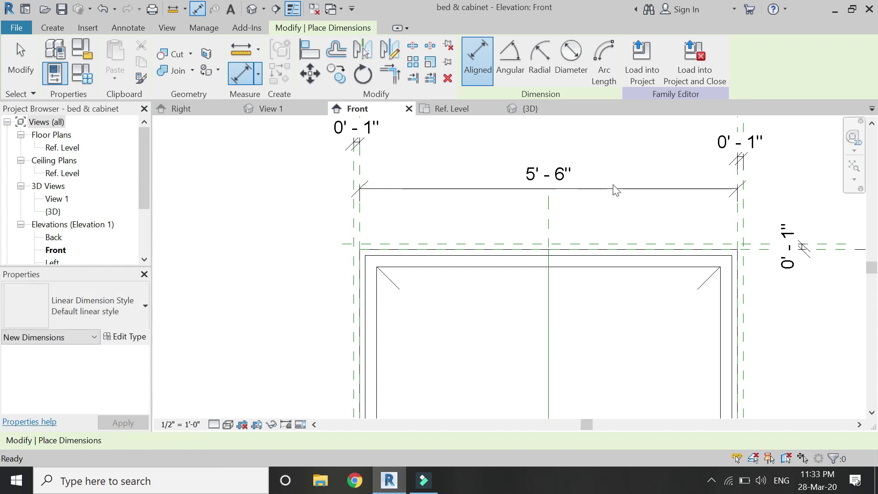
key(Escape)
click(615, 188)
click(550, 62)
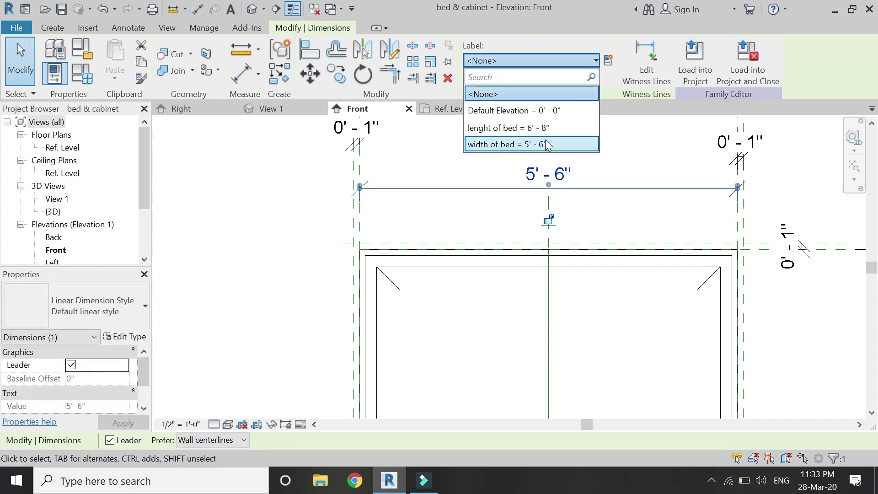
click(546, 144)
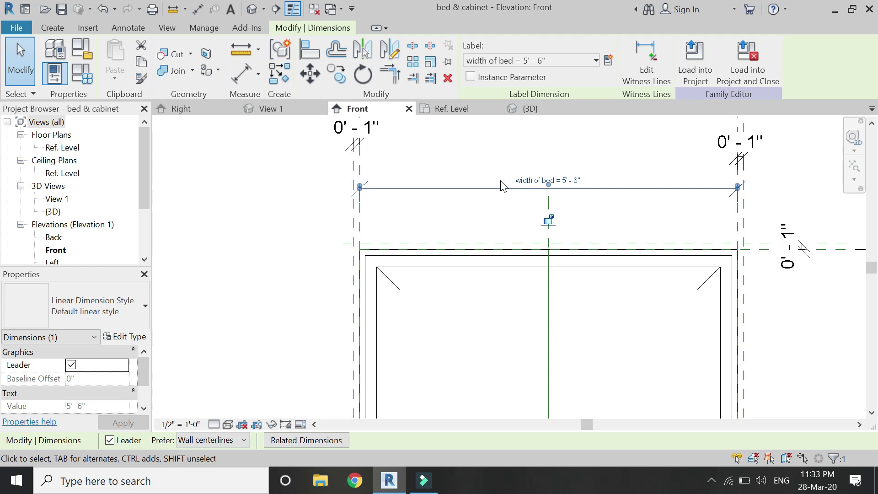
key(Escape)
scroll(274, 197, down, 5)
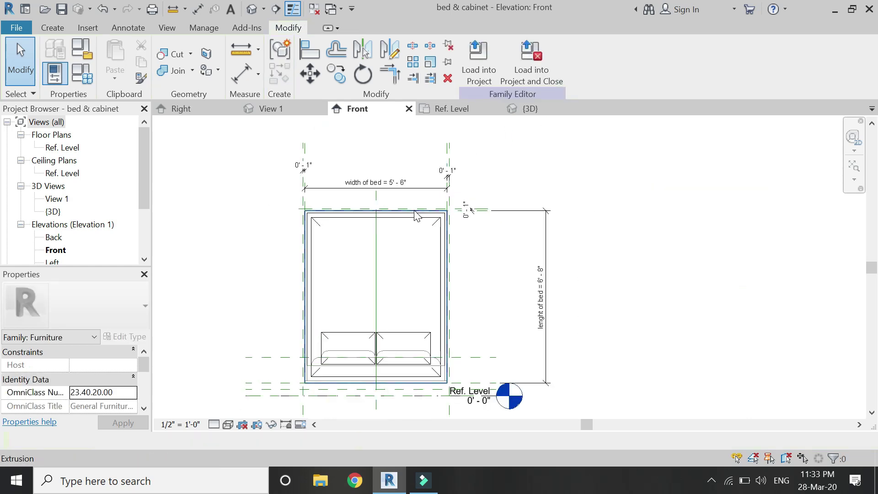
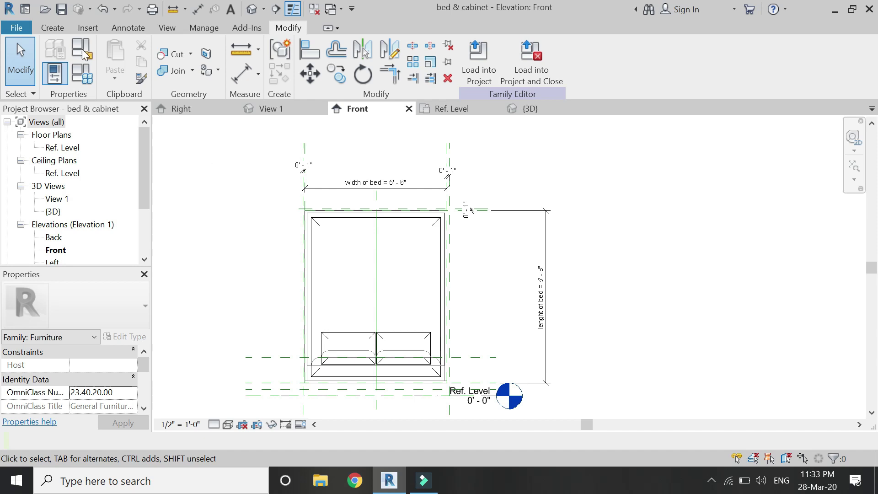
Step: Start a solid extrusion and sketch the outer rectangle around the bed down to Ref. Level
click(52, 27)
click(120, 52)
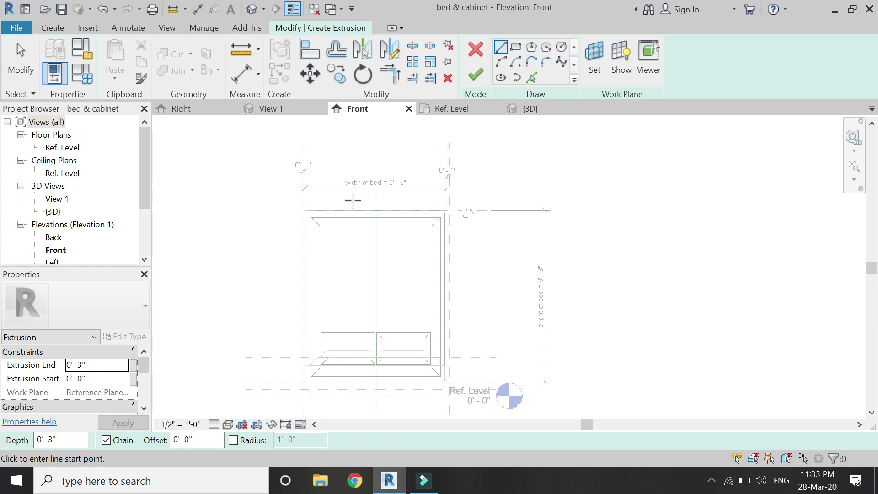
click(515, 46)
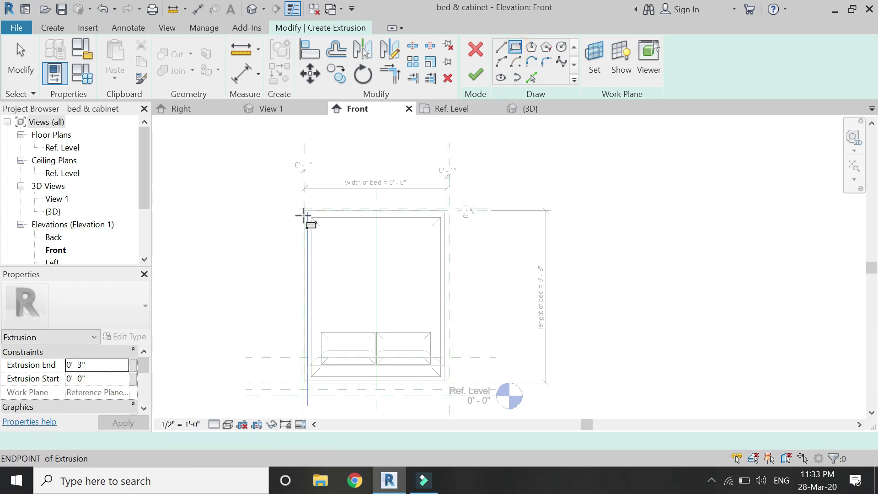
scroll(299, 198, up, 5)
click(300, 198)
scroll(307, 181, down, 5)
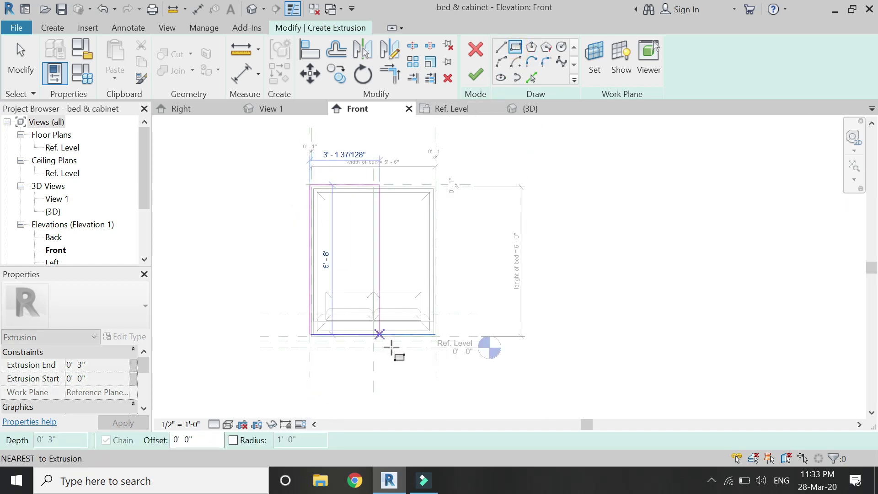
scroll(411, 350, up, 3)
scroll(426, 347, up, 2)
click(528, 348)
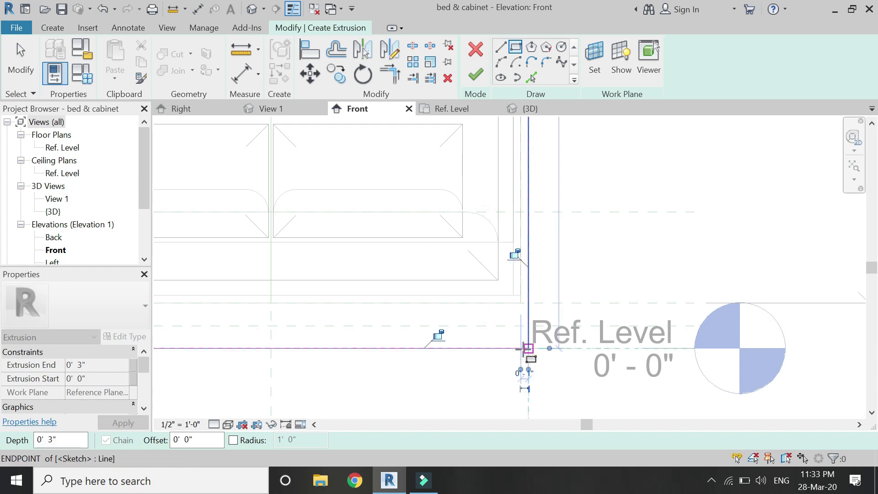
Step: Draw the inner rectangle inside the outer one, then switch to the Right elevation
click(520, 326)
scroll(555, 396, down, 3)
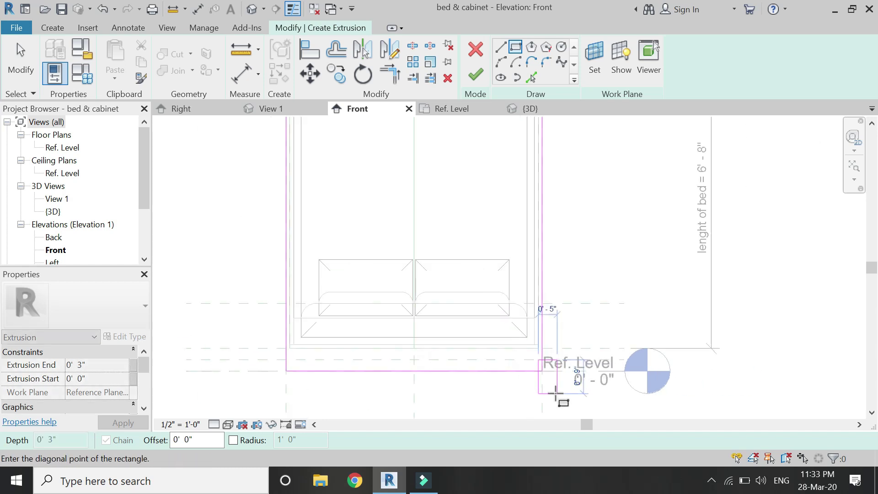
scroll(532, 409, down, 3)
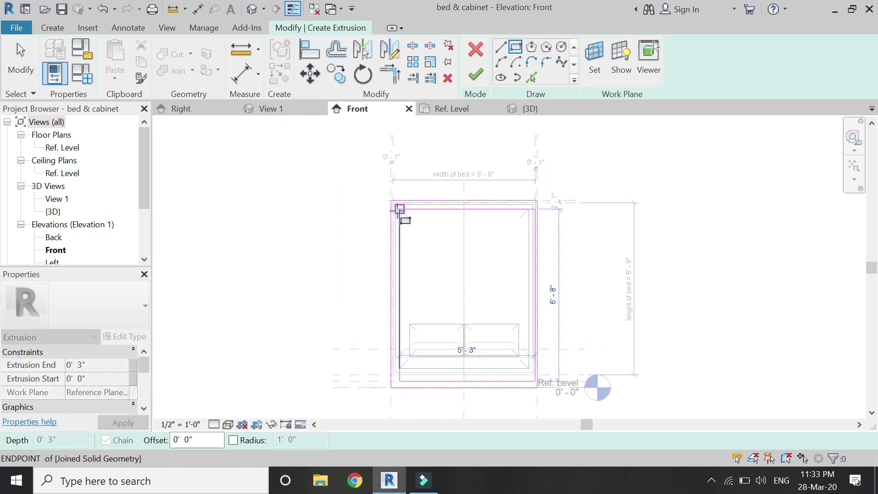
scroll(394, 207, up, 4)
click(386, 176)
scroll(337, 176, down, 2)
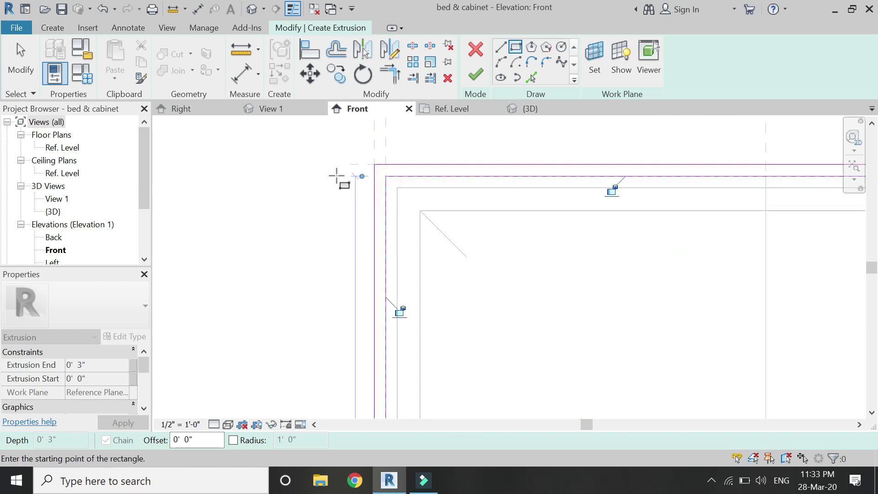
scroll(338, 176, down, 2)
key(Escape)
key(Escape)
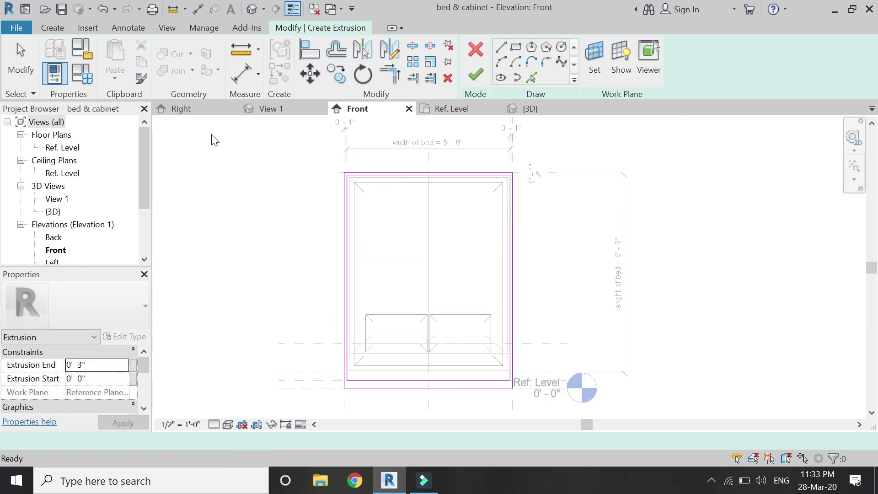
click(178, 112)
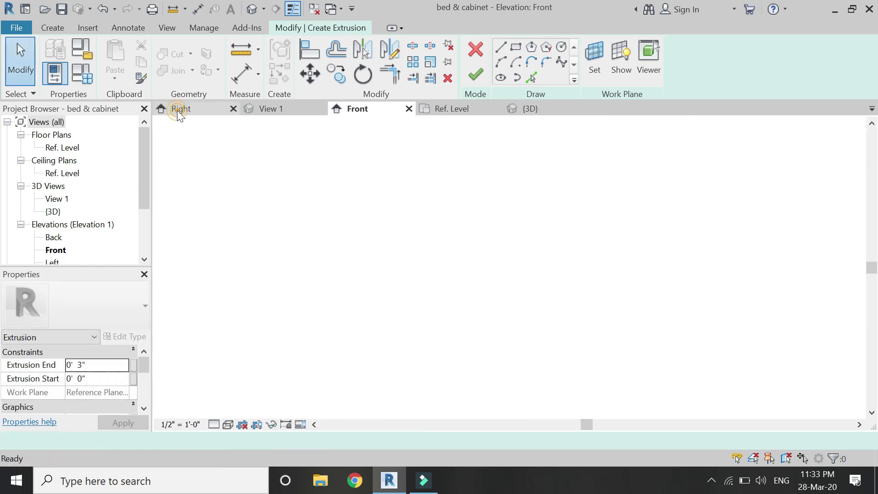
Step: Finish the frame sketch and drag its two depth faces to the reference planes
click(477, 75)
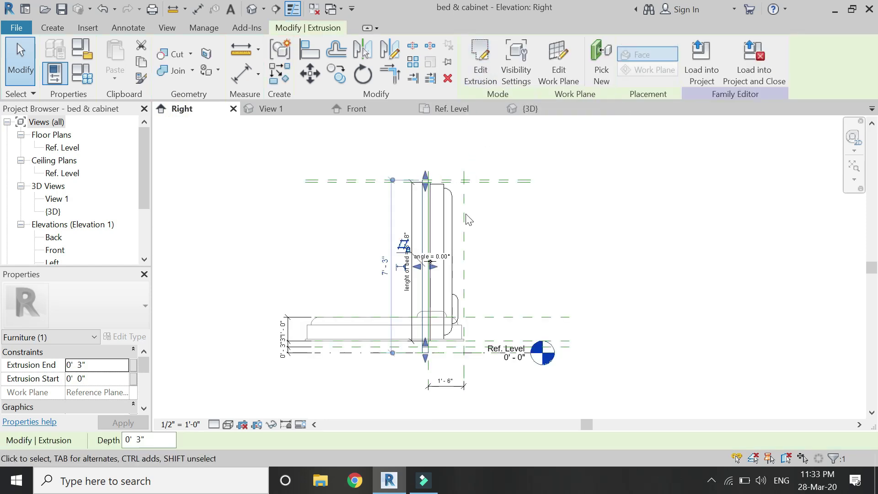
scroll(468, 270, up, 2)
scroll(452, 284, up, 1)
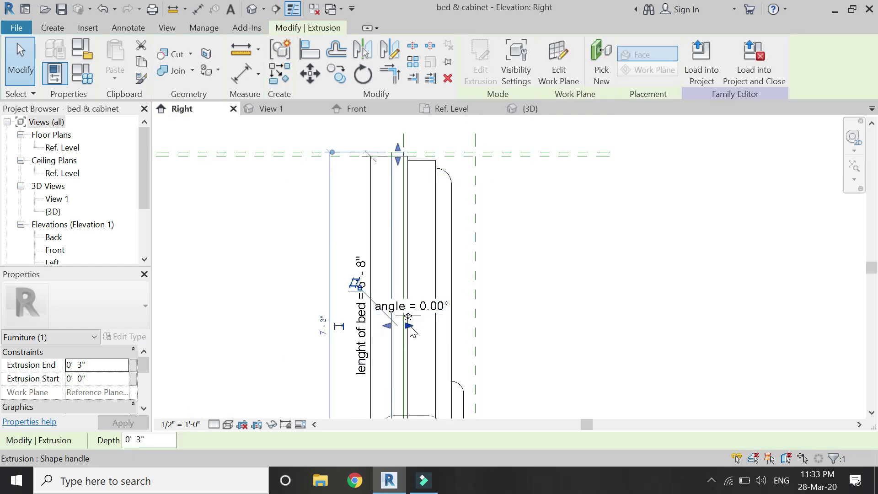
drag(442, 327, 477, 326)
drag(387, 325, 399, 325)
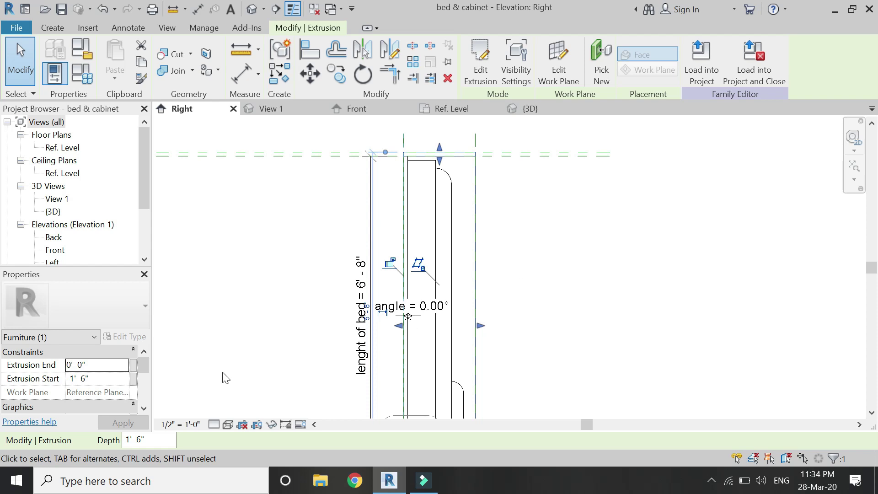
Step: Set the frame's Extrusion Start to -1' 5" and apply it
click(95, 378)
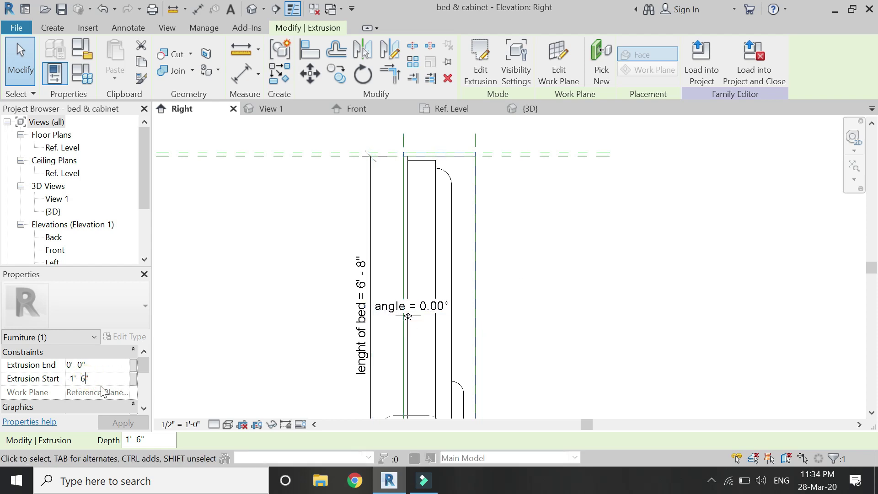
key(BackSpace)
key(BackSpace)
text(5")
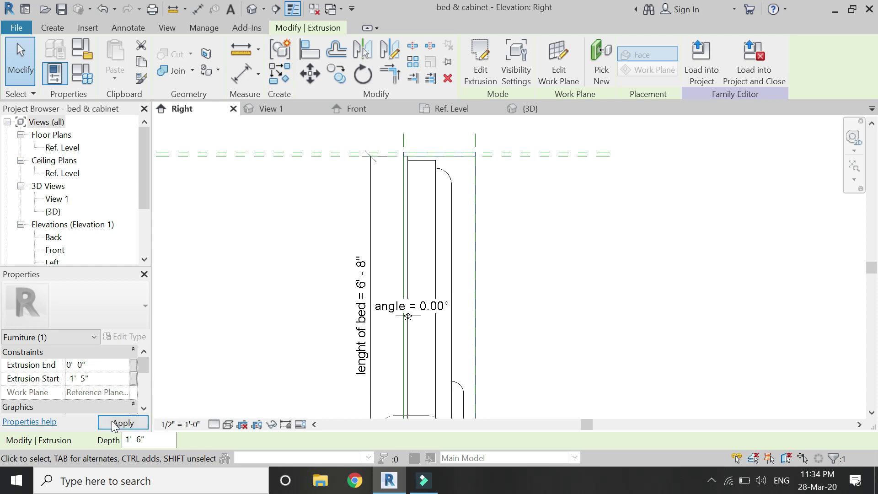
click(114, 424)
click(274, 249)
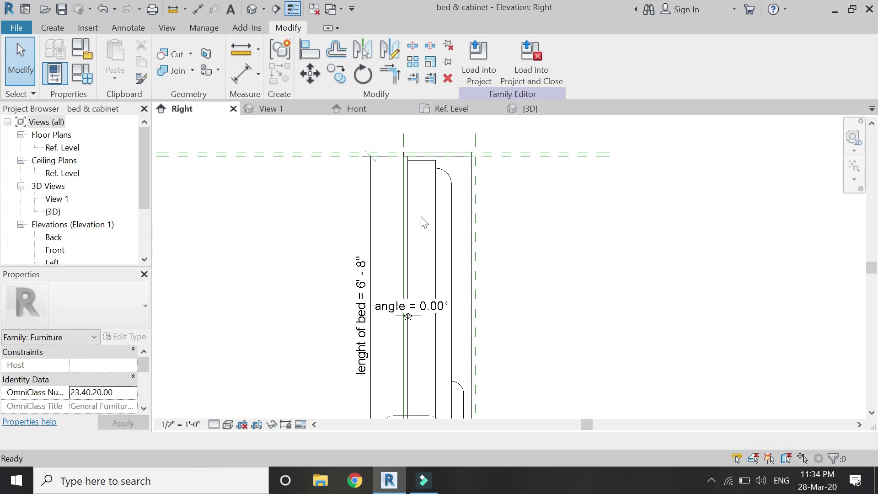
Step: Open the {3D} view, orbit to face the cabinet front, and begin another solid extrusion
scroll(526, 199, down, 2)
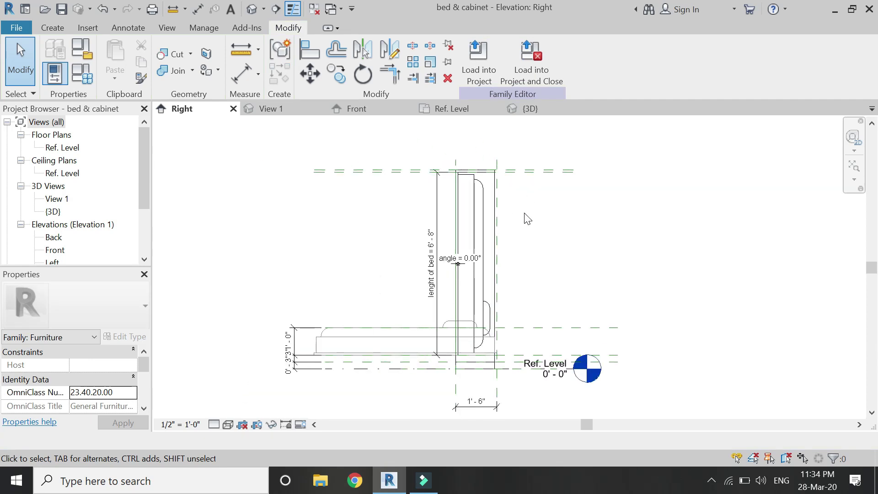
scroll(496, 201, up, 2)
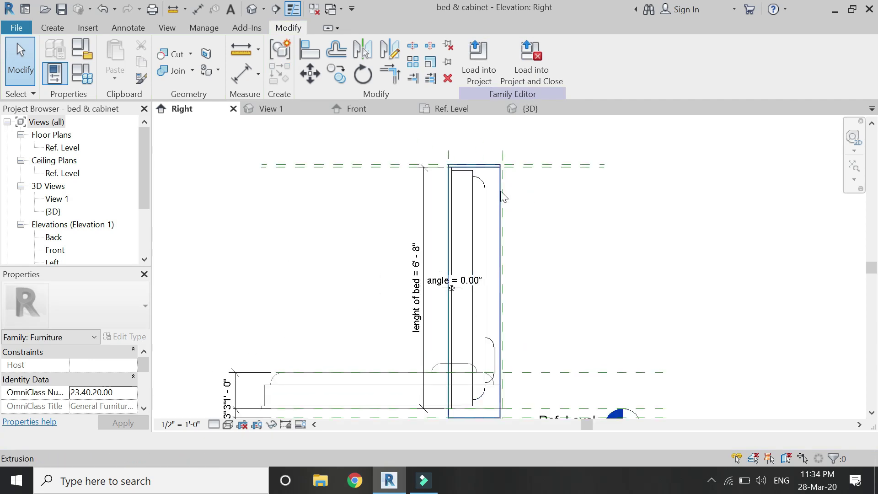
scroll(503, 197, down, 1)
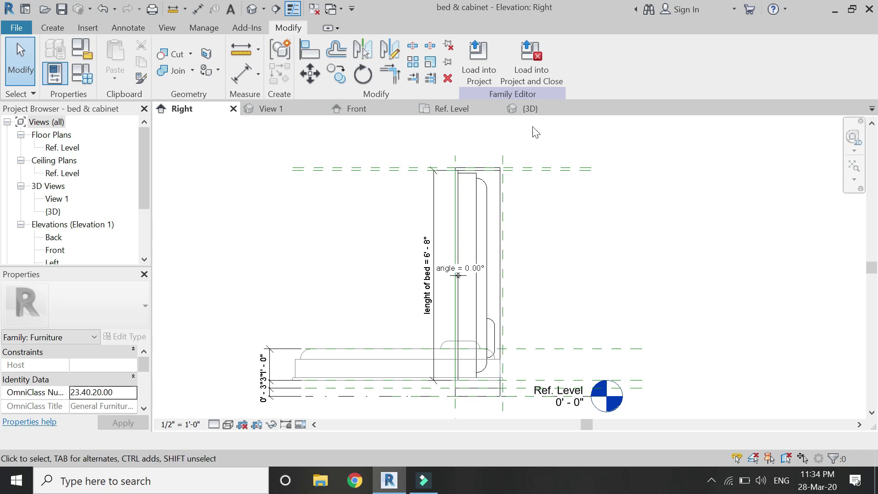
click(535, 112)
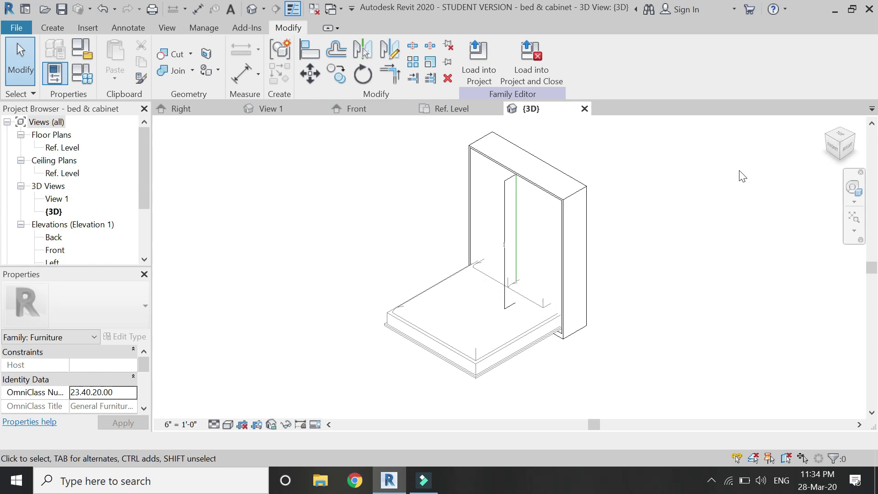
click(853, 186)
drag(750, 171, 551, 241)
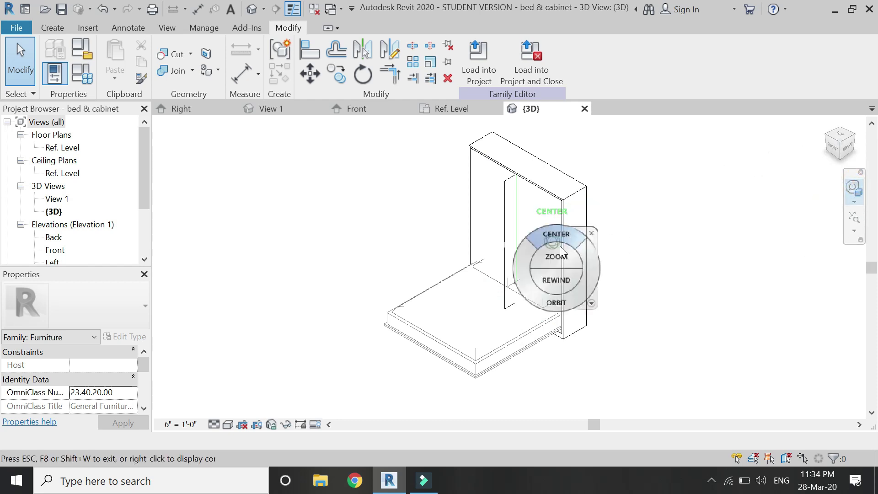
drag(585, 278, 364, 251)
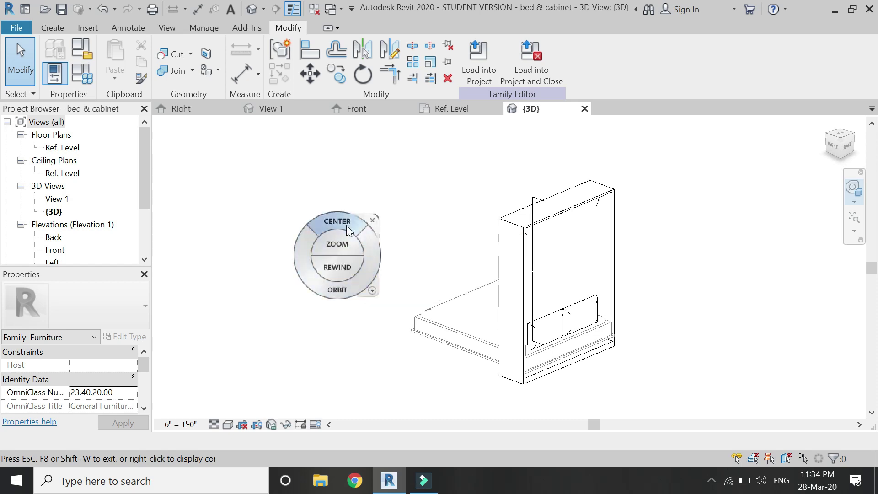
key(Escape)
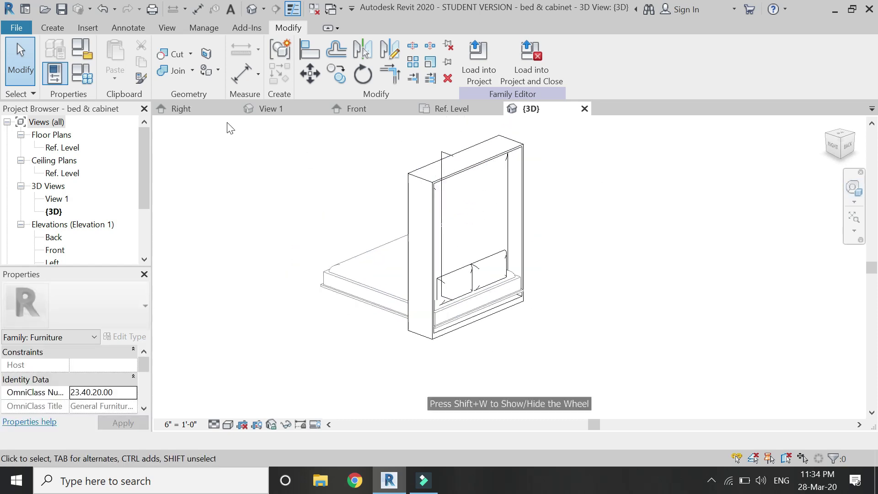
click(52, 28)
click(126, 45)
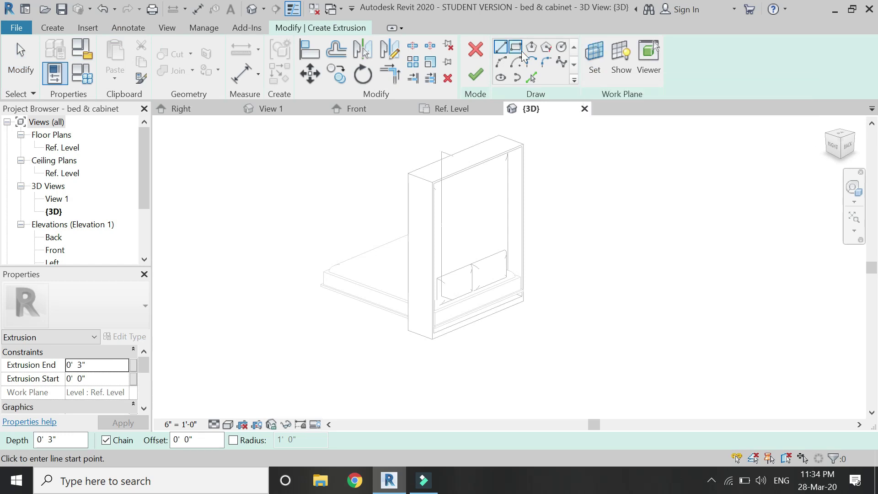
Step: Set the extrusion's work plane by picking the cabinet's face
click(593, 57)
click(569, 328)
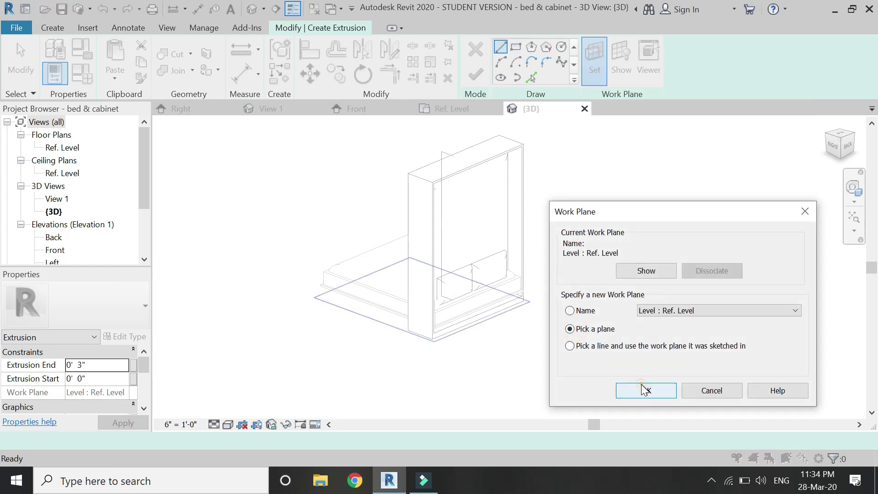
click(646, 390)
scroll(440, 177, up, 5)
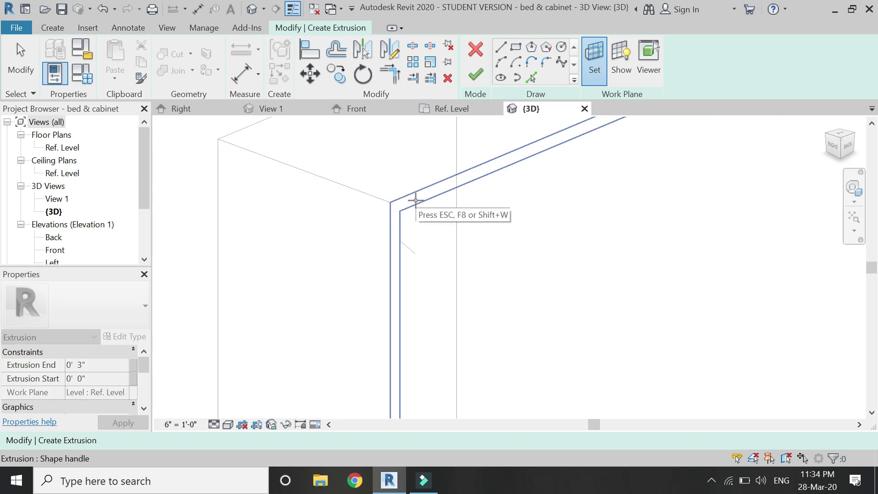
click(424, 200)
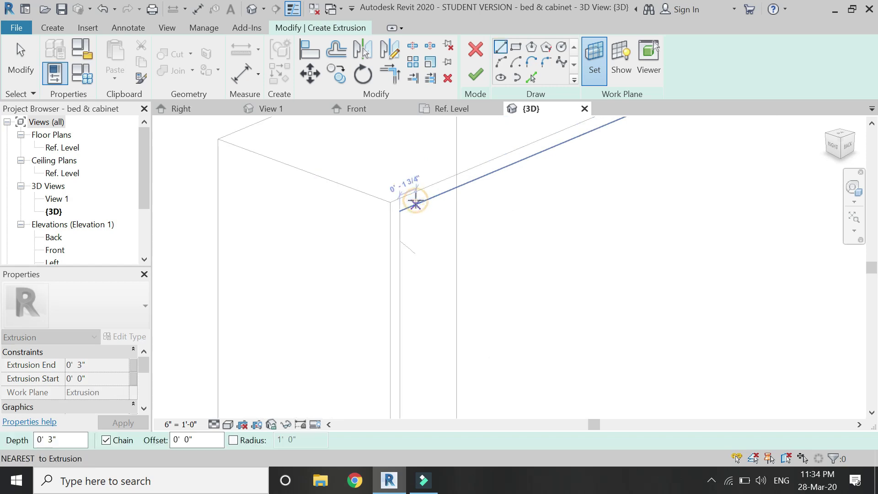
Step: In the Front elevation, draw a rectangle from the frame corner across the bed outline
click(384, 107)
click(515, 47)
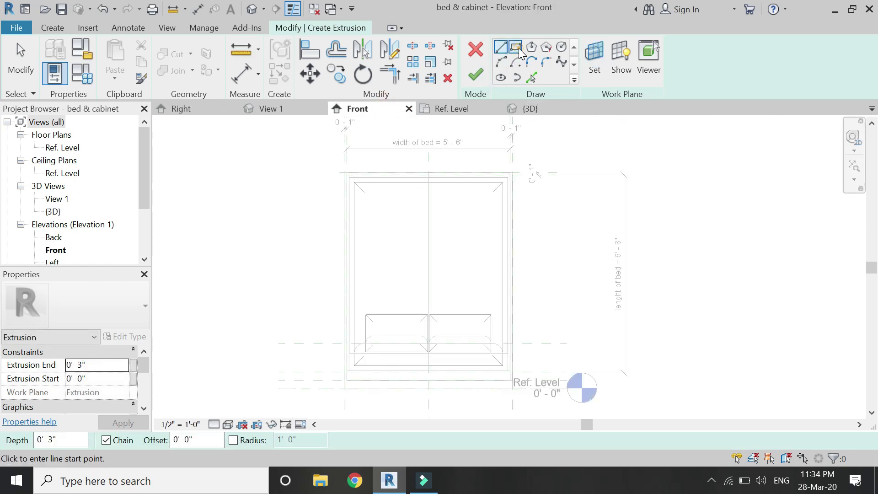
scroll(348, 176, up, 5)
scroll(342, 176, up, 3)
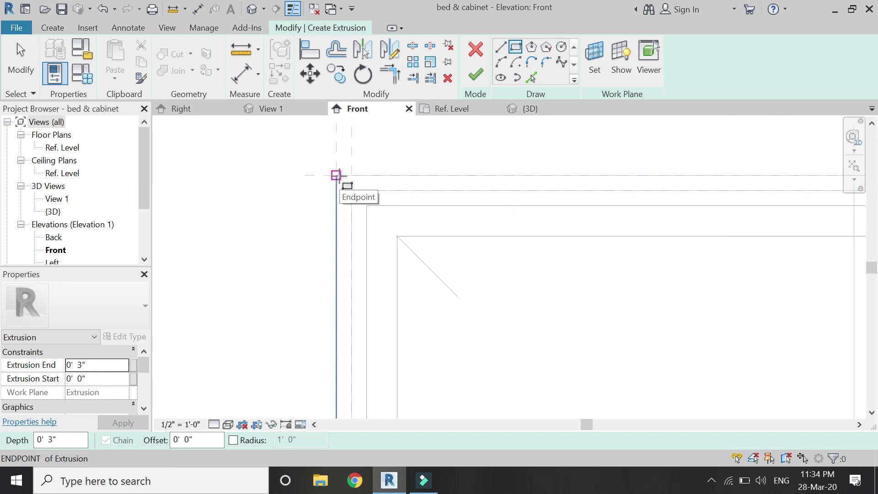
click(338, 175)
scroll(323, 142, down, 5)
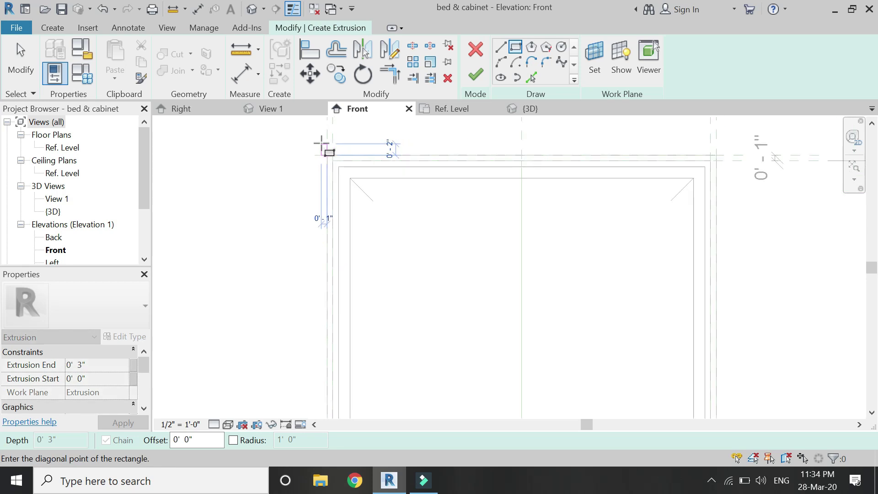
scroll(515, 343, up, 3)
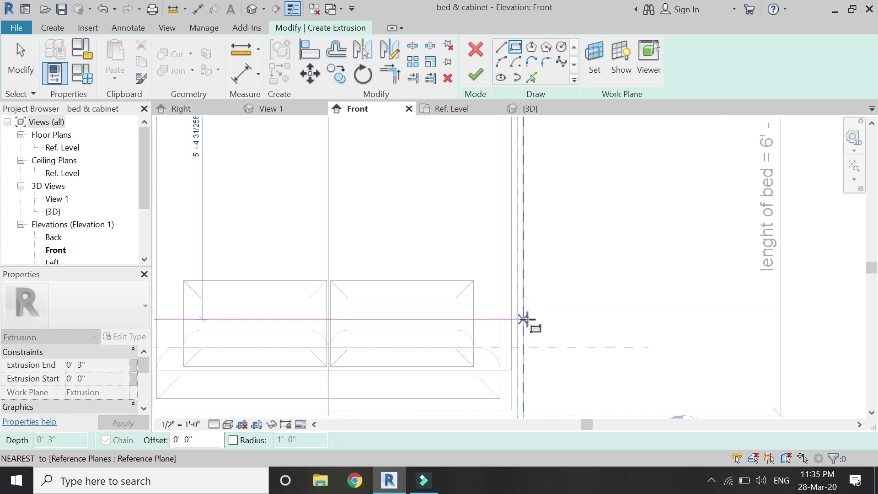
click(523, 318)
scroll(465, 325, down, 5)
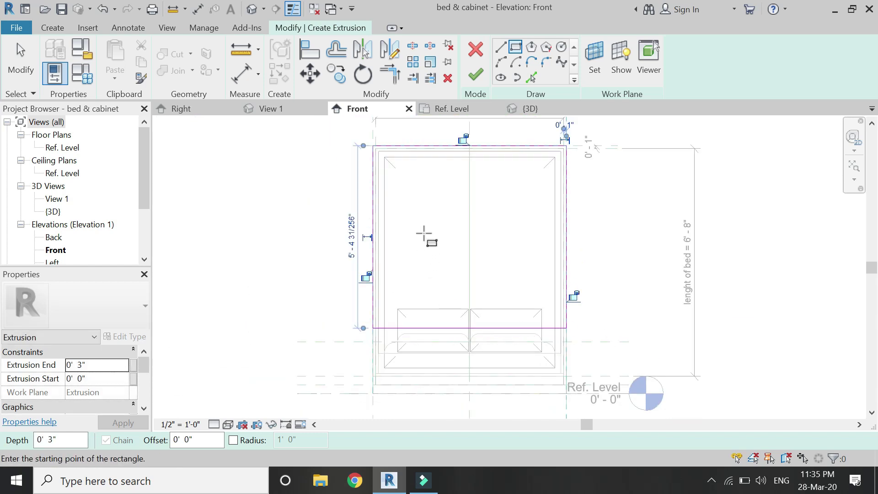
scroll(407, 353, up, 4)
Step: Resize the rectangle through its bottom line's temporary dimension, ending at 5' 2" tall
key(Escape)
click(422, 378)
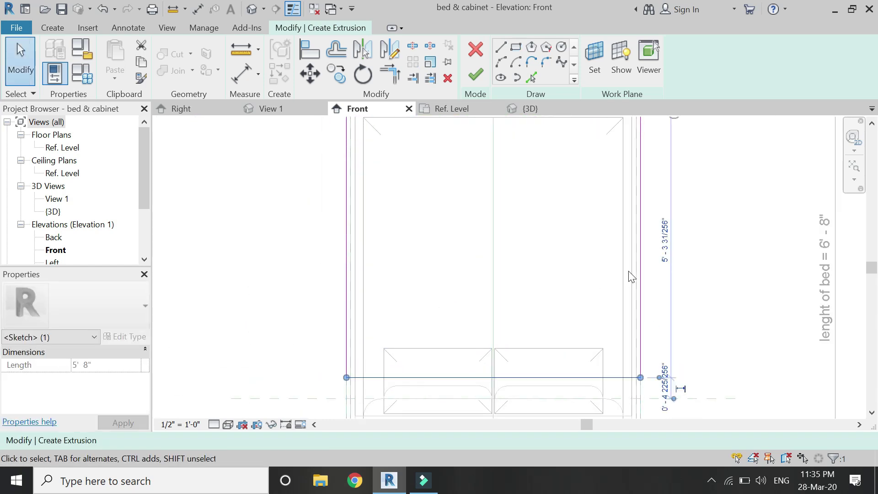
click(665, 247)
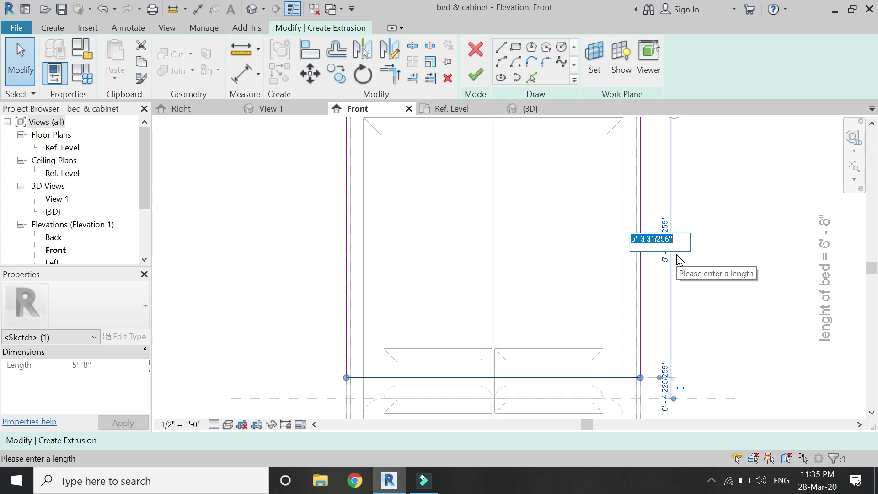
text(5)
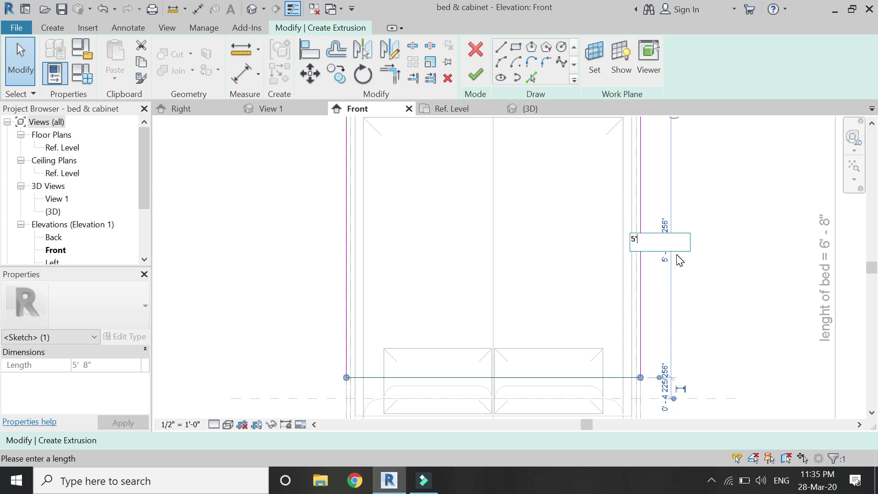
text(' - 4")
key(Return)
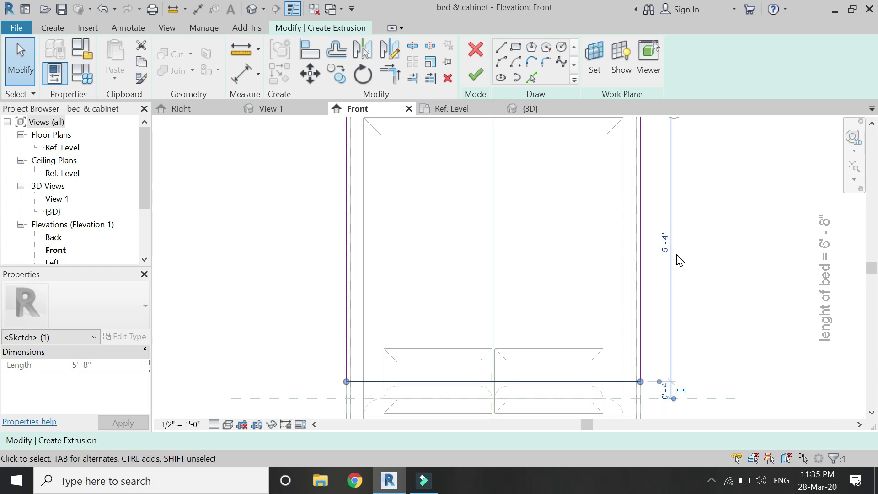
scroll(478, 372, down, 2)
click(356, 172)
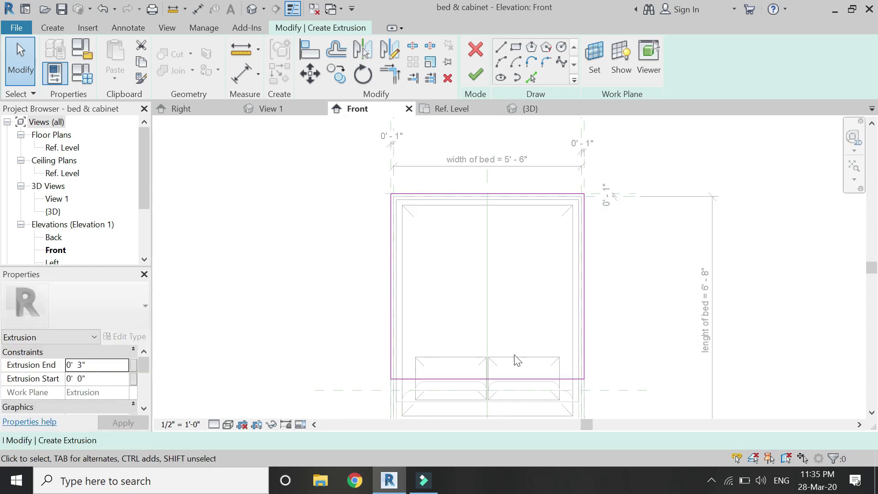
click(557, 379)
click(610, 287)
text(5'2")
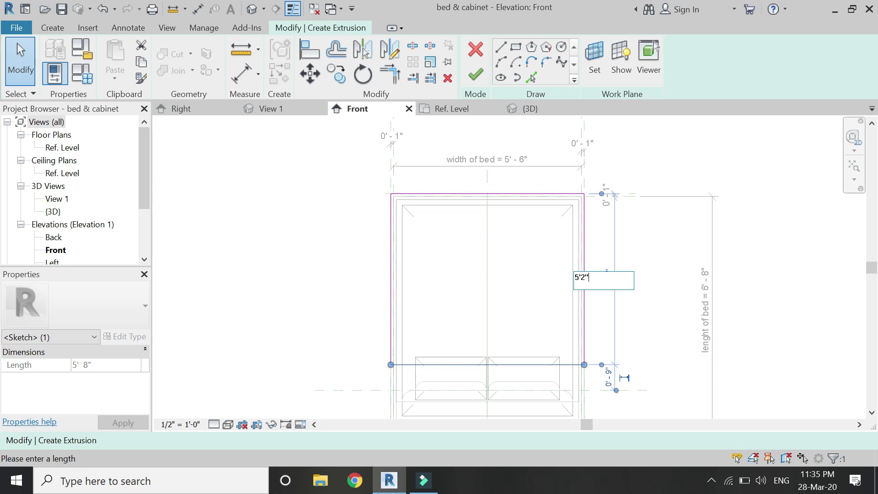
key(Return)
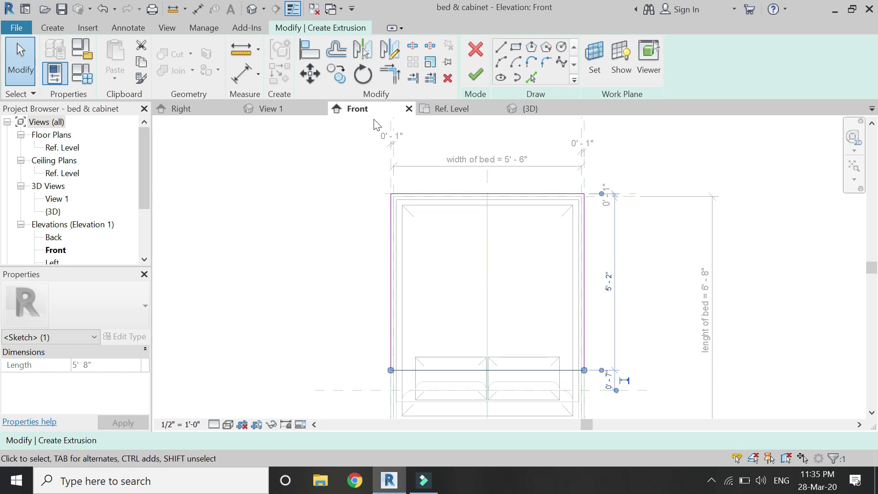
Step: Add an aligned 5' - 2" dimension to the left of the sketch
click(249, 79)
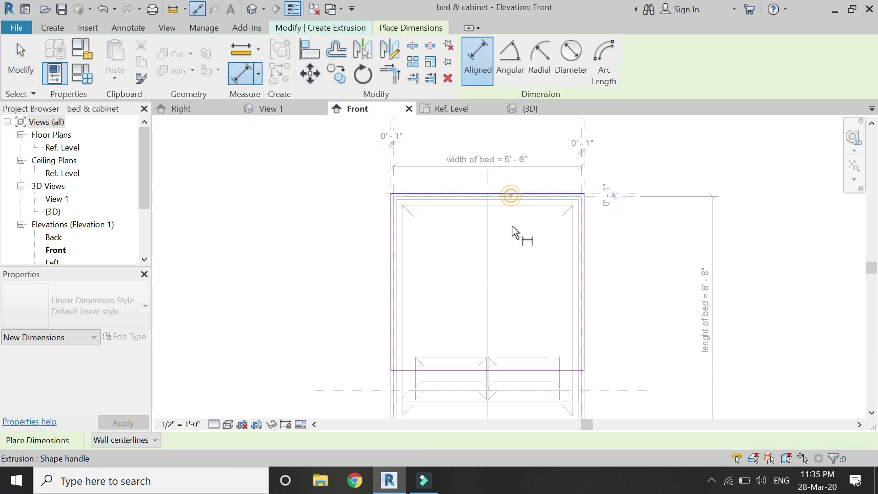
click(503, 372)
click(312, 352)
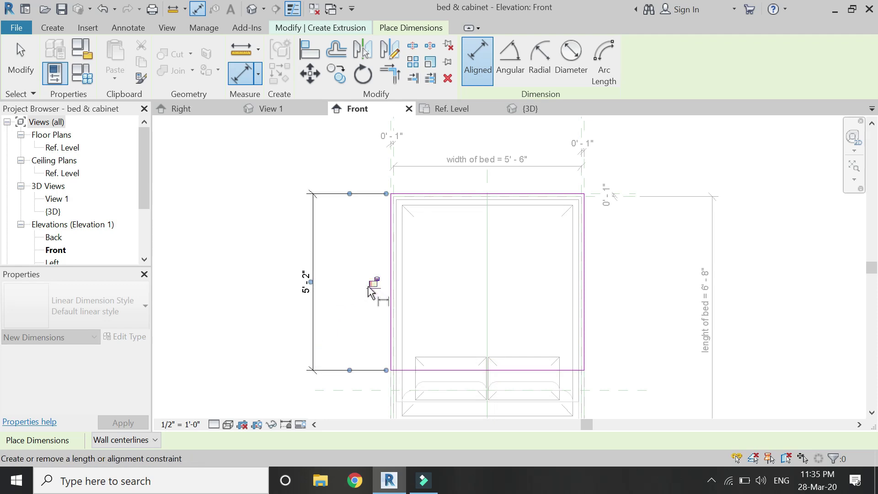
key(Escape)
key(Escape)
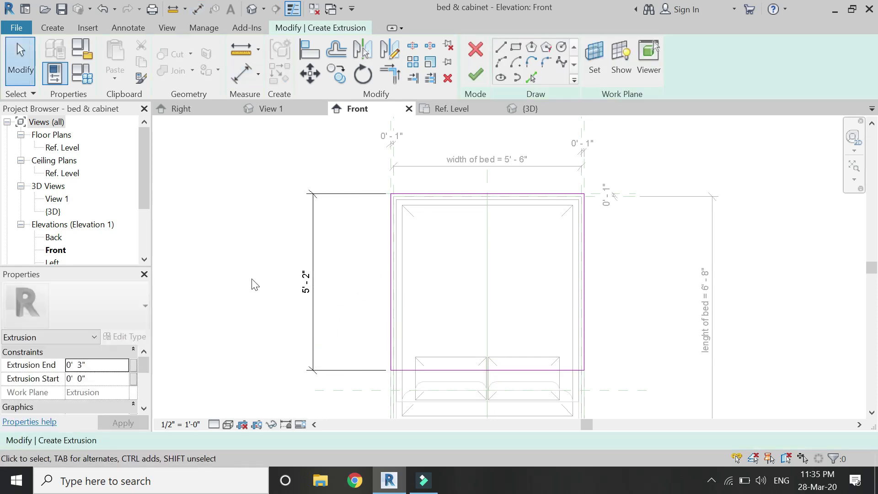
Step: Set Extrusion End to 1" and finish the panel extrusion in the Right elevation
click(120, 365)
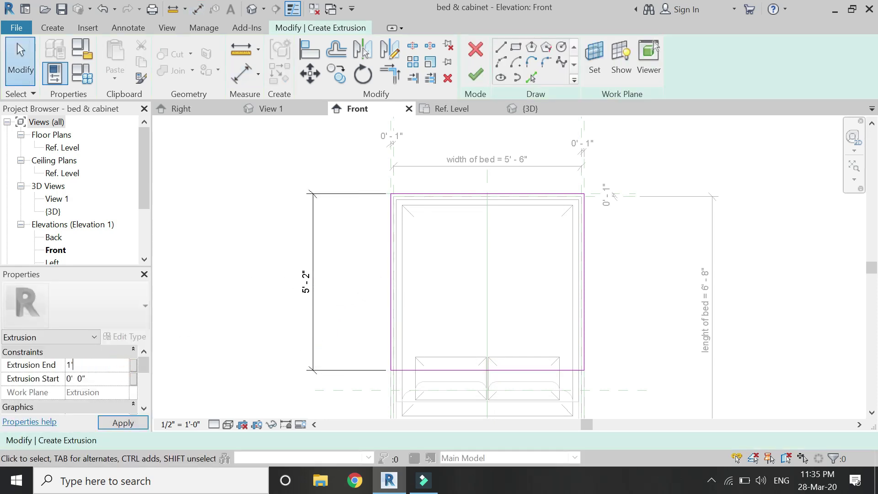
click(185, 108)
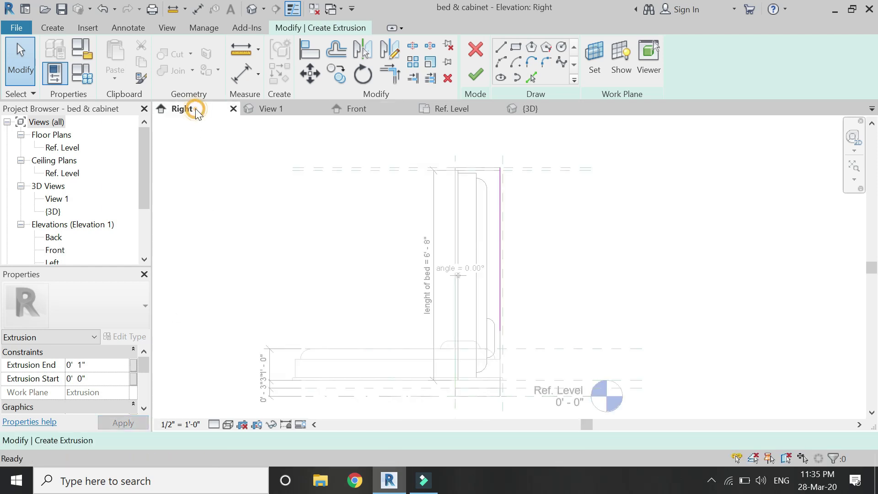
click(476, 74)
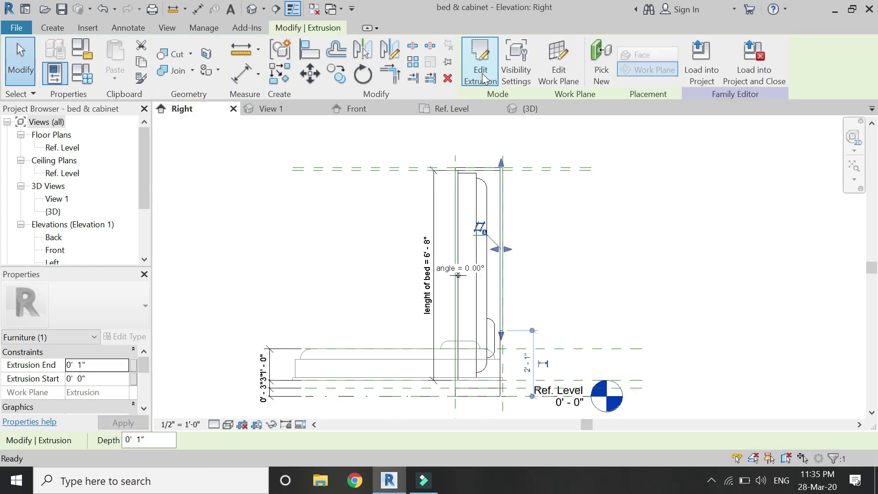
key(Escape)
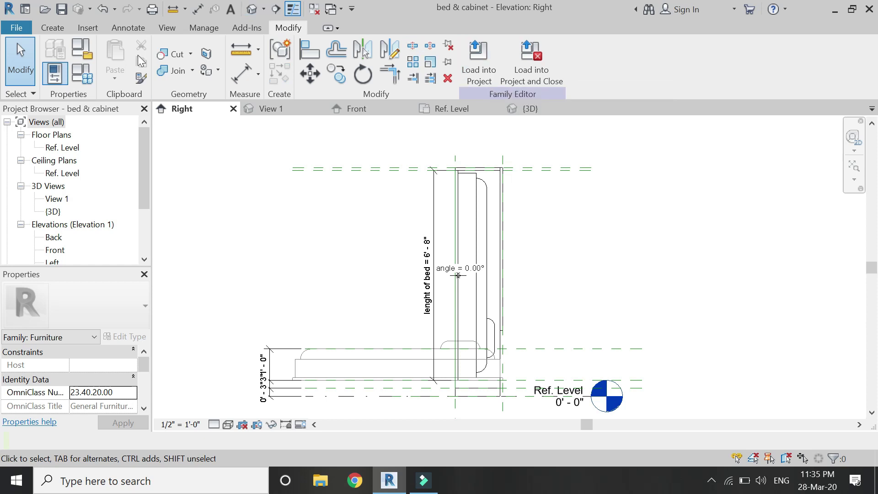
Step: Join the new front panel with the adjoining bed solid
scroll(506, 181, up, 3)
scroll(506, 182, up, 2)
click(499, 170)
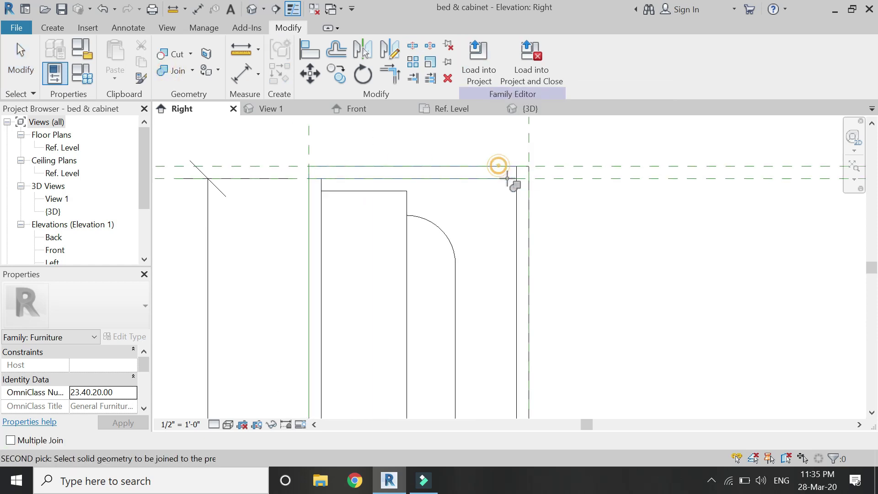
click(522, 202)
scroll(506, 160, down, 3)
key(Escape)
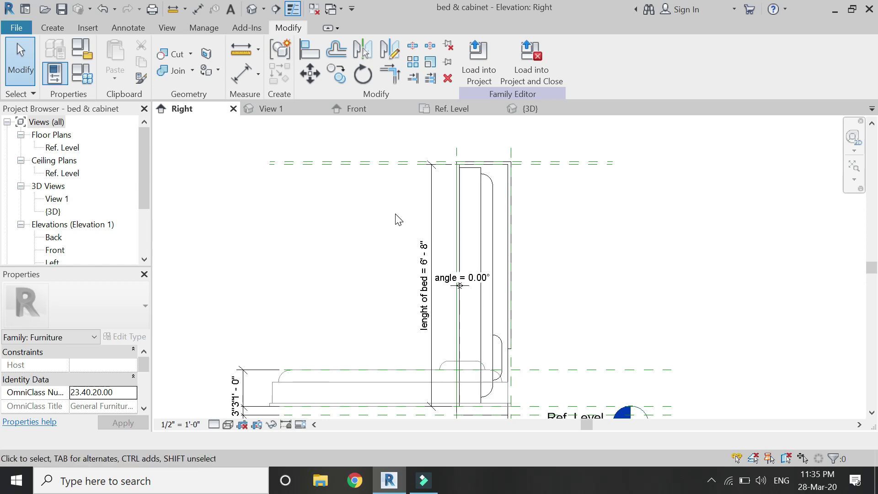
Step: Return to the Front elevation and start the Reference Plane tool with RP
click(356, 108)
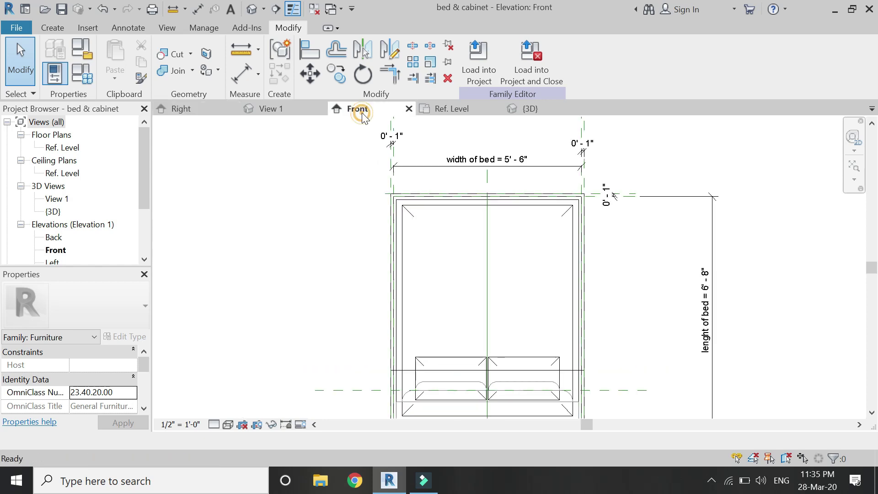
scroll(412, 206, down, 2)
scroll(404, 273, up, 1)
scroll(404, 272, up, 1)
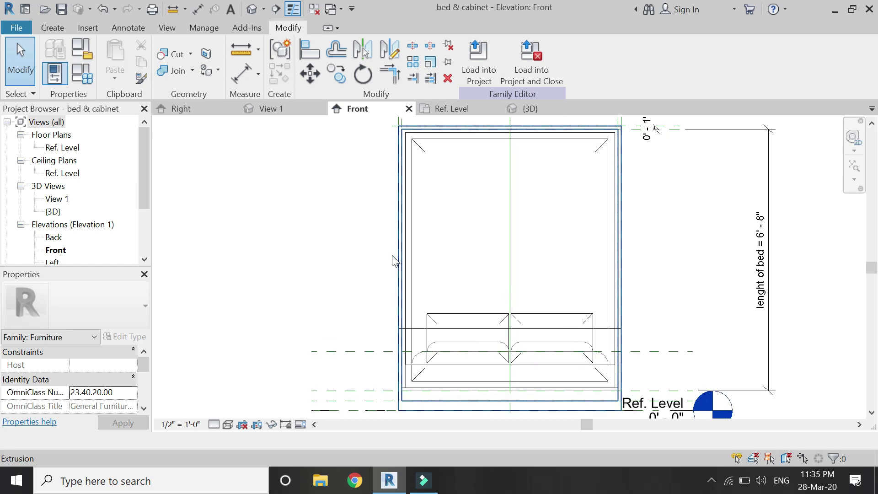
scroll(345, 356, down, 1)
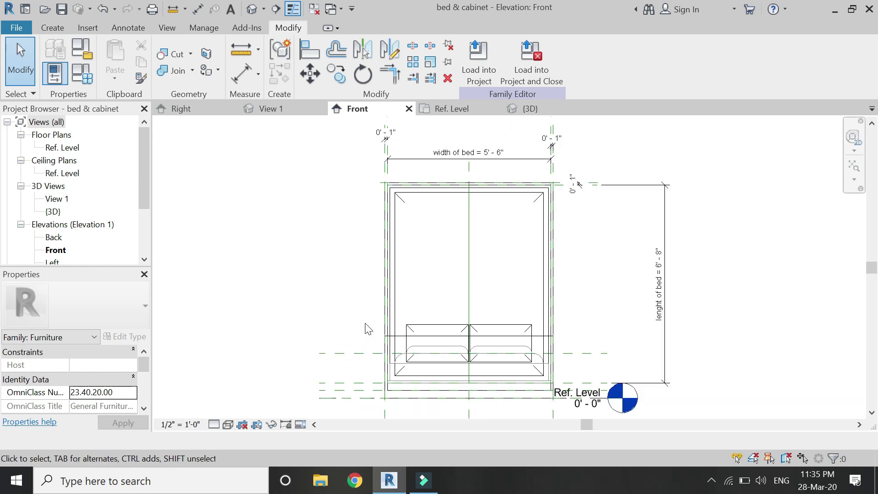
scroll(377, 284, up, 1)
key(r)
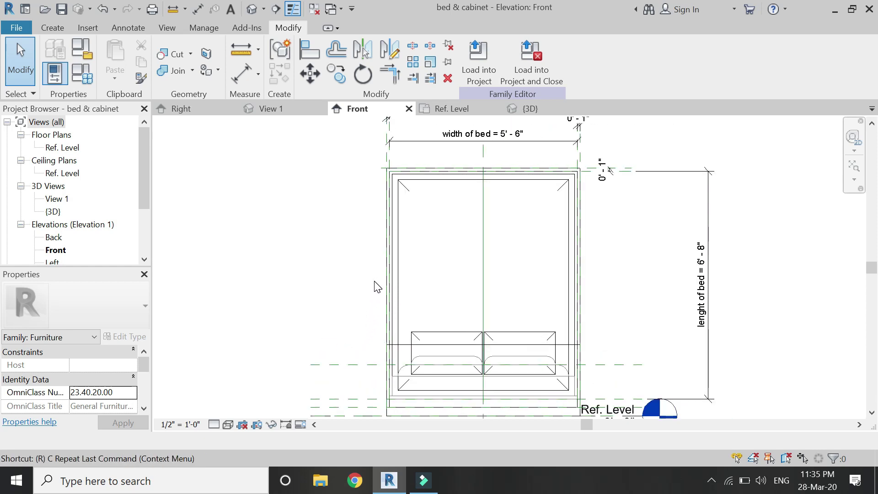
key(p)
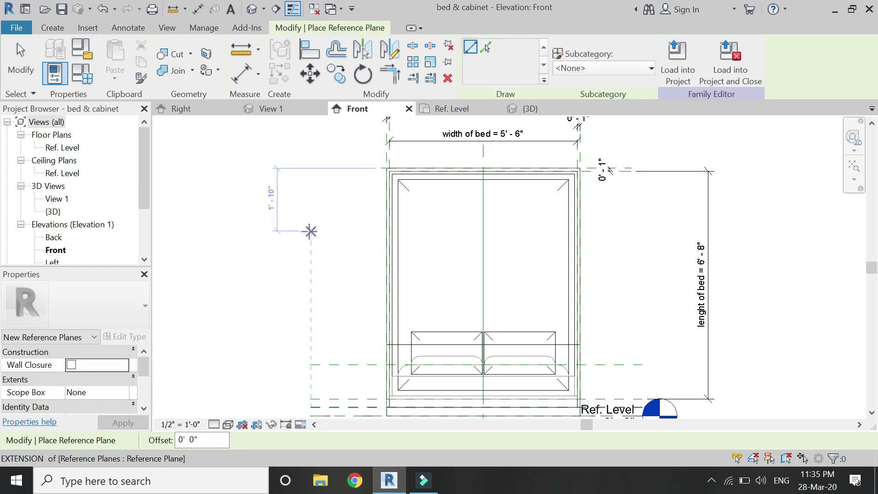
Step: Draw two horizontal reference planes across the bed for the shelves
click(310, 231)
click(632, 227)
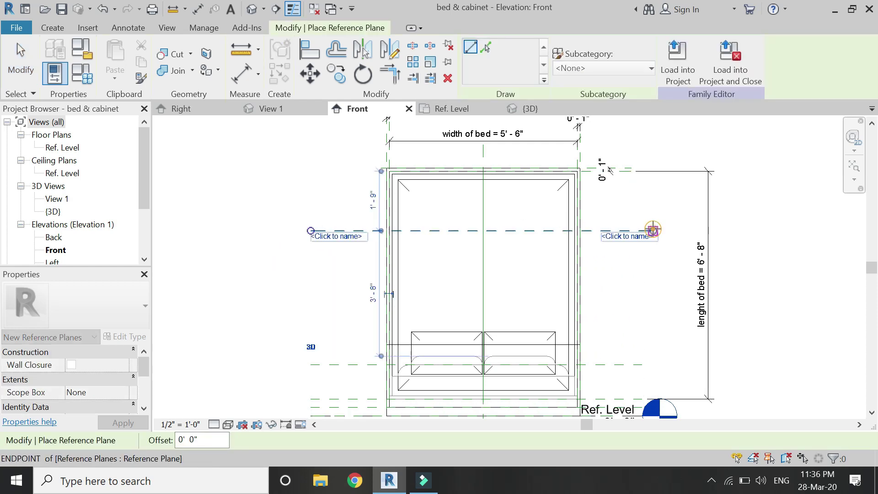
click(310, 290)
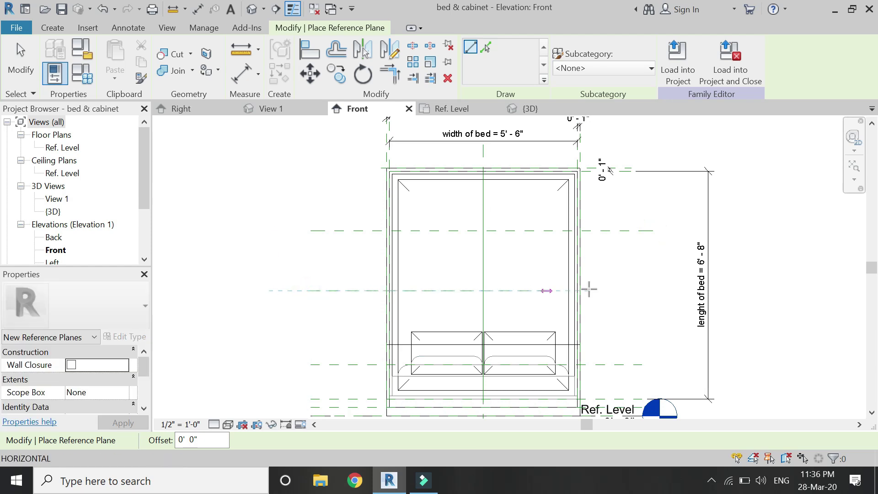
click(652, 290)
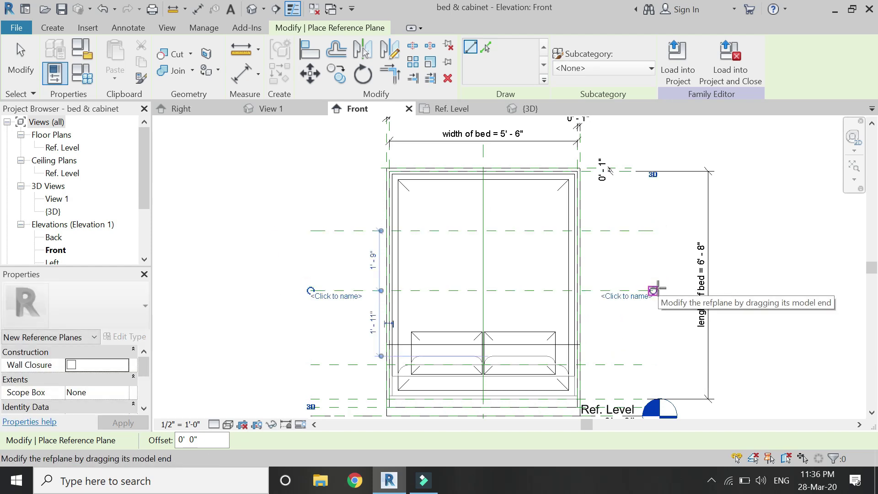
key(Escape)
key(Escape)
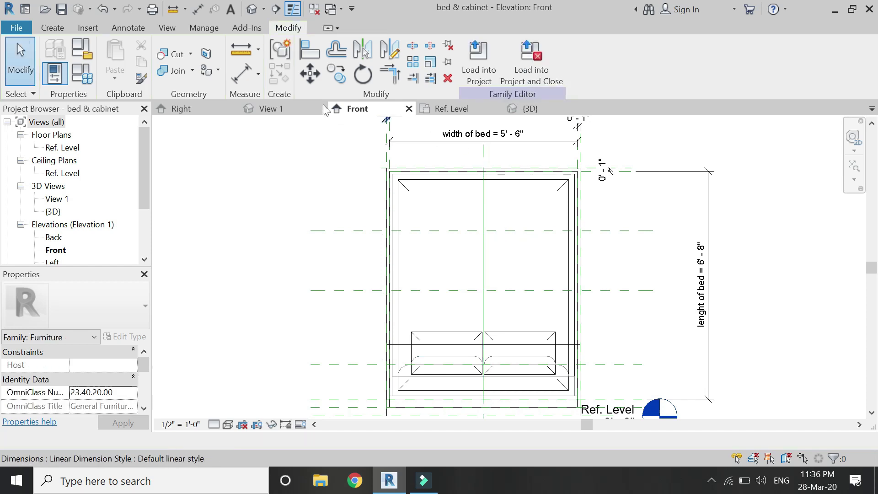
Step: Dimension the three reference planes beside the bed and toggle EQ to equalize the spacing
click(247, 76)
scroll(595, 179, up, 3)
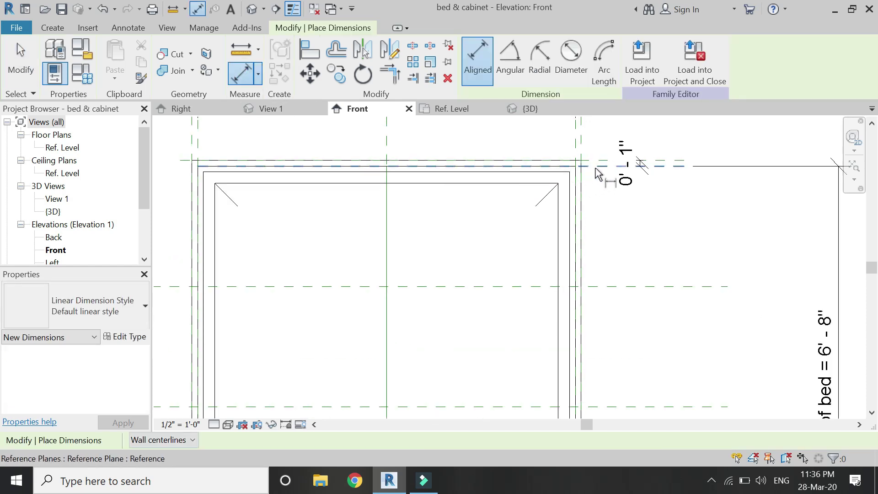
scroll(613, 201, down, 2)
click(630, 233)
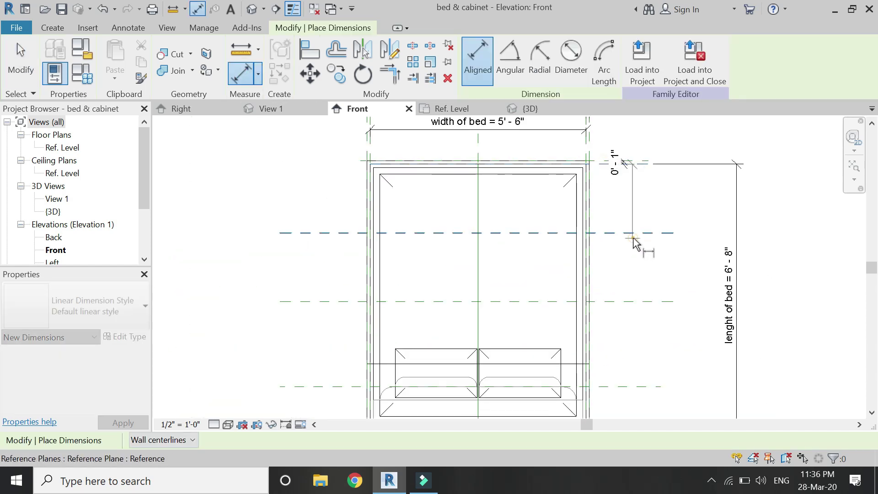
click(629, 301)
scroll(629, 297, down, 2)
click(635, 363)
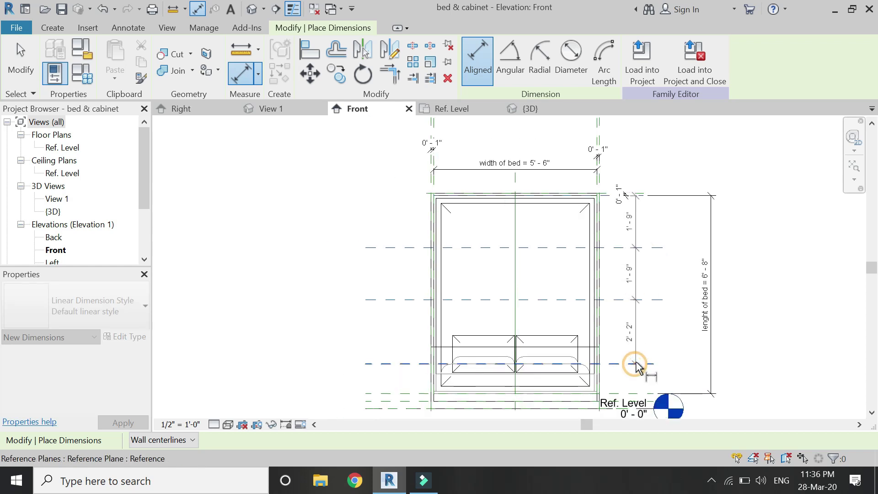
click(658, 320)
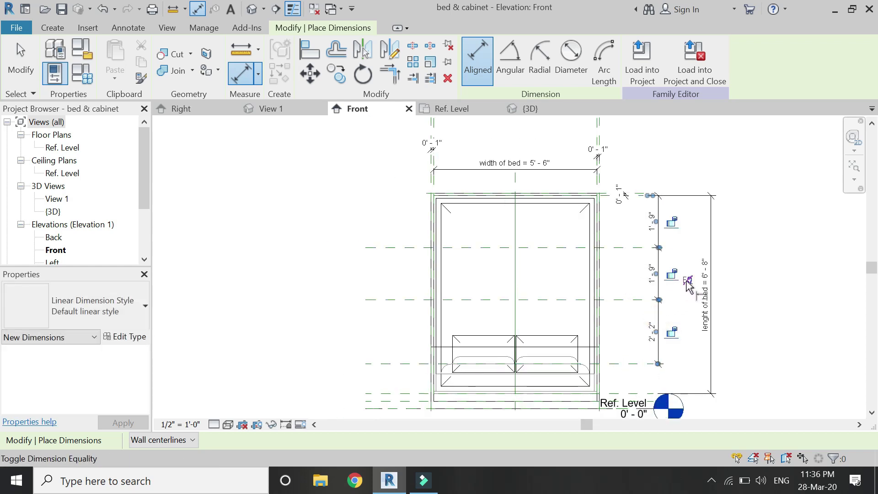
click(687, 280)
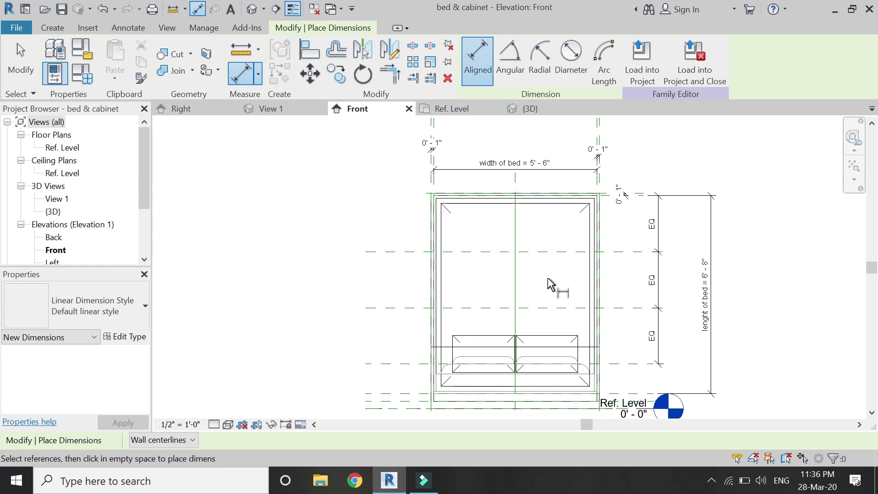
key(Escape)
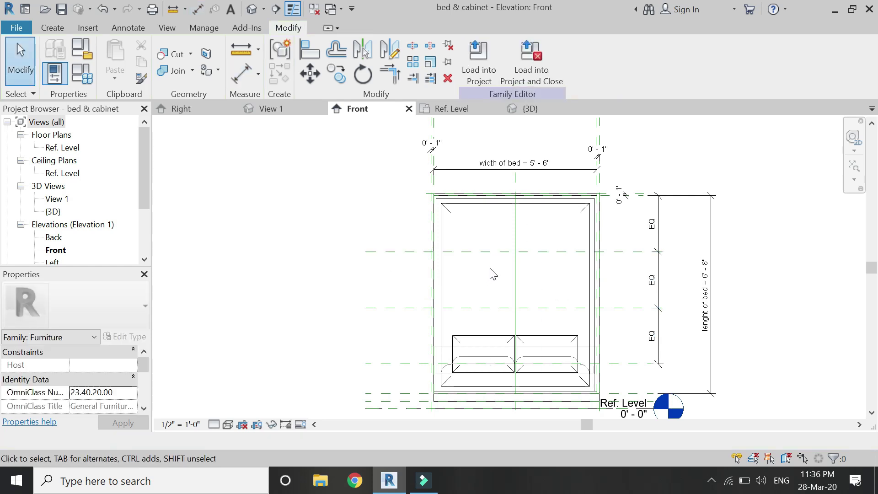
scroll(492, 273, up, 4)
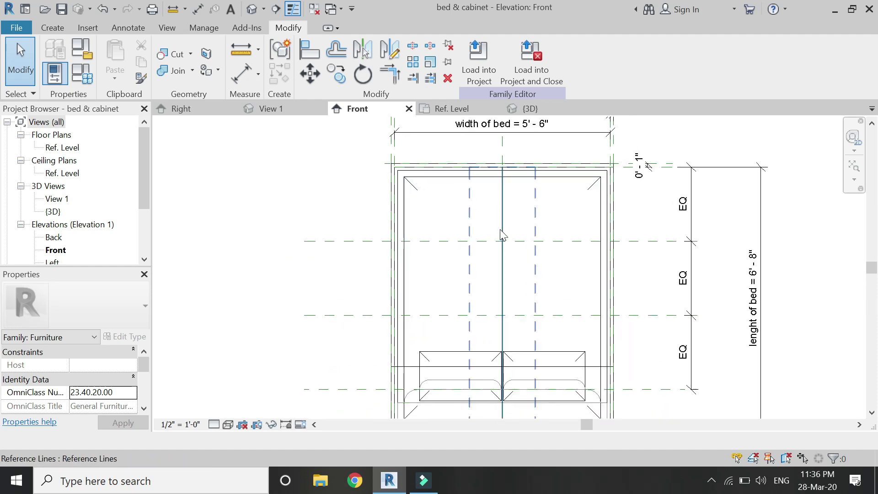
Step: Start a new solid extrusion and pick the cabinet's front face as its work plane in 3D
click(49, 29)
click(116, 46)
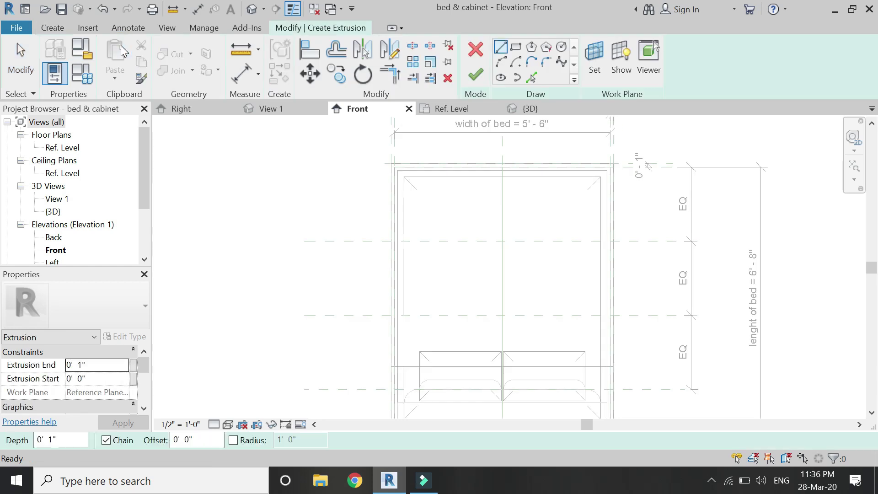
click(529, 110)
scroll(458, 208, down, 5)
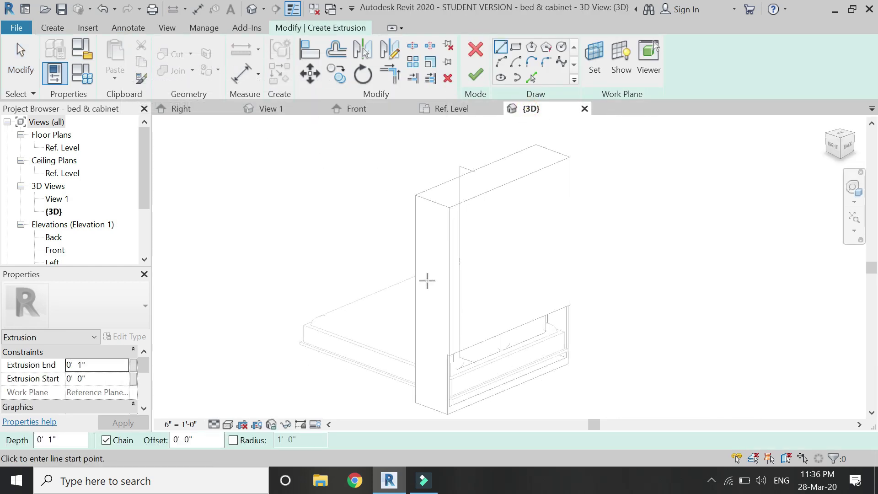
click(589, 68)
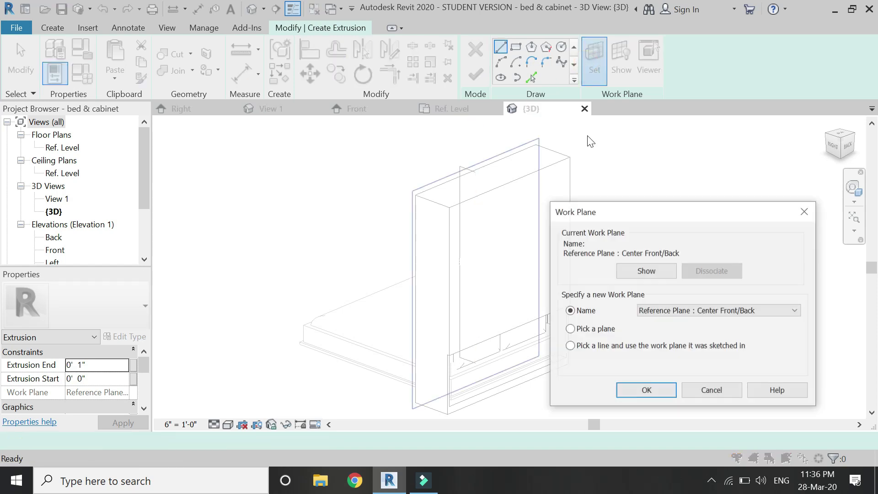
click(631, 391)
scroll(457, 275, up, 3)
click(455, 251)
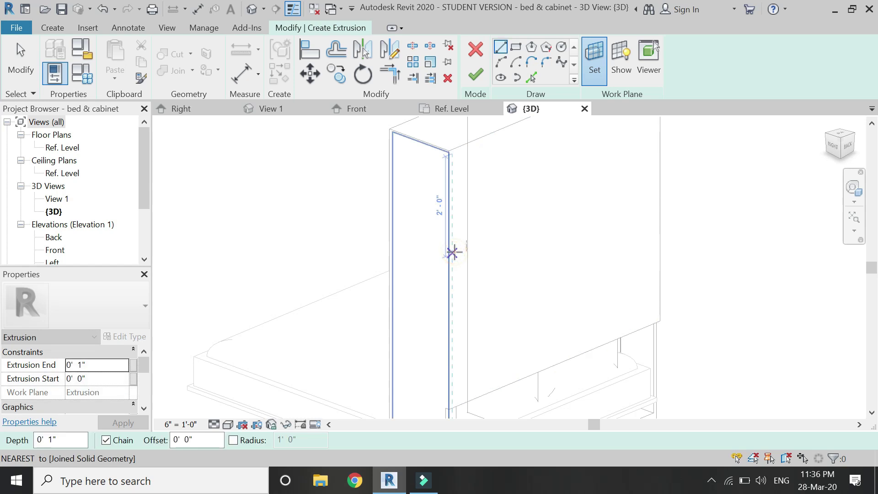
Step: In the Front elevation, sketch a closed 4-inch-high shelf outline between the reference planes
click(359, 109)
scroll(396, 264, up, 5)
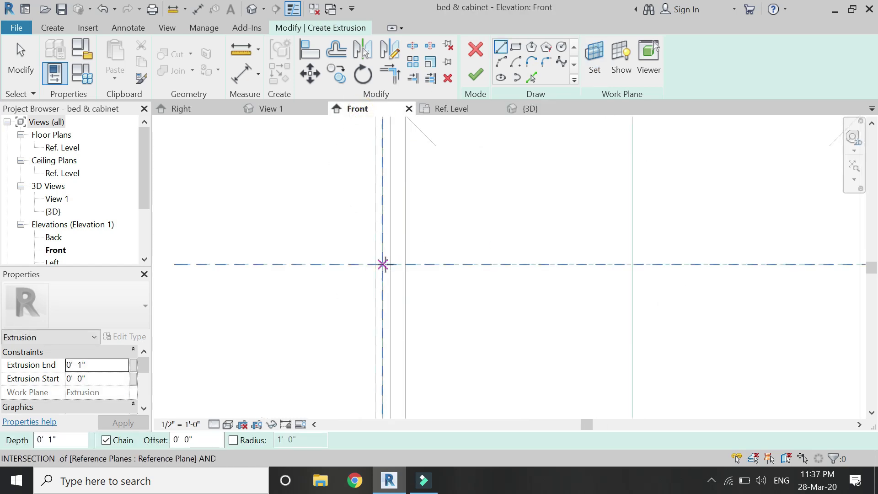
click(383, 264)
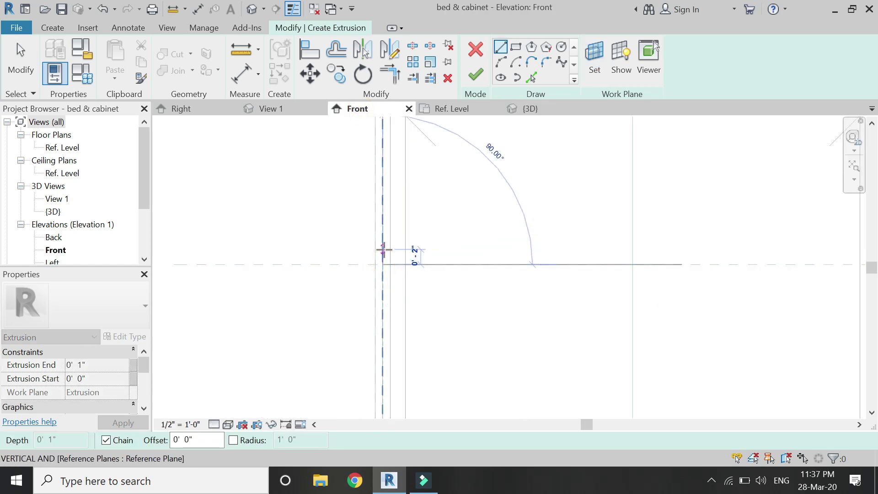
scroll(383, 249, down, 5)
scroll(323, 251, up, 3)
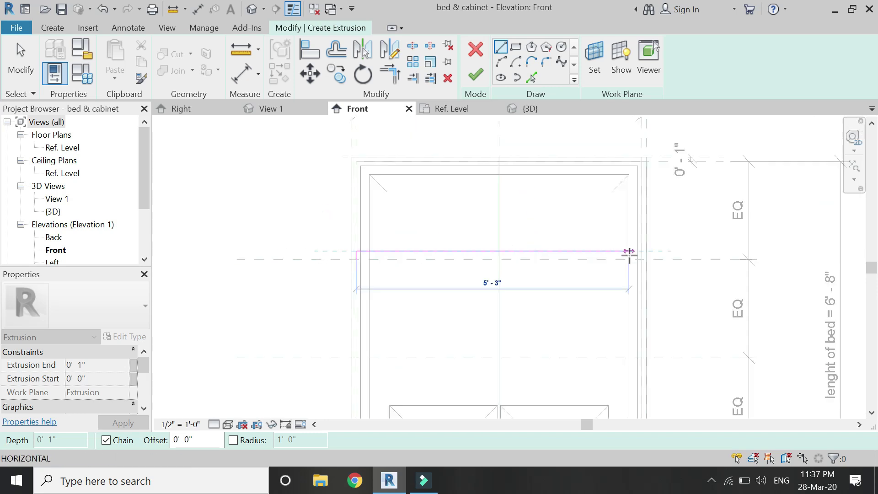
scroll(640, 248, up, 3)
scroll(638, 246, up, 2)
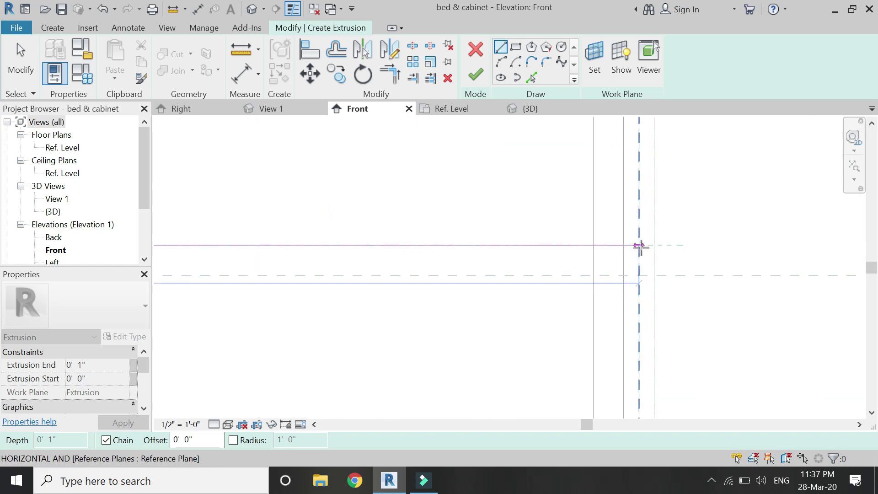
click(640, 309)
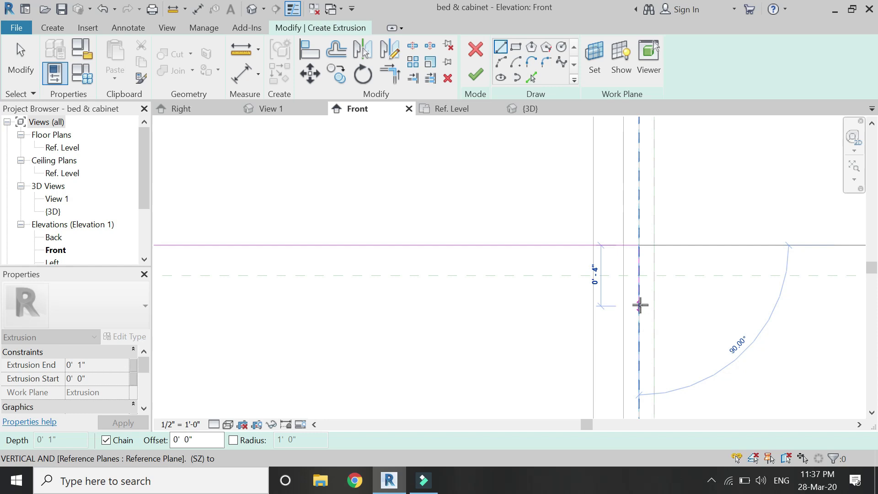
click(640, 306)
scroll(737, 308, down, 4)
scroll(332, 304, up, 2)
click(319, 309)
click(317, 287)
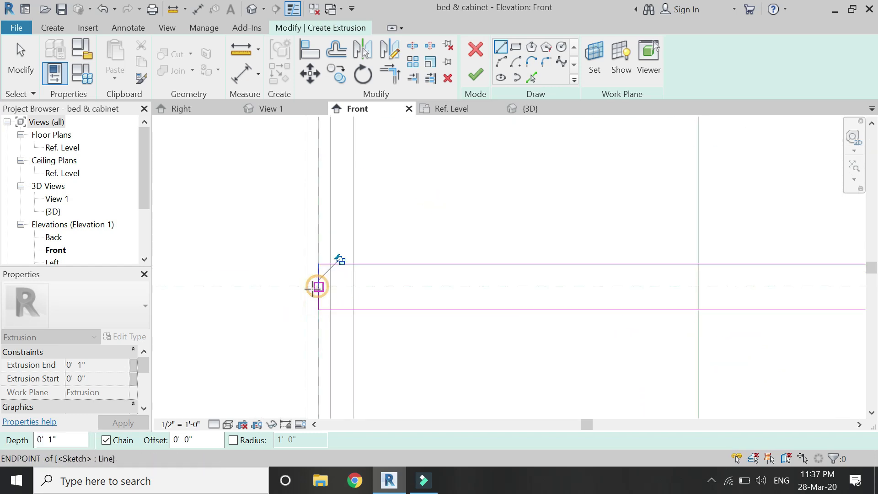
scroll(284, 293, down, 3)
key(Escape)
key(Escape)
Step: In the Right elevation, finish the shelf sketch and drag its start face back
click(179, 109)
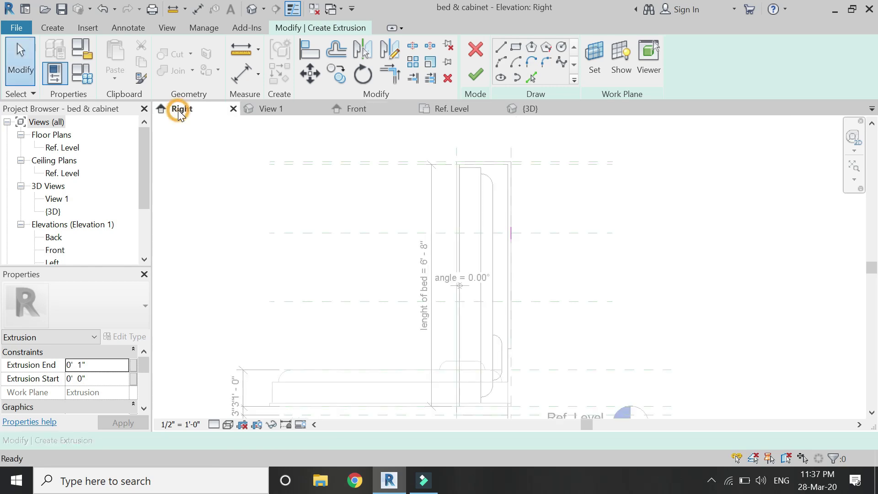
scroll(477, 251, up, 5)
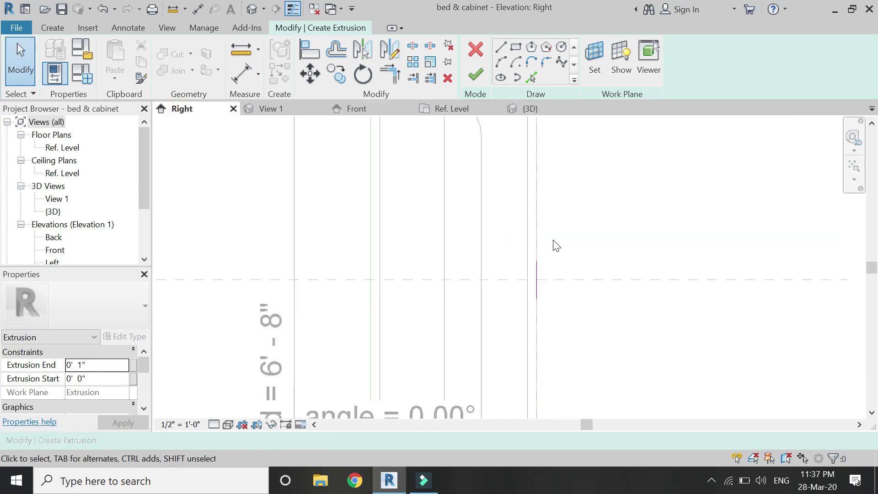
click(483, 75)
mouse_move(527, 296)
mouse_down()
mouse_move(501, 294)
mouse_move(525, 293)
mouse_up()
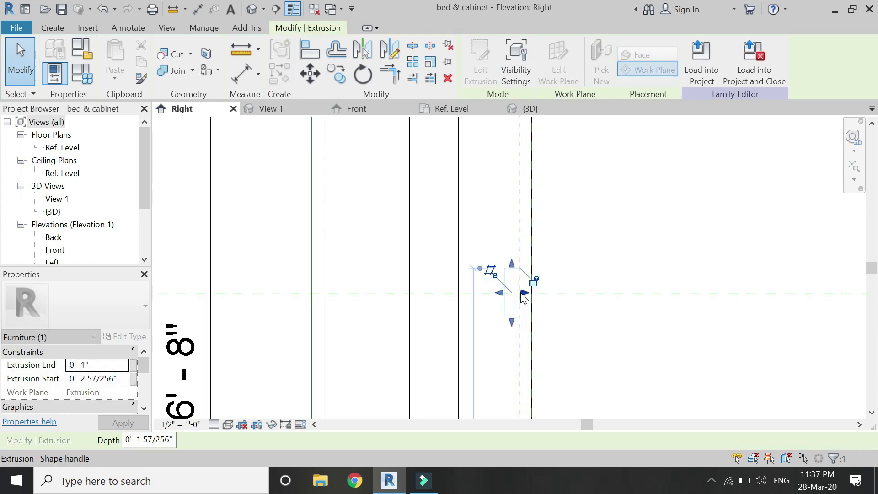
Step: Set the shelf's Extrusion Start to -0' 2", then reopen its sketch in the Front elevation
click(124, 383)
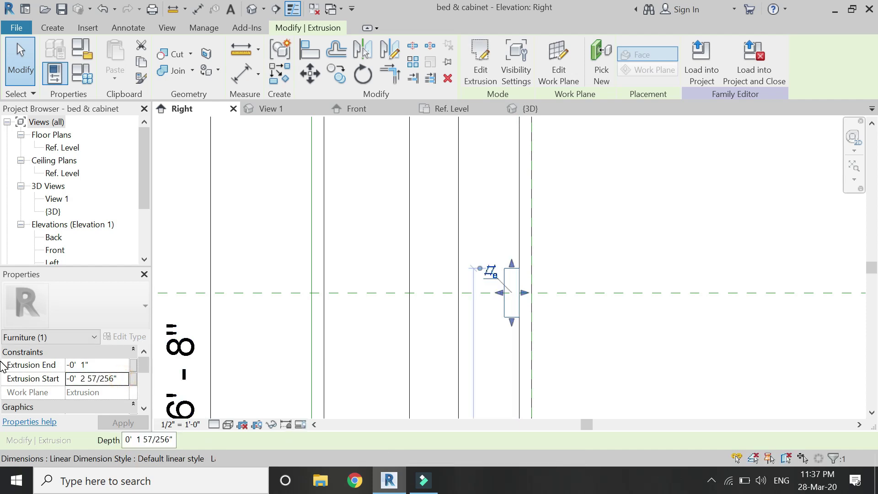
click(114, 379)
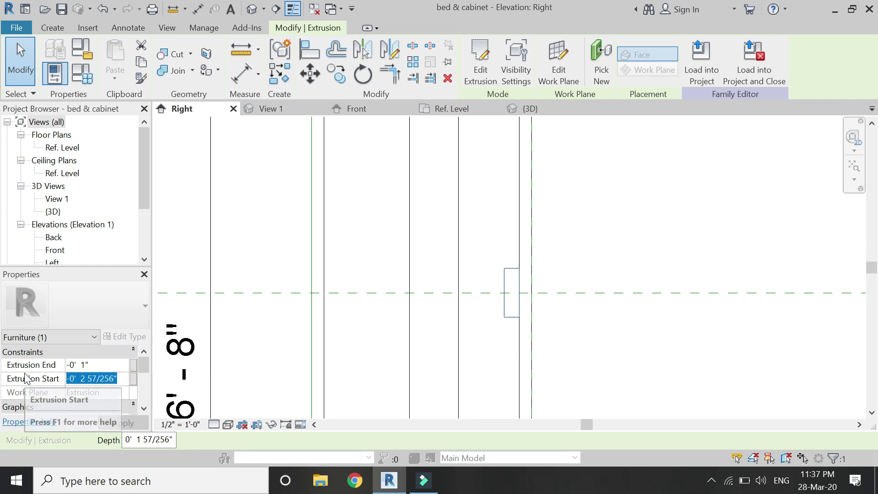
text(-2)
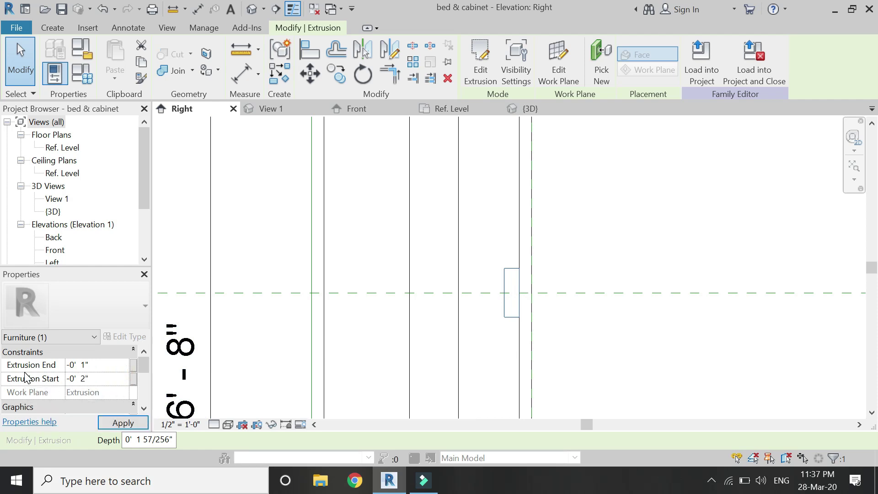
click(122, 422)
click(380, 229)
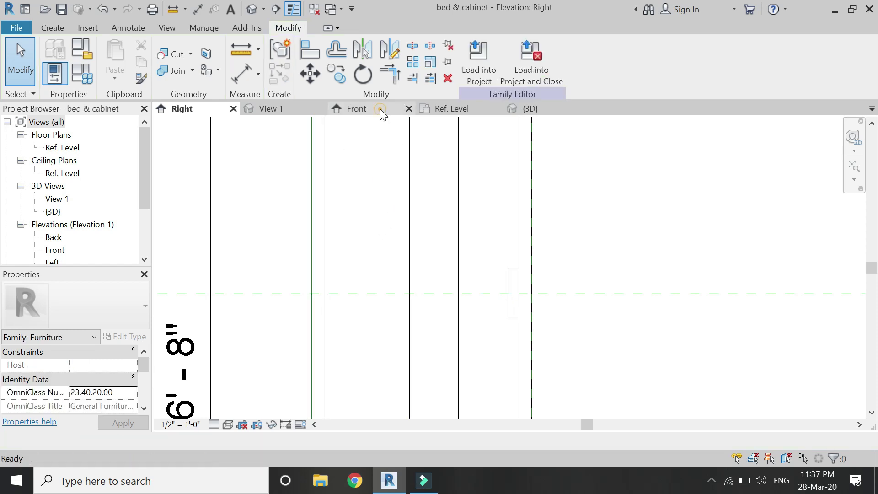
click(380, 109)
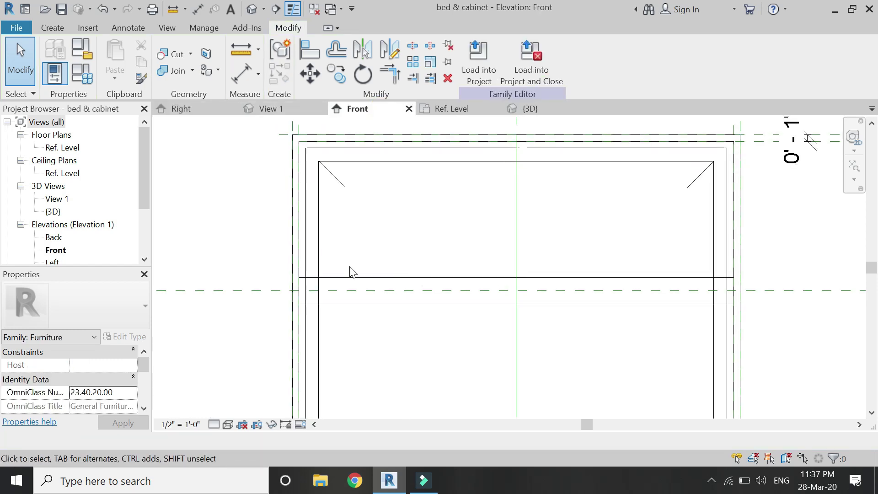
double_click(361, 285)
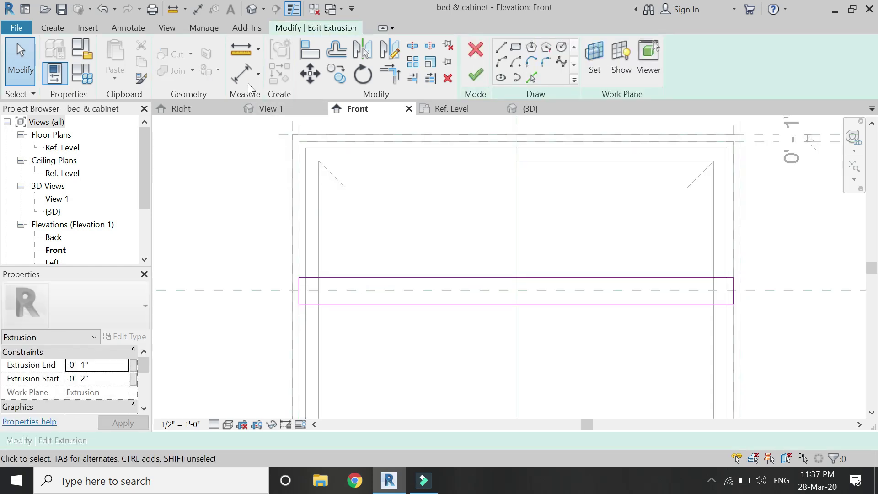
Step: Dimension the shelf equally about its centre reference plane with 4-inch thickness, then finish the sketch
click(243, 73)
click(367, 279)
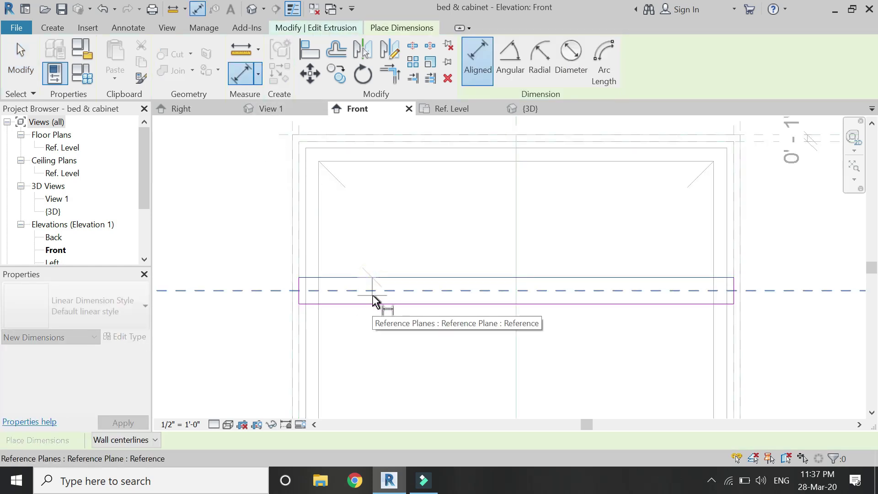
click(373, 302)
click(379, 329)
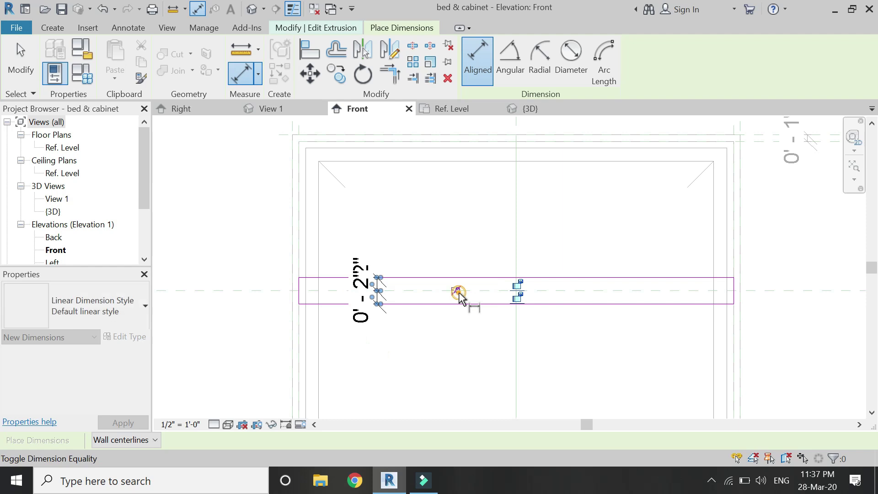
click(455, 291)
click(417, 278)
click(427, 303)
click(421, 354)
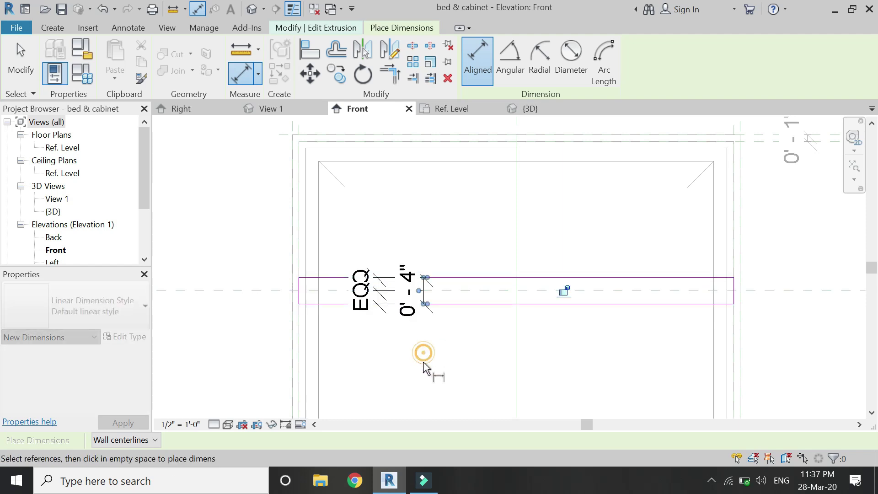
key(Escape)
key(Escape)
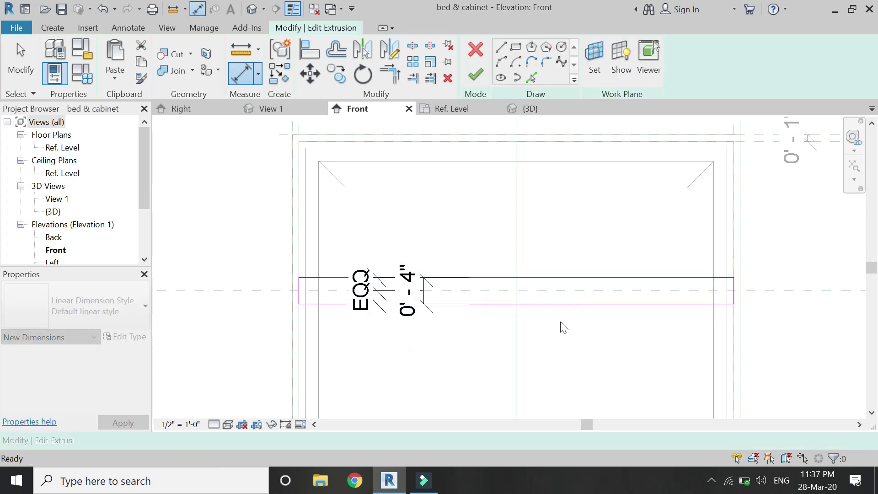
click(475, 73)
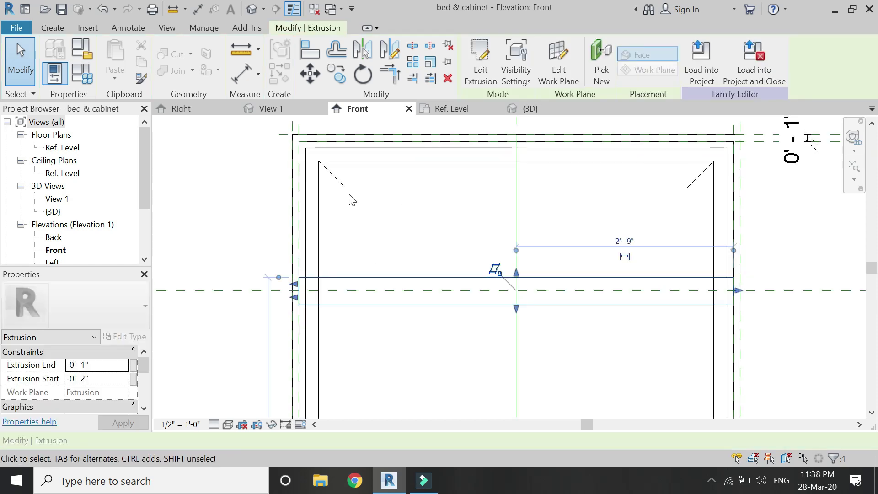
Step: Copy the shelf extrusion (CO) down onto the lower reference plane
scroll(349, 196, down, 3)
scroll(352, 292, up, 2)
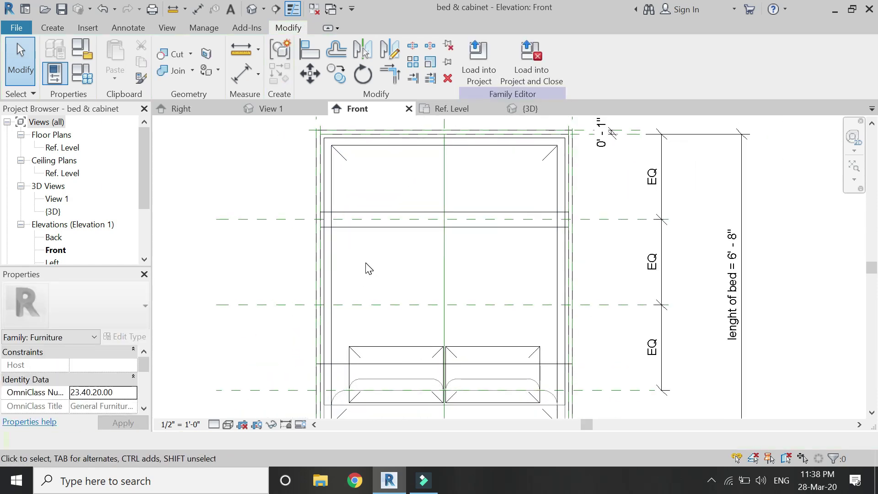
click(381, 209)
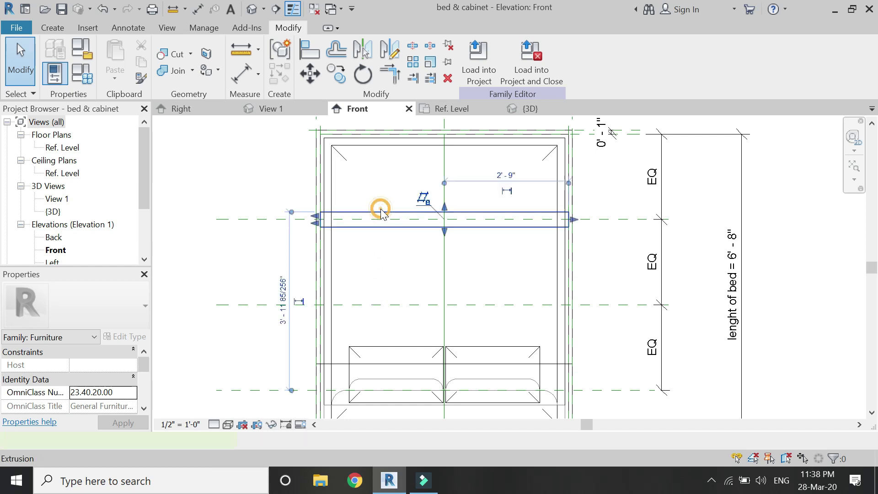
scroll(382, 210, up, 2)
key(c)
key(o)
click(470, 216)
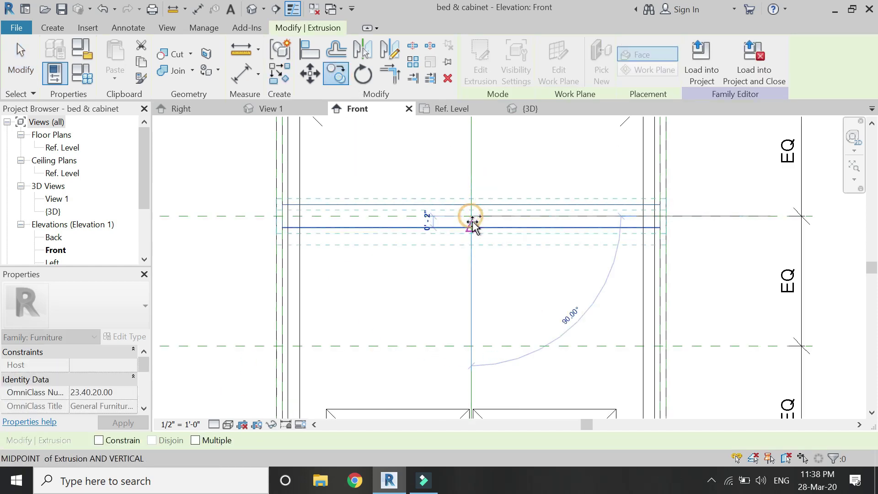
click(374, 346)
Step: Add the 4-inch thickness dimension to the copied shelf and switch to the {3D} view
key(d)
key(i)
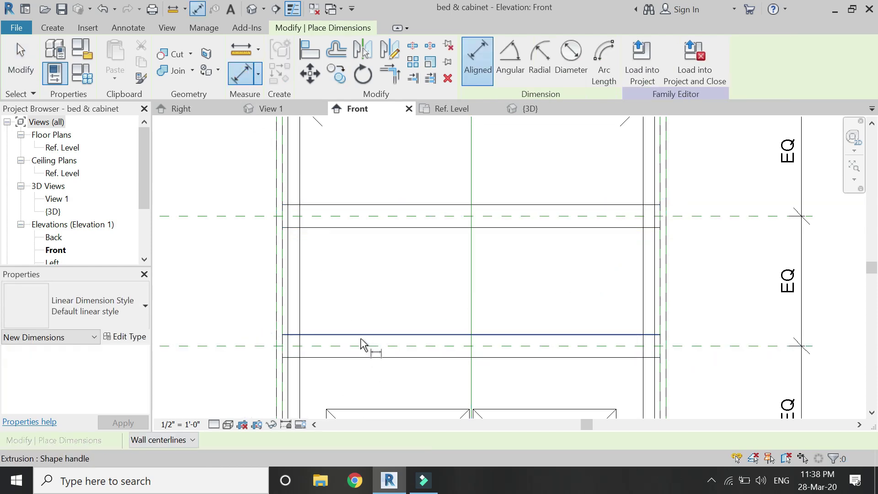
click(363, 343)
click(359, 357)
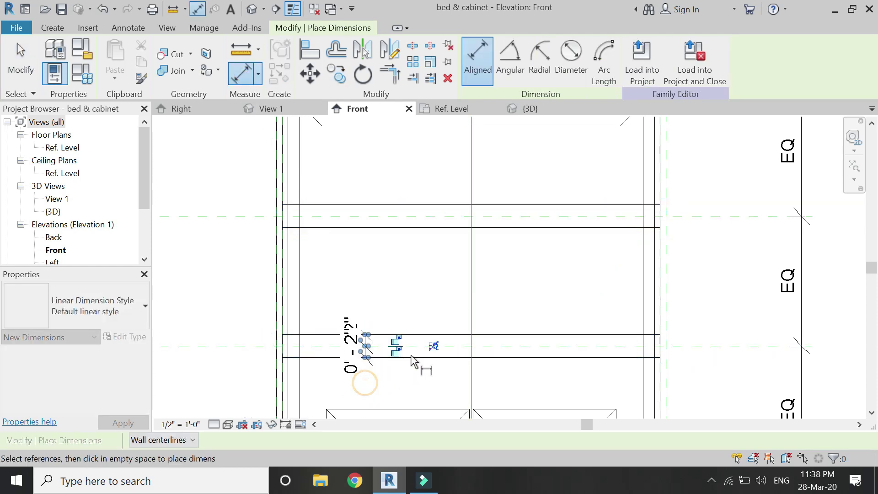
click(446, 336)
click(447, 357)
click(443, 379)
key(Escape)
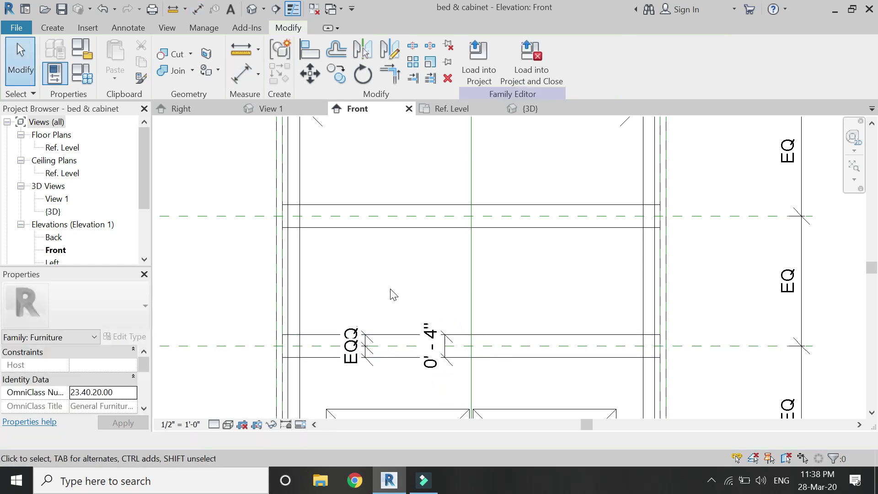
click(521, 109)
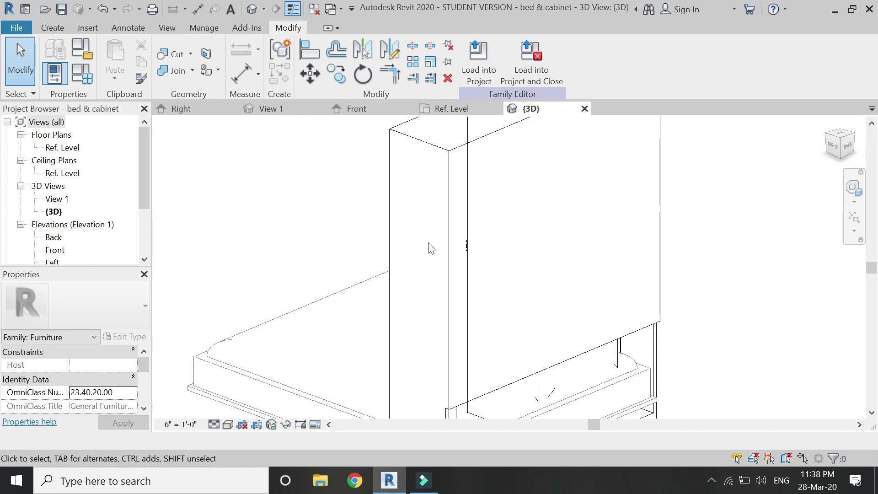
Step: Orbit the 3D view to see the whole bed cabinet
click(853, 187)
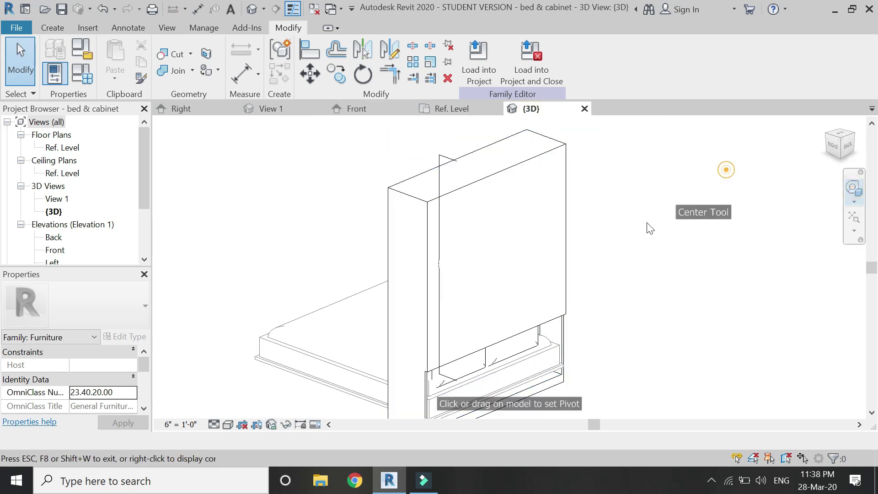
click(415, 293)
drag(428, 365, 639, 361)
scroll(660, 279, down, 4)
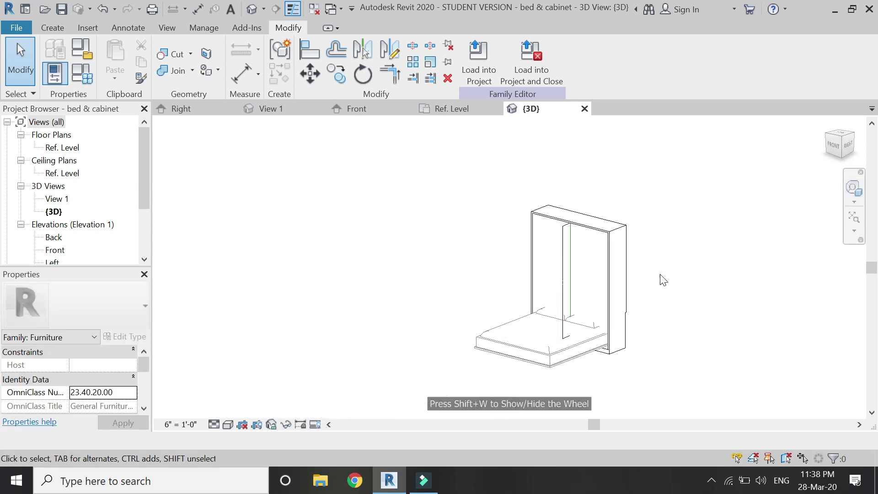
scroll(565, 311, up, 2)
Step: Set the bed angle to 90° in Family Types so the bed lies open
click(73, 76)
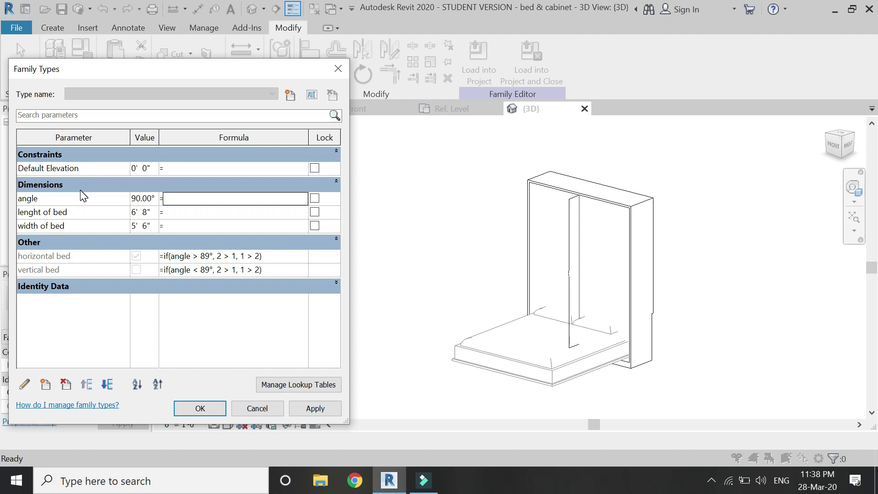
click(315, 410)
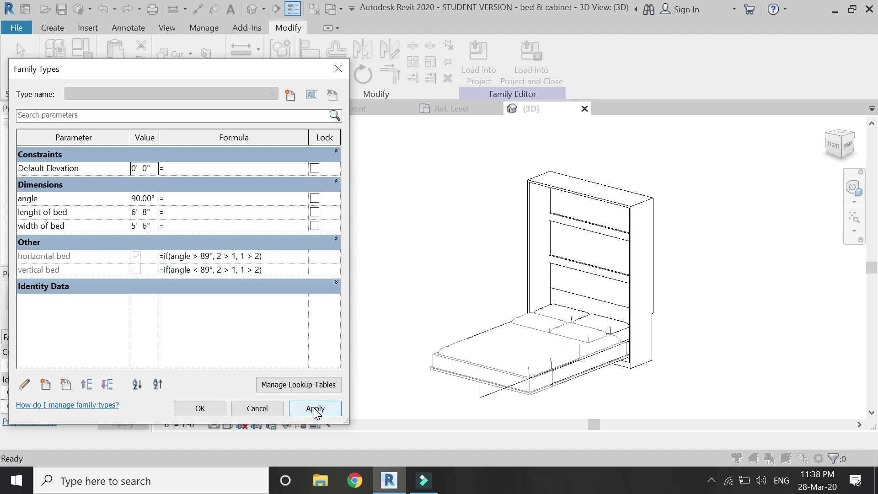
click(200, 408)
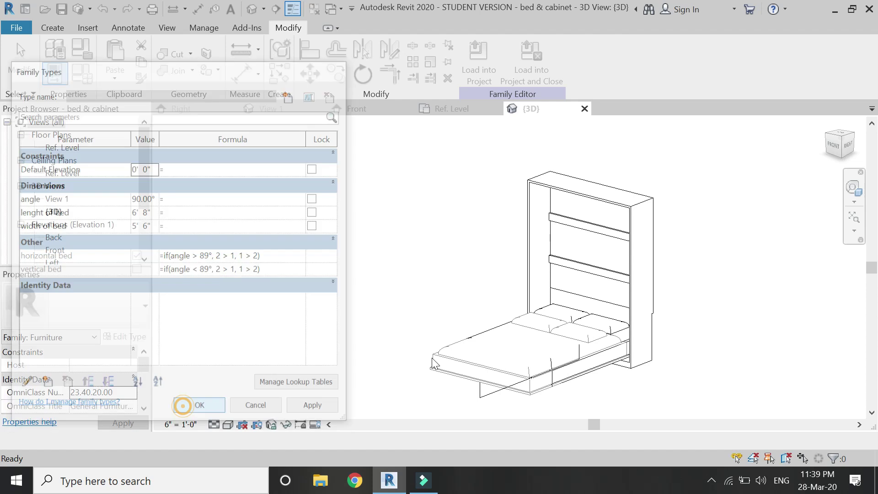
Step: Use Join Geometry to join the shelves to the cabinet
scroll(604, 217, up, 3)
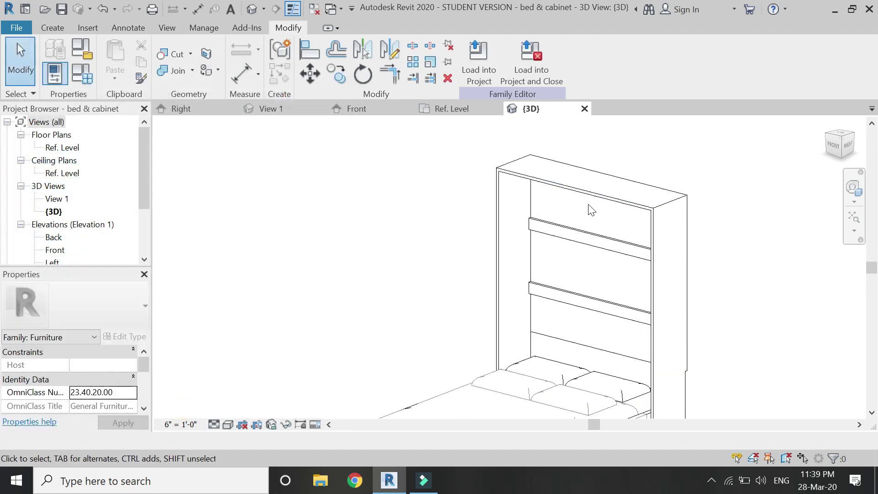
click(161, 70)
click(548, 225)
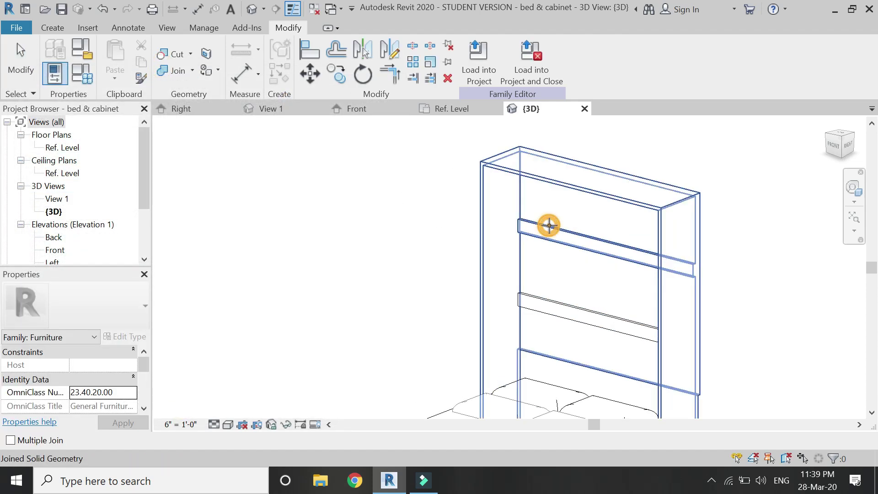
click(503, 165)
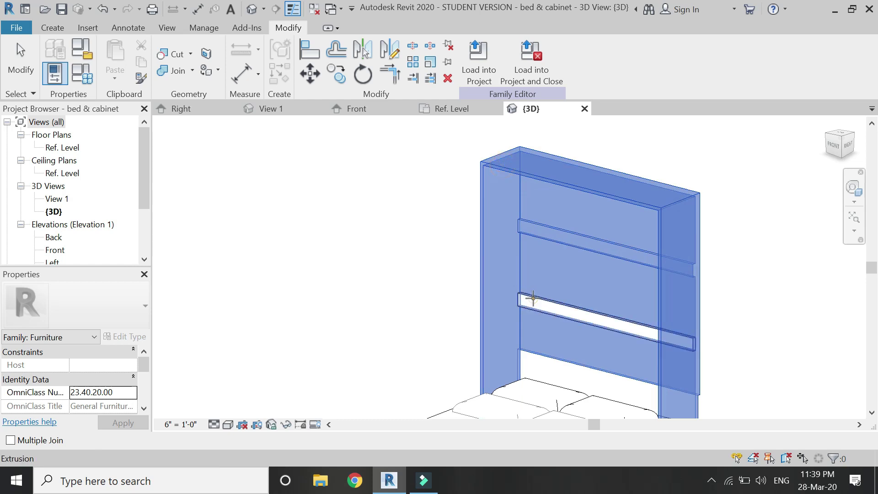
click(533, 298)
scroll(461, 213, down, 3)
key(Escape)
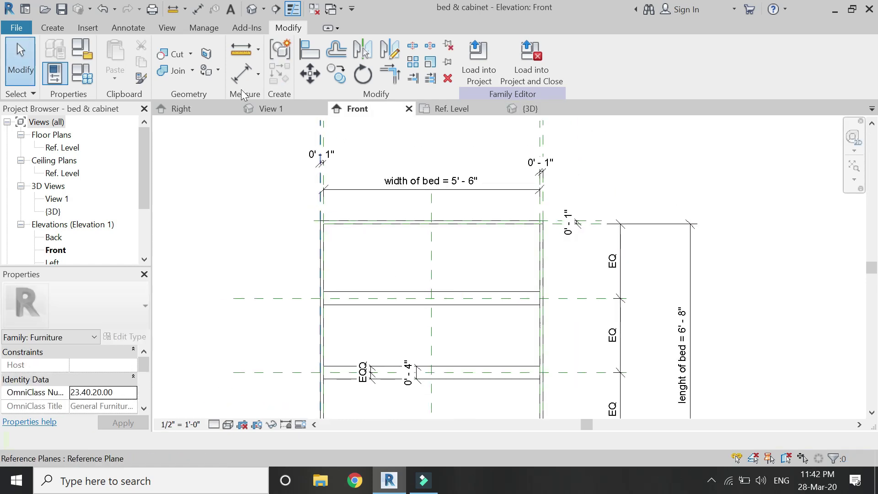
Step: Dimension the left, centre and right reference planes above the bed and set it to EQ
key(d)
key(i)
scroll(338, 138, up, 2)
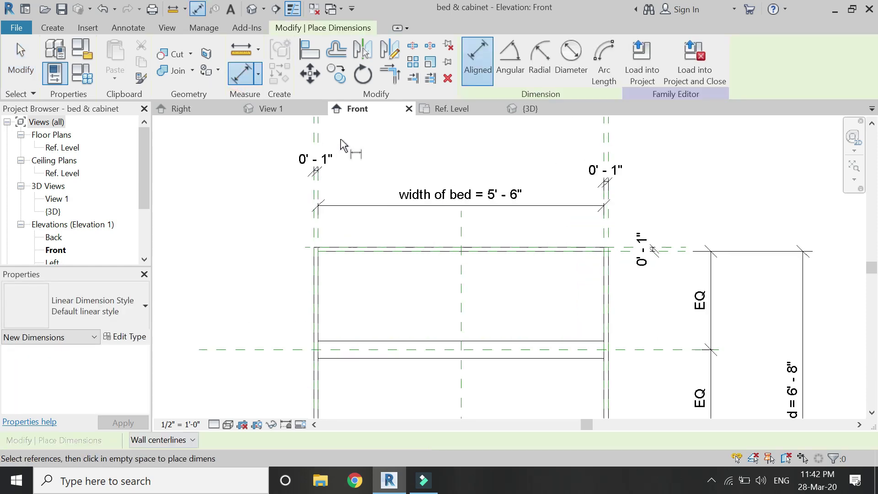
click(315, 135)
click(464, 226)
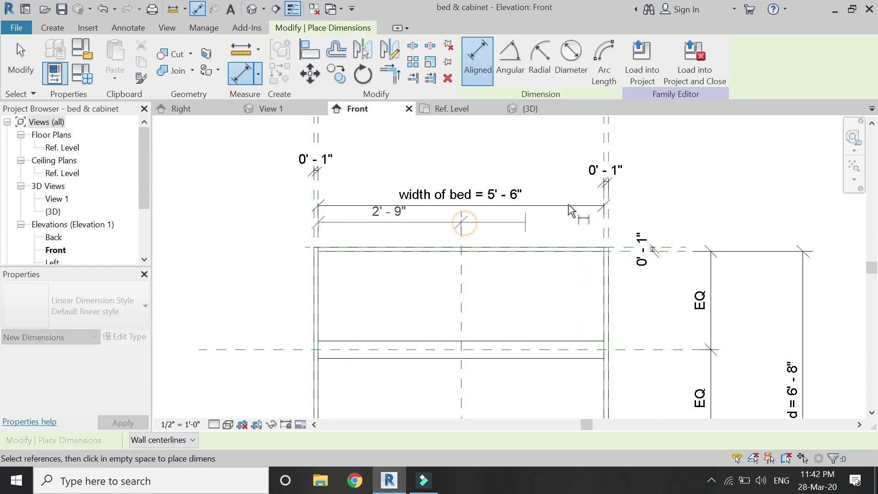
click(605, 137)
scroll(486, 296, down, 4)
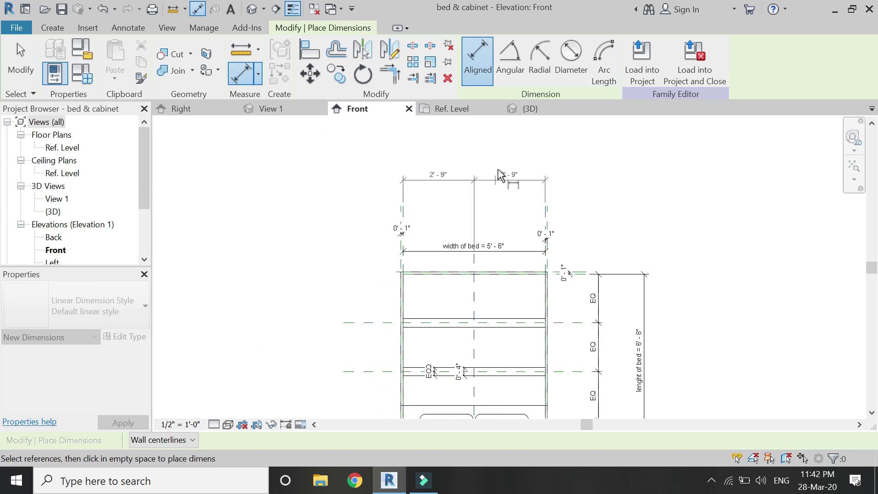
click(485, 163)
click(475, 144)
scroll(366, 170, down, 2)
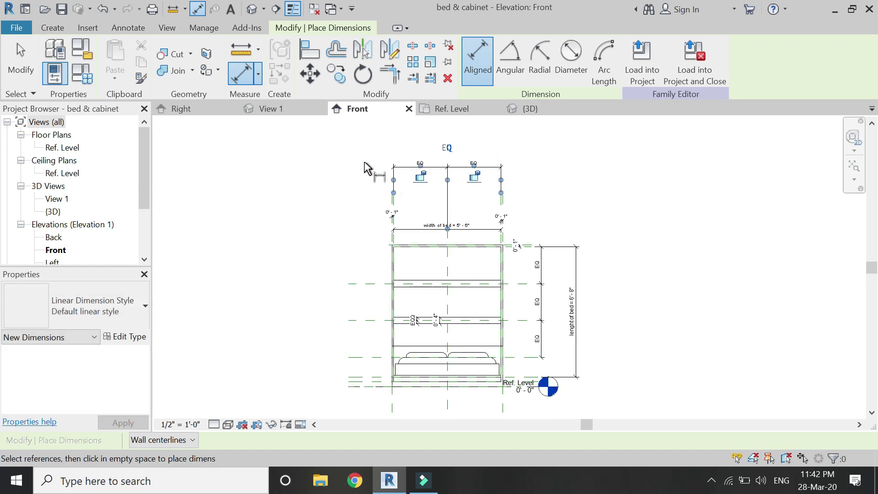
click(390, 331)
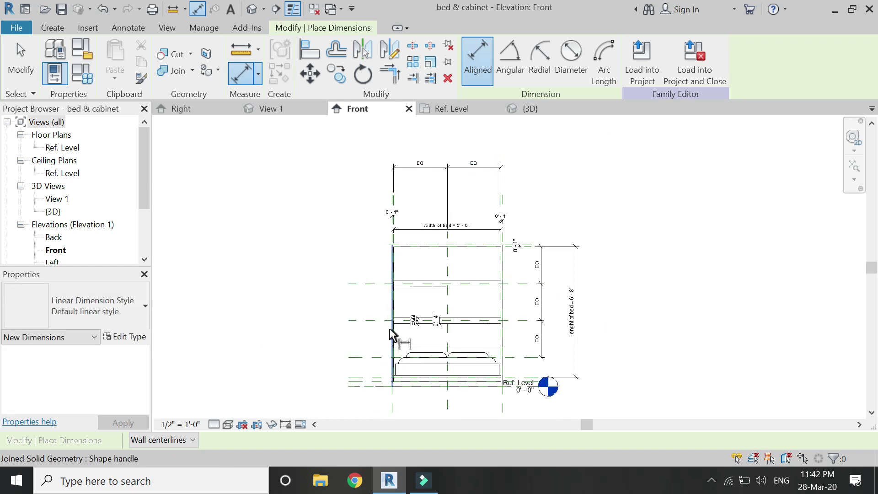
key(Escape)
key(Escape)
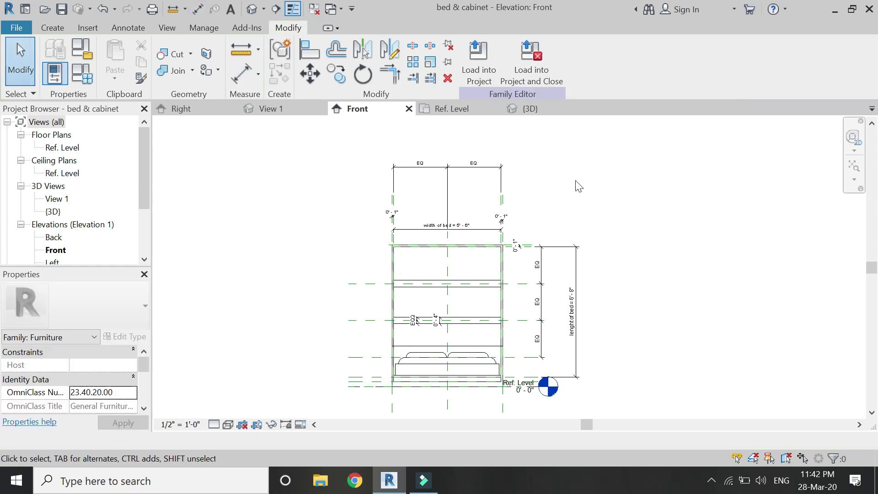
Step: Zoom to fit (ZF) and switch to the {3D} view
key(z)
key(f)
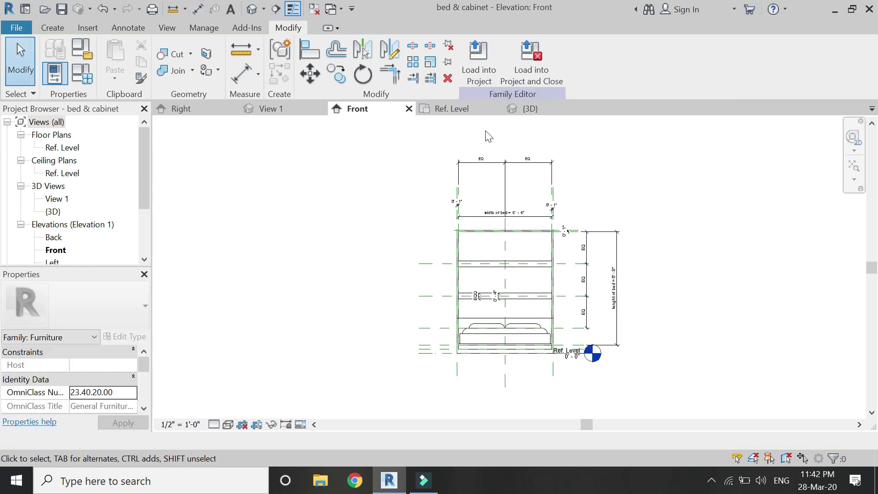
click(530, 109)
Step: Set the bed width to 6' 0" and length to 7' 0" in Family Types
click(91, 80)
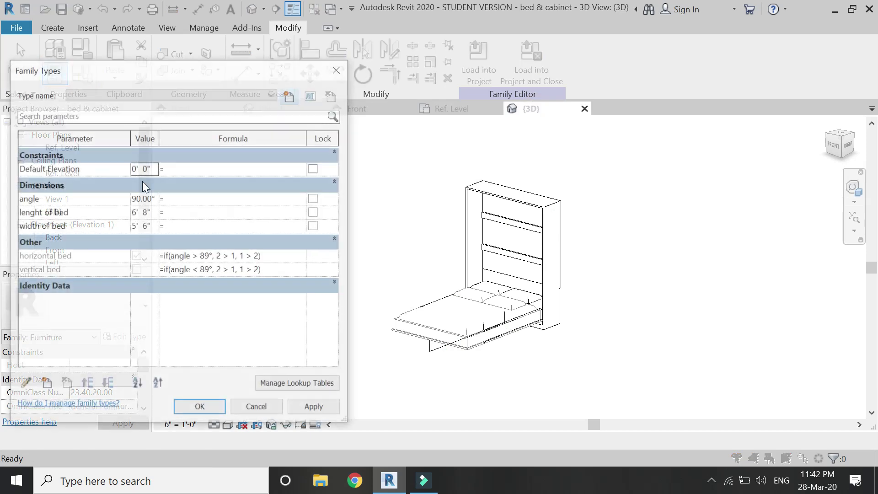
click(154, 225)
text(6')
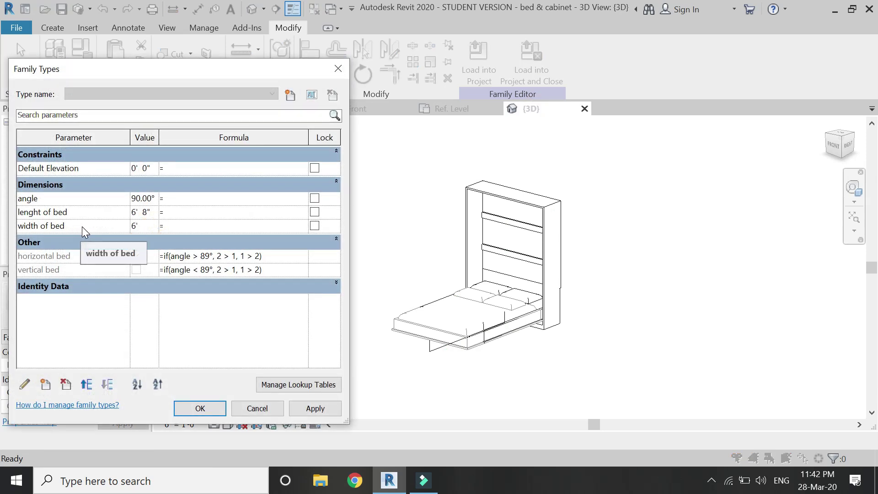
key(Tab)
click(325, 407)
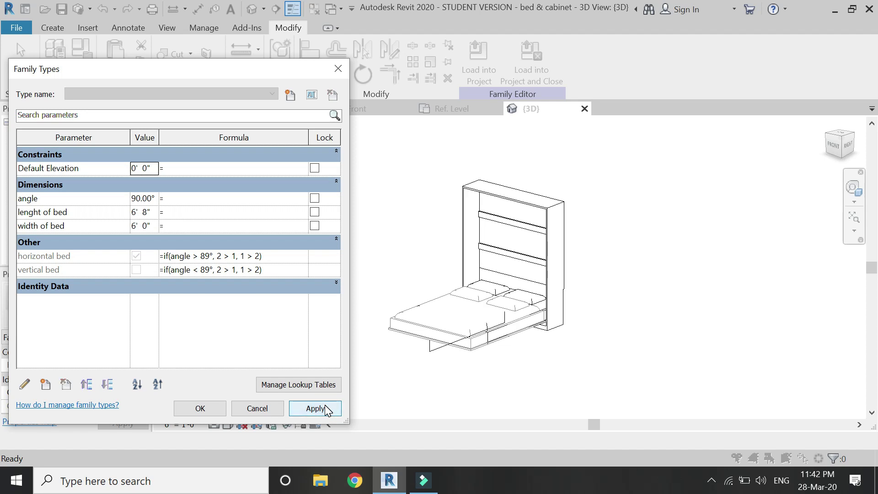
click(154, 212)
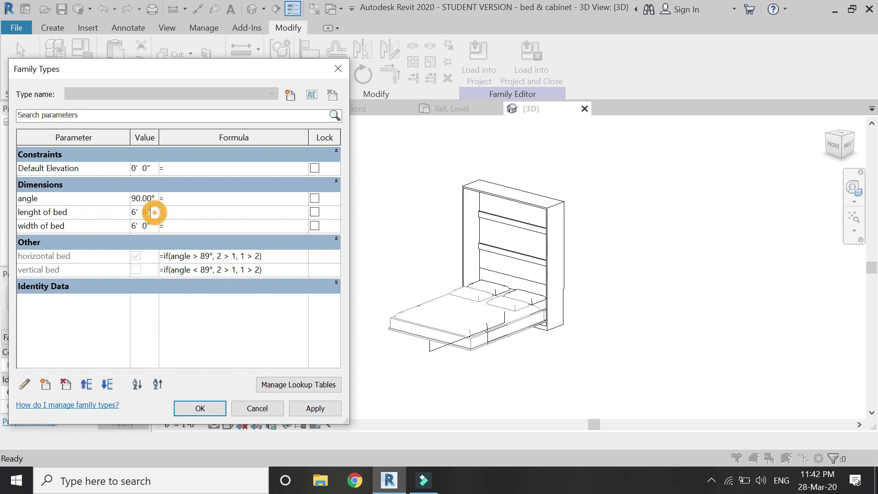
text(7)
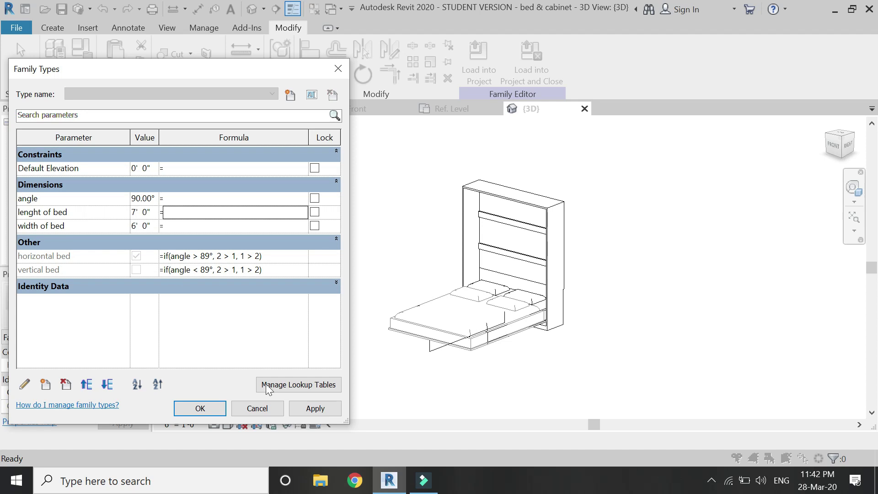
click(296, 408)
Step: Flex the angle to 45° then 0° to fold the bed upright, and save the family
click(151, 198)
text(45)
key(Tab)
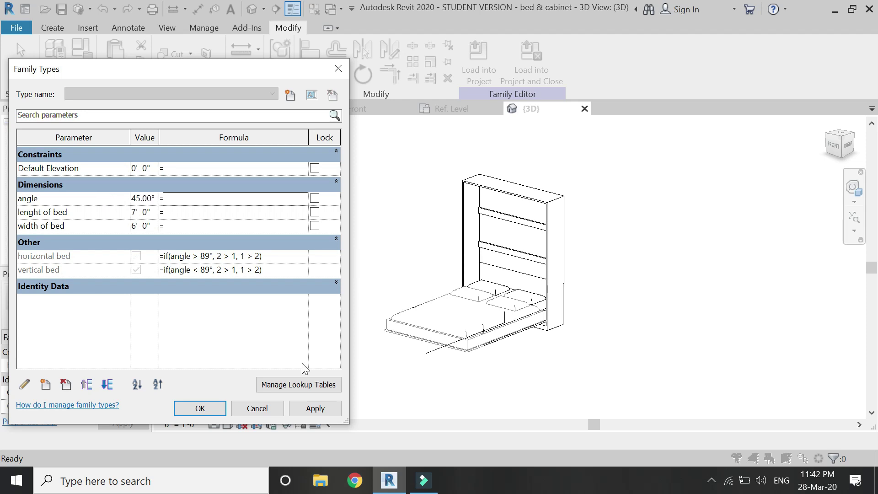
click(320, 407)
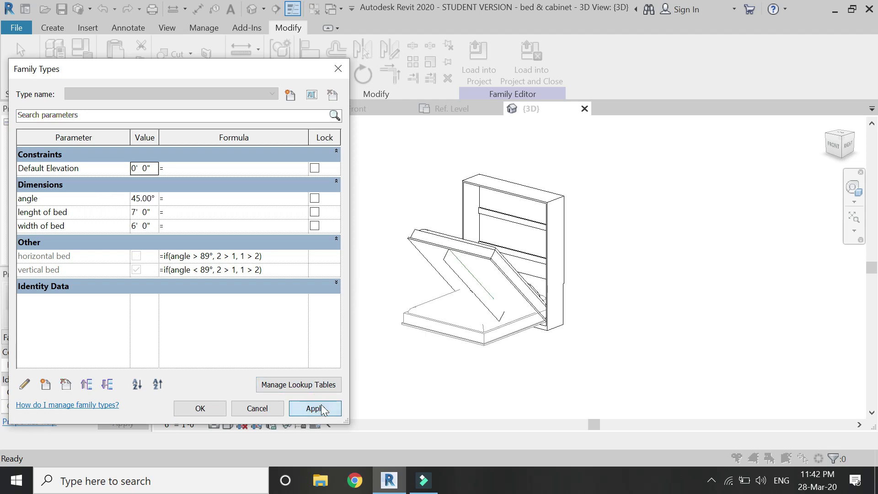
click(155, 200)
text(0)
key(Tab)
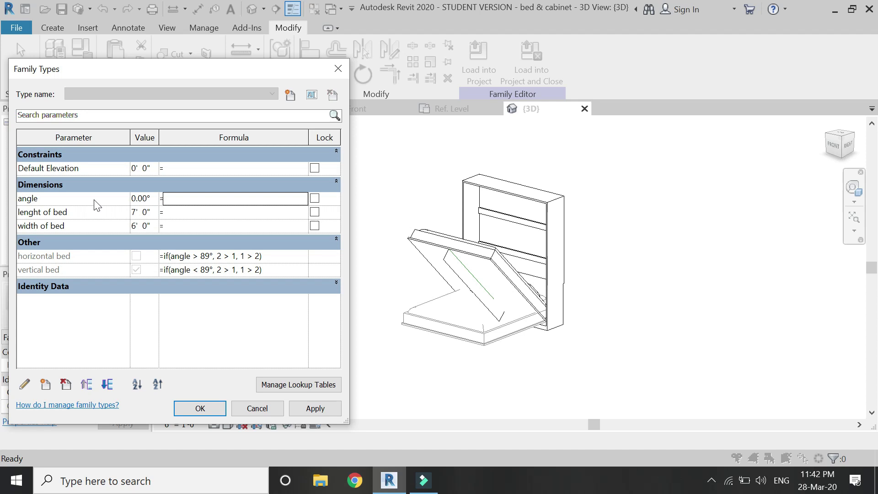
click(312, 407)
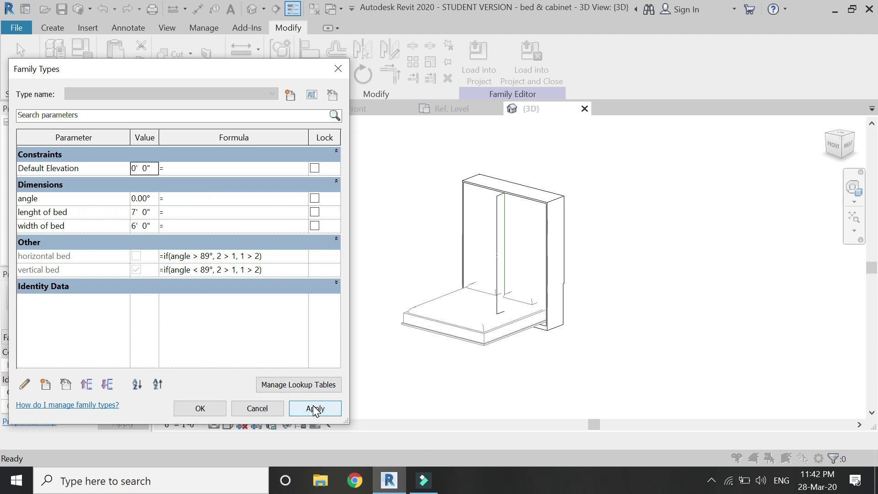
click(212, 410)
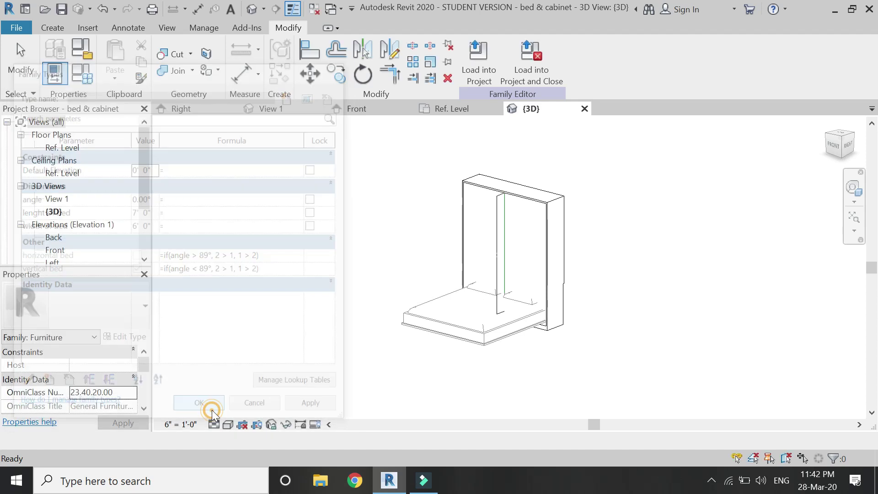
click(306, 288)
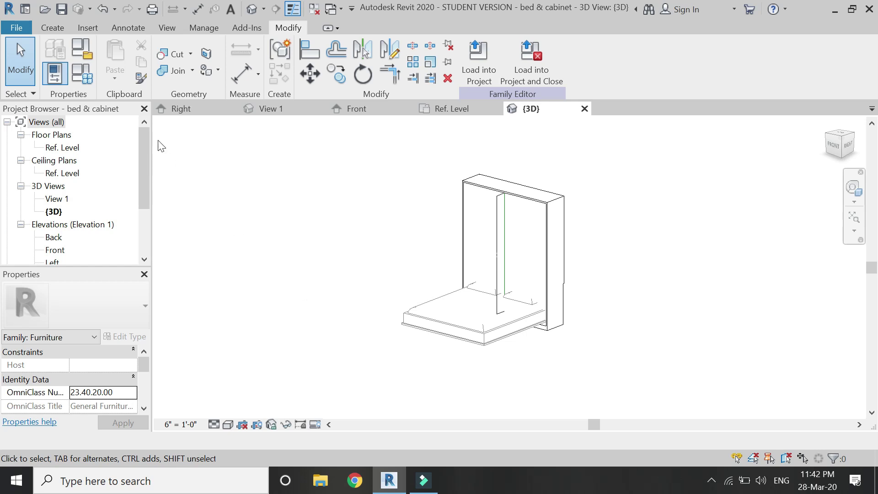
click(63, 10)
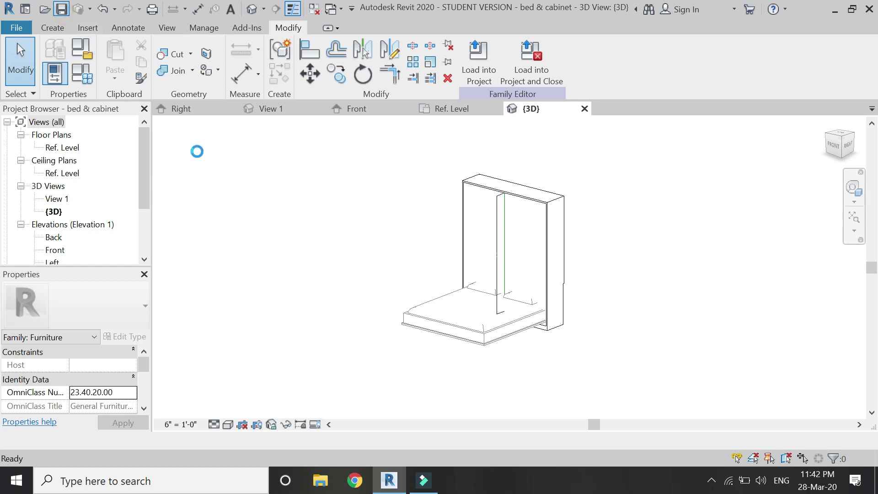